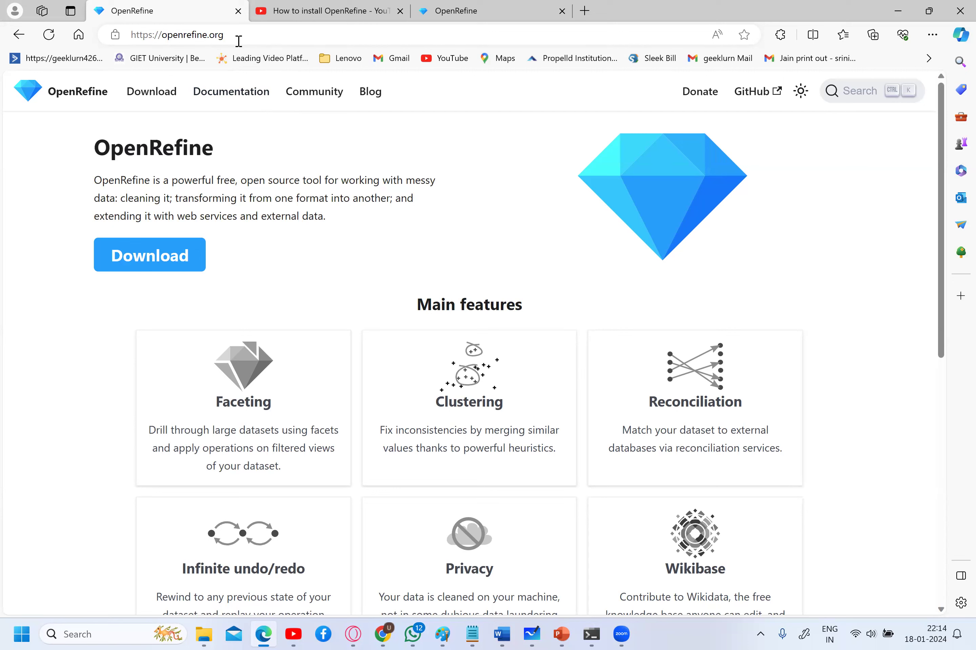
click(237, 41)
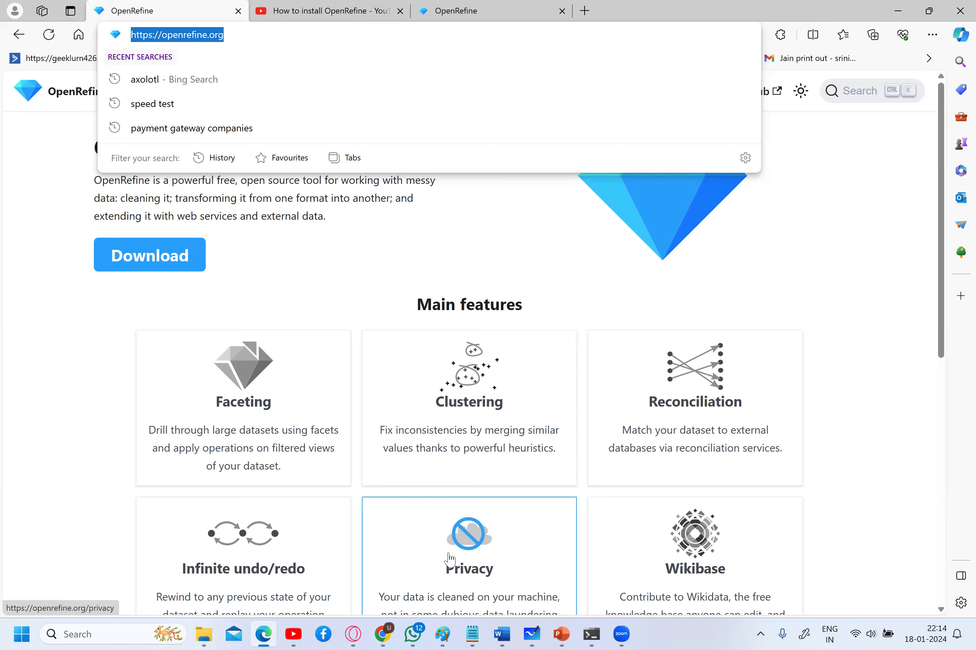
click(404, 413)
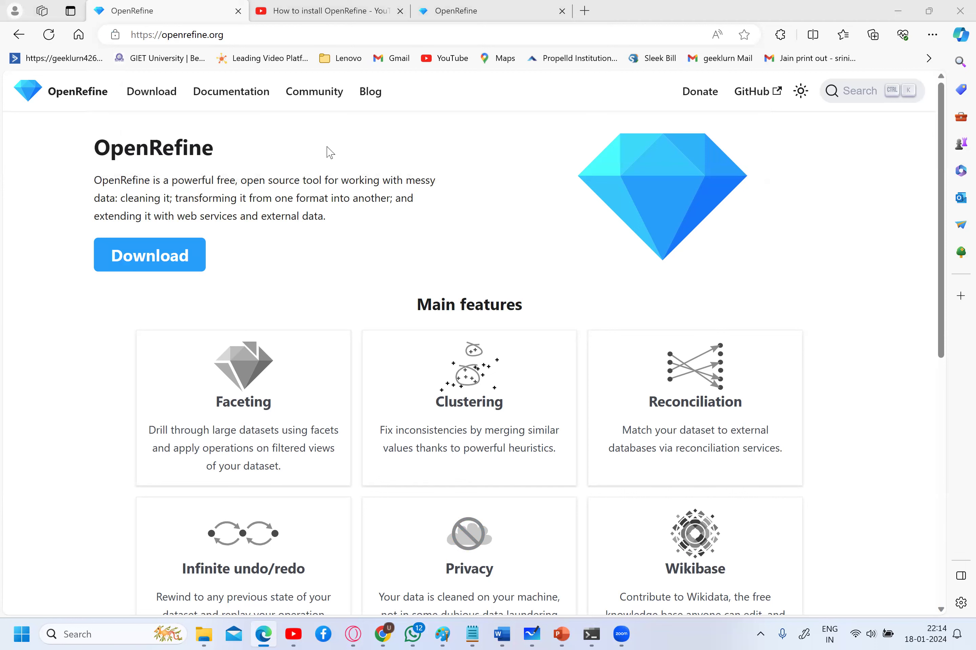
- Go to the OpenRefine download page and review the 3.7.7 Windows and older release options
click(156, 95)
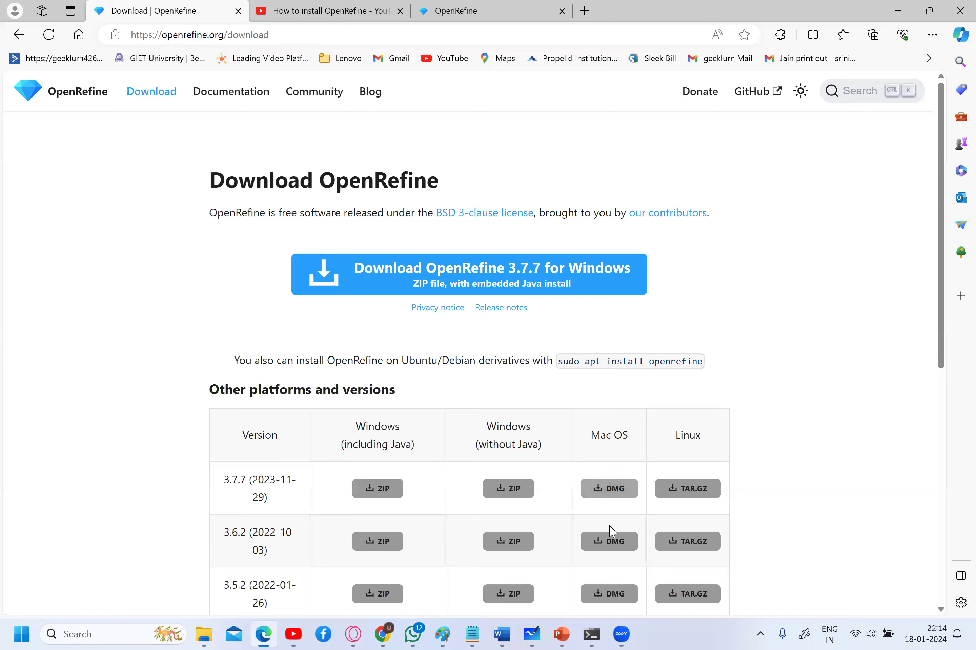
scroll(624, 519, down, 4)
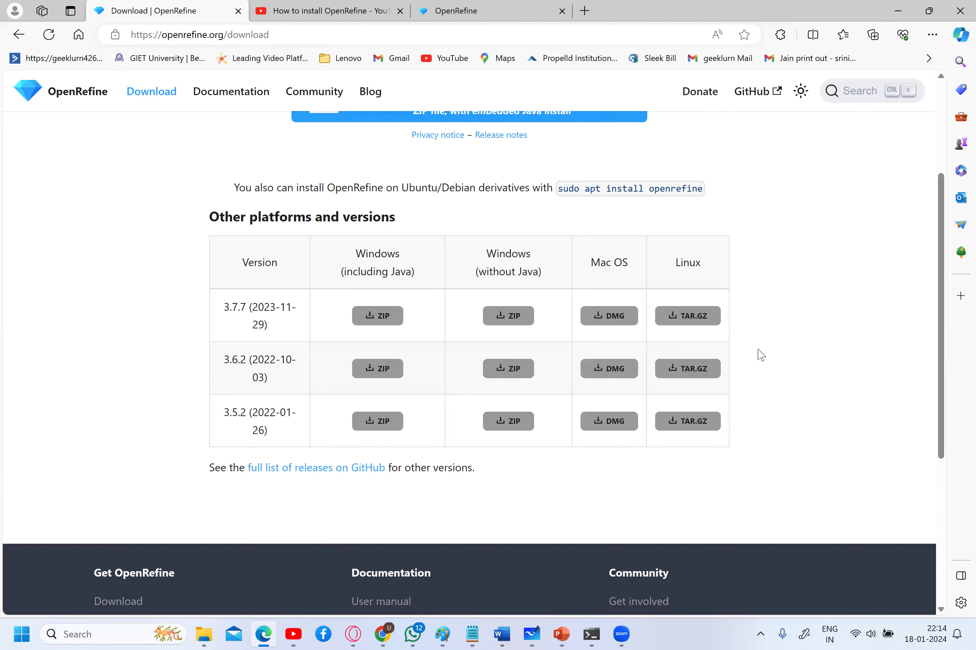
scroll(759, 355, up, 4)
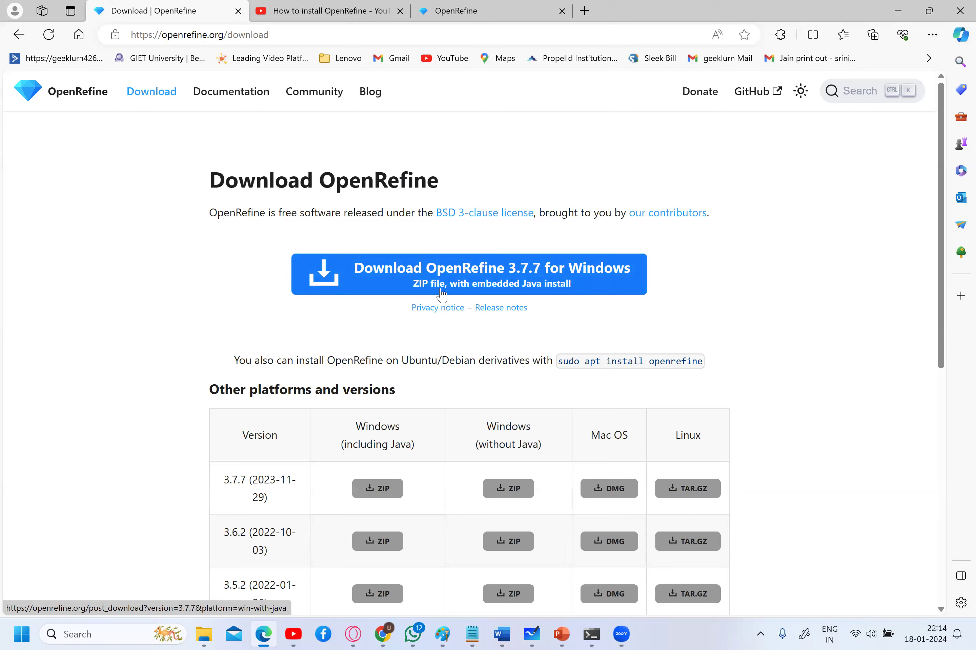
- Browse to Local Disk (C:) and open openrefine-win-with-java-3.7.7, then its openrefine-3.7.7 subfolder
mouse_move(199, 634)
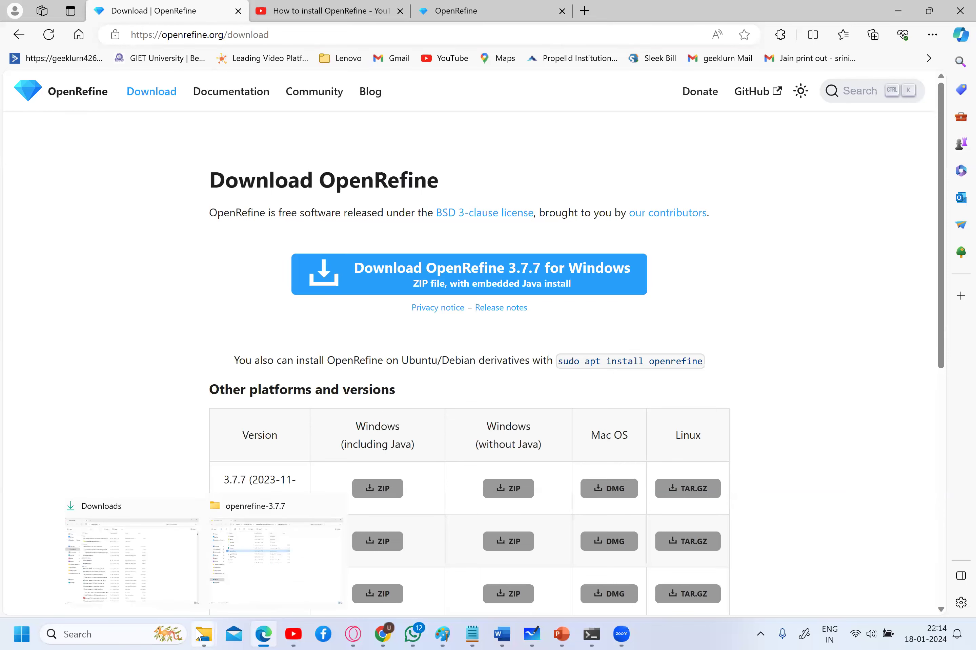
click(189, 506)
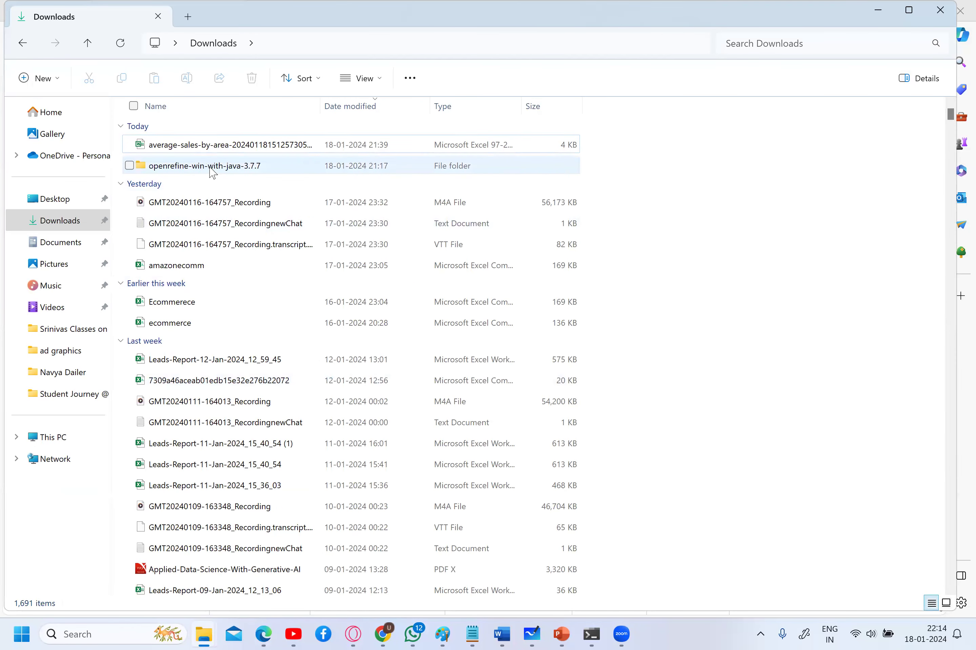
click(208, 173)
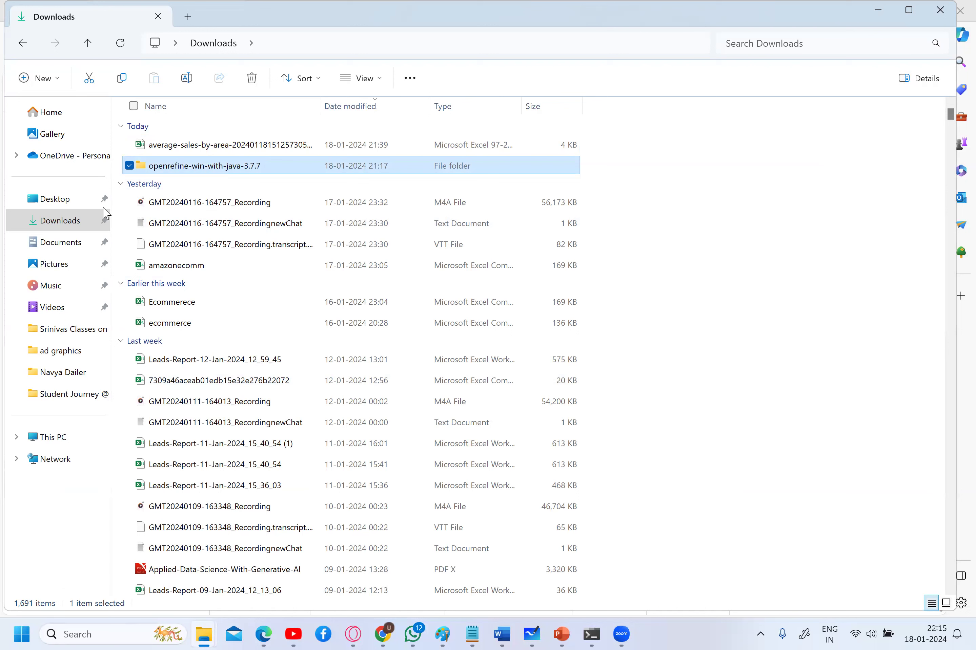
click(53, 437)
double_click(230, 130)
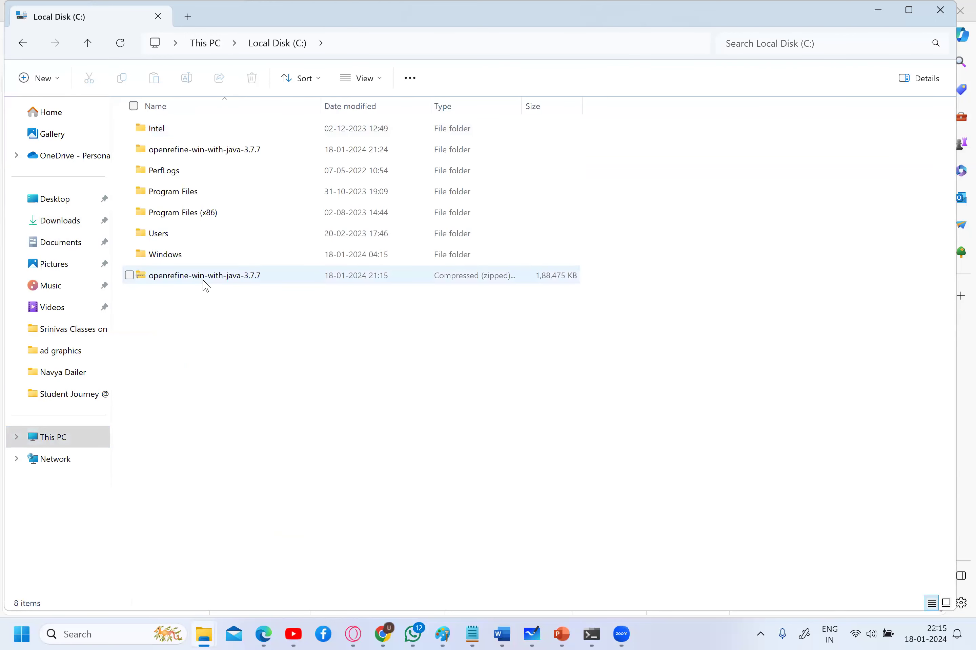
click(205, 277)
click(246, 155)
double_click(247, 158)
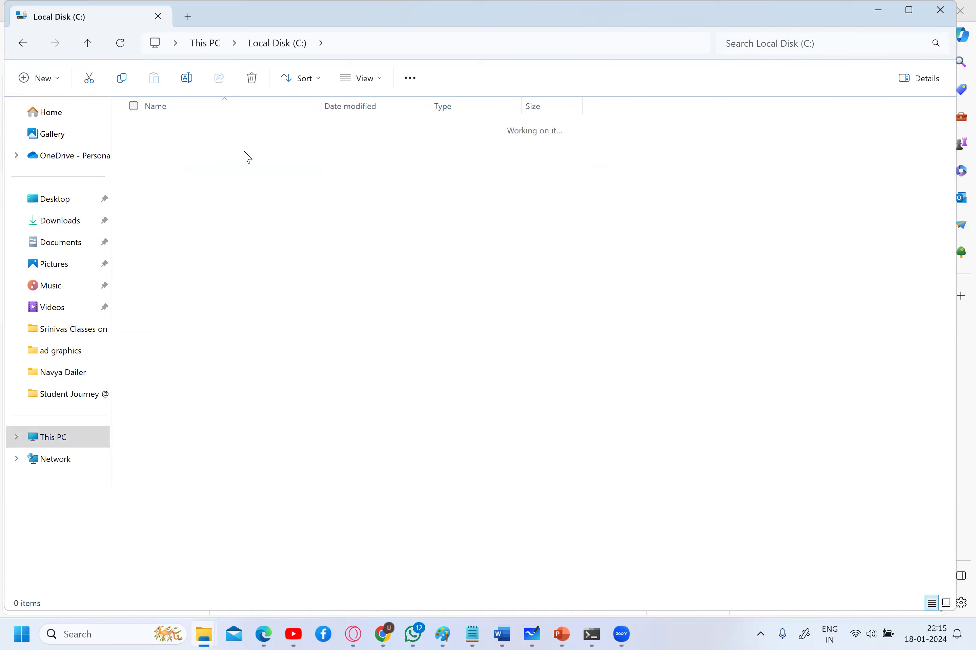
double_click(224, 137)
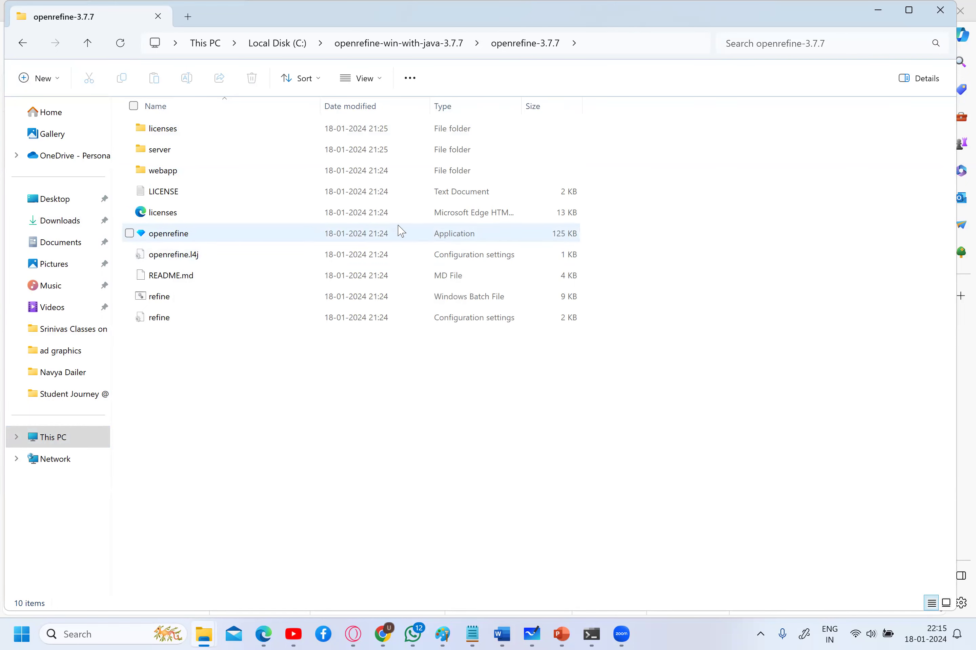
mouse_move(200, 241)
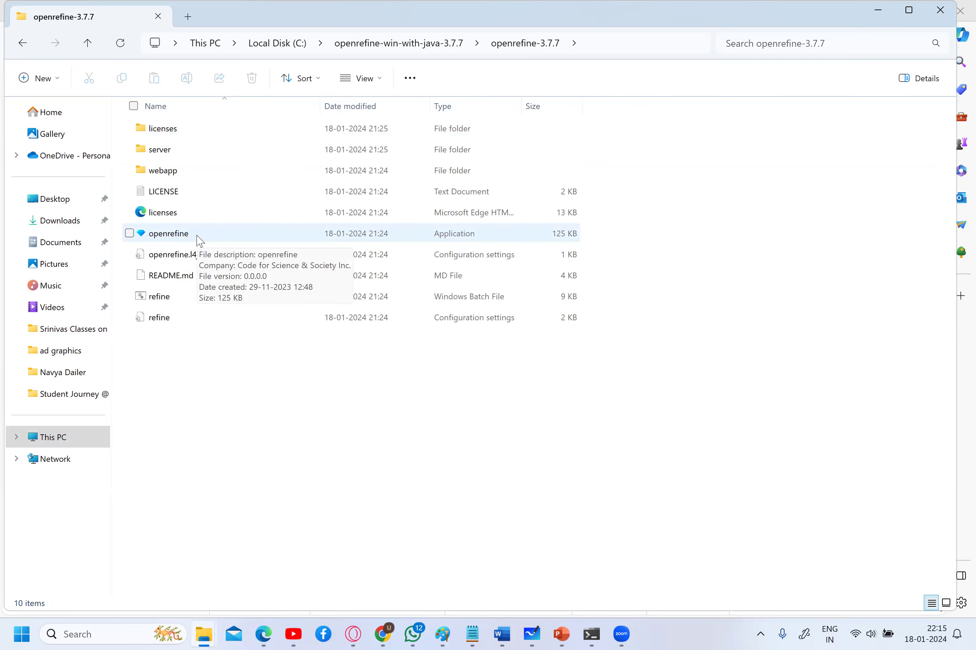
- Launch the openrefine application, which reports port 3333 in use, then return to Edge
double_click(200, 241)
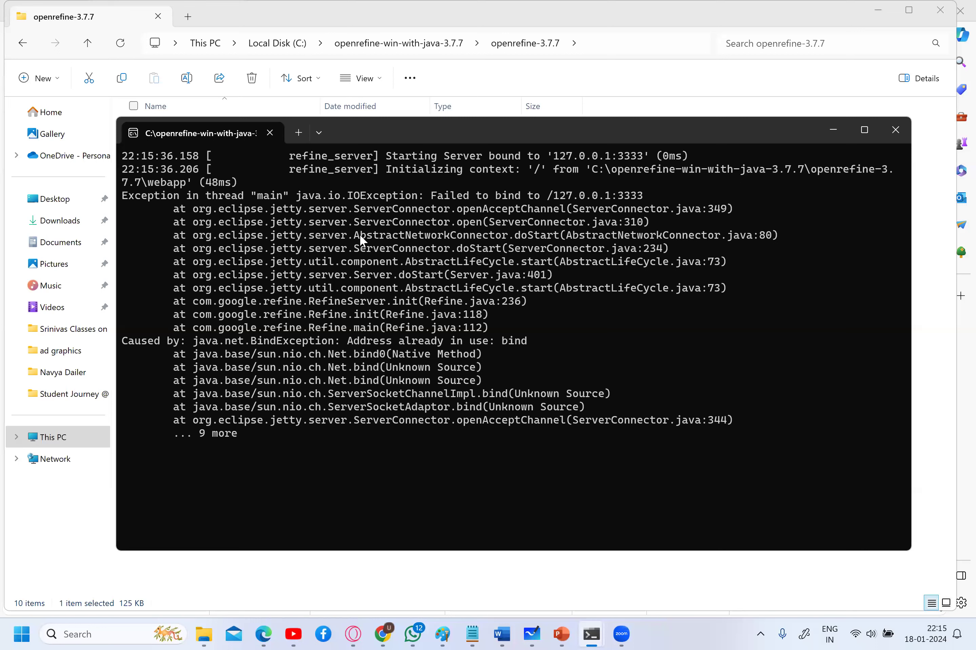
mouse_move(609, 634)
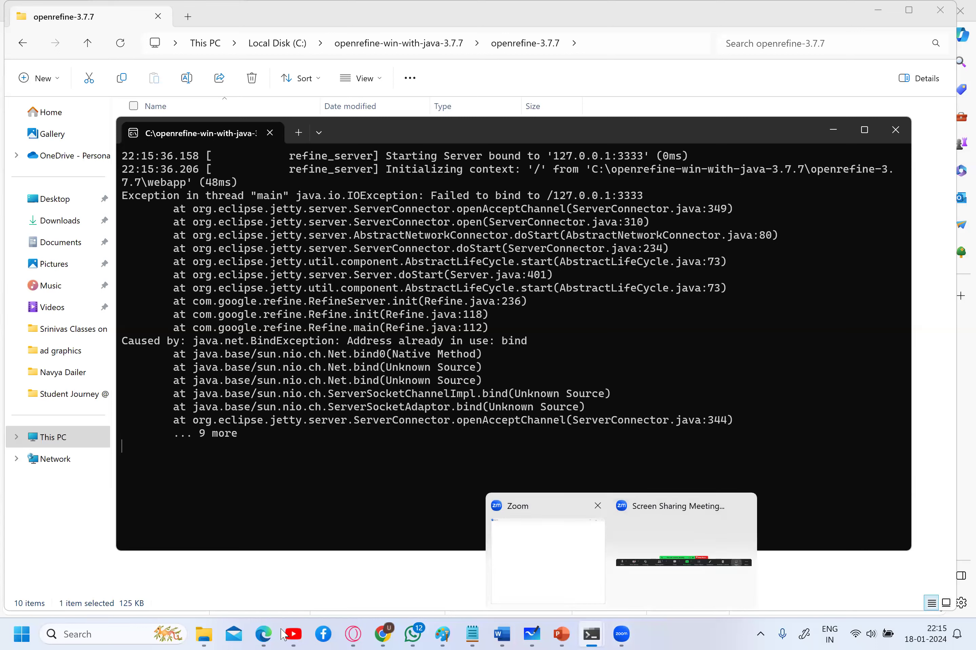
click(264, 634)
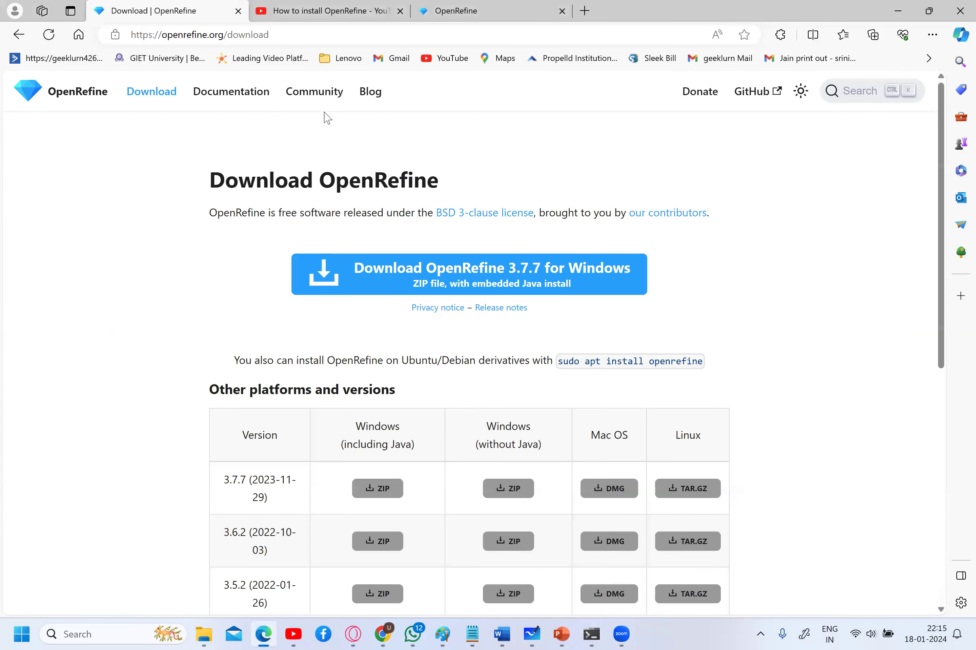
- View the running OpenRefine tab, close the YouTube installation video, and return to the download page
click(464, 20)
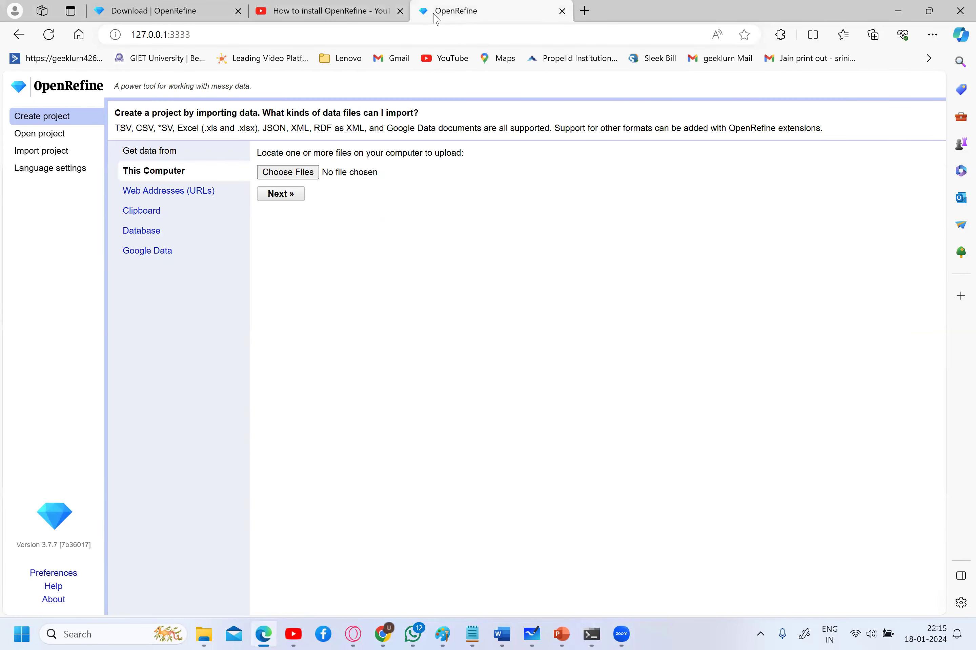
click(401, 11)
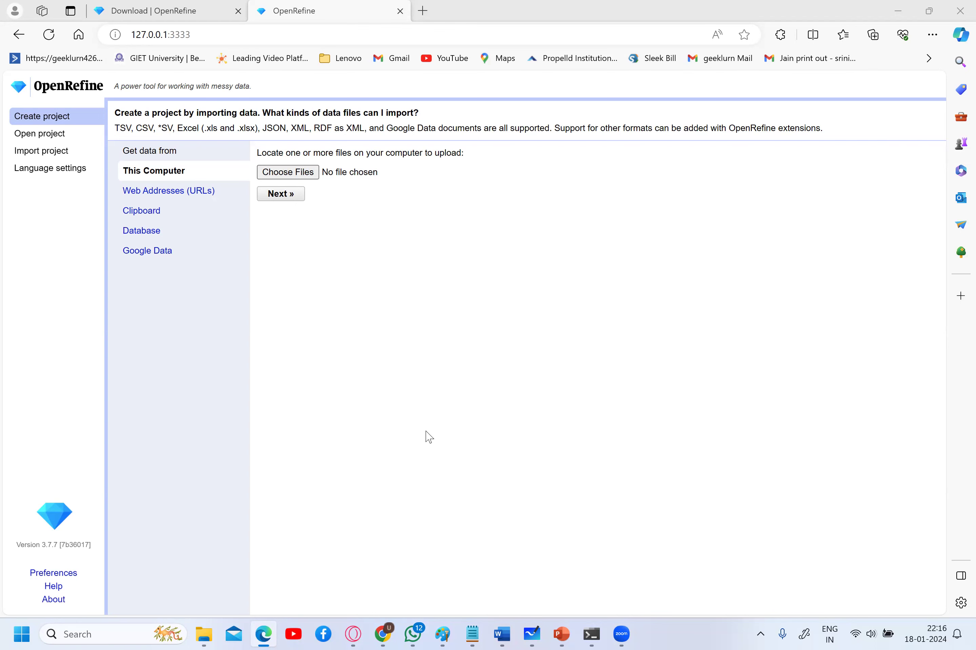
click(167, 10)
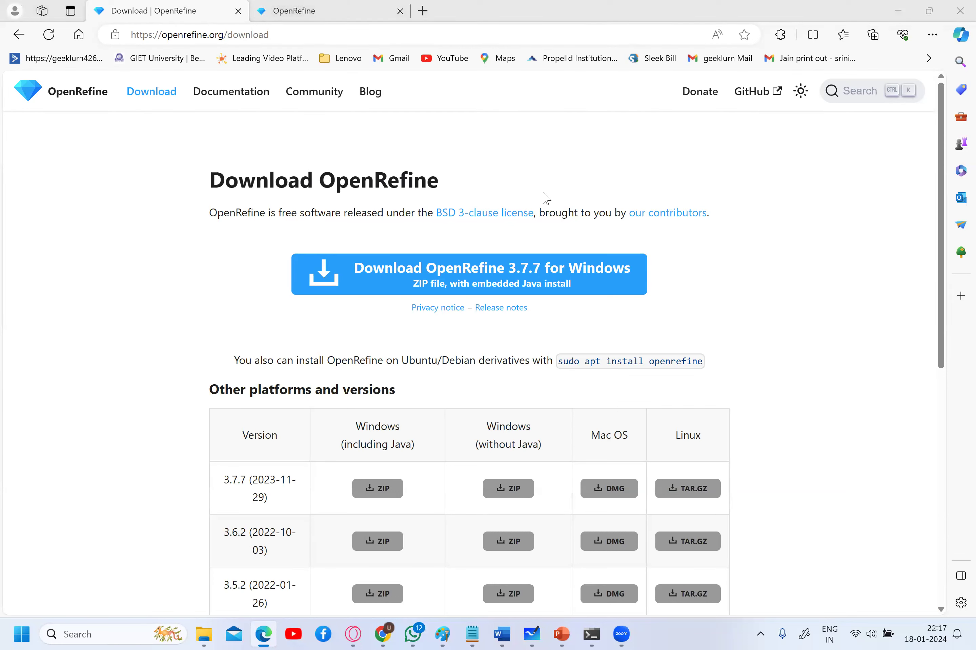
- Refocus Edge on the download page, then bring the openrefine-3.7.7 folder window forward
click(247, 23)
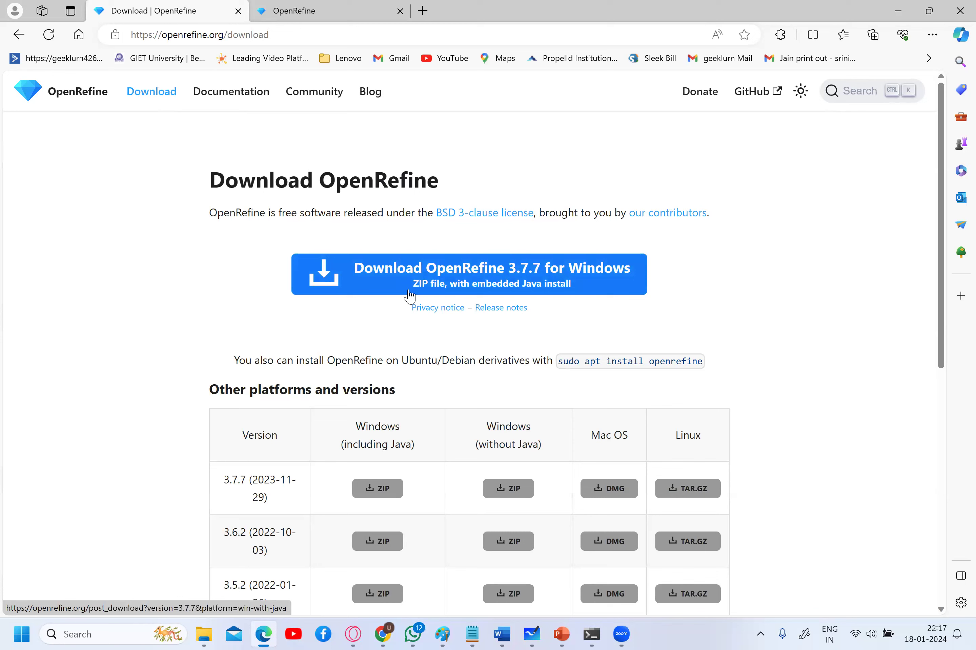
mouse_move(205, 635)
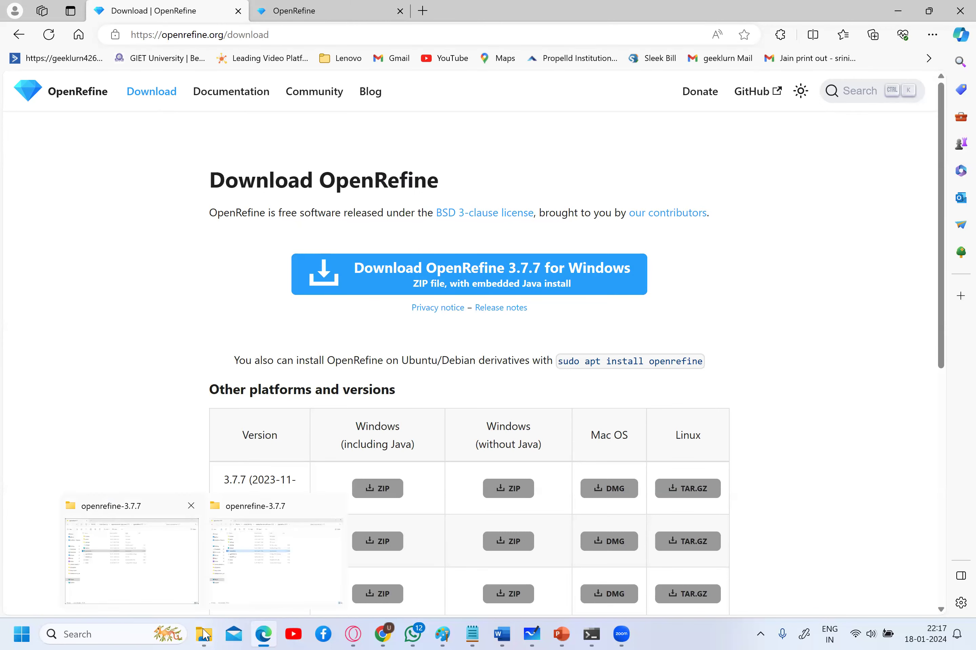
click(163, 554)
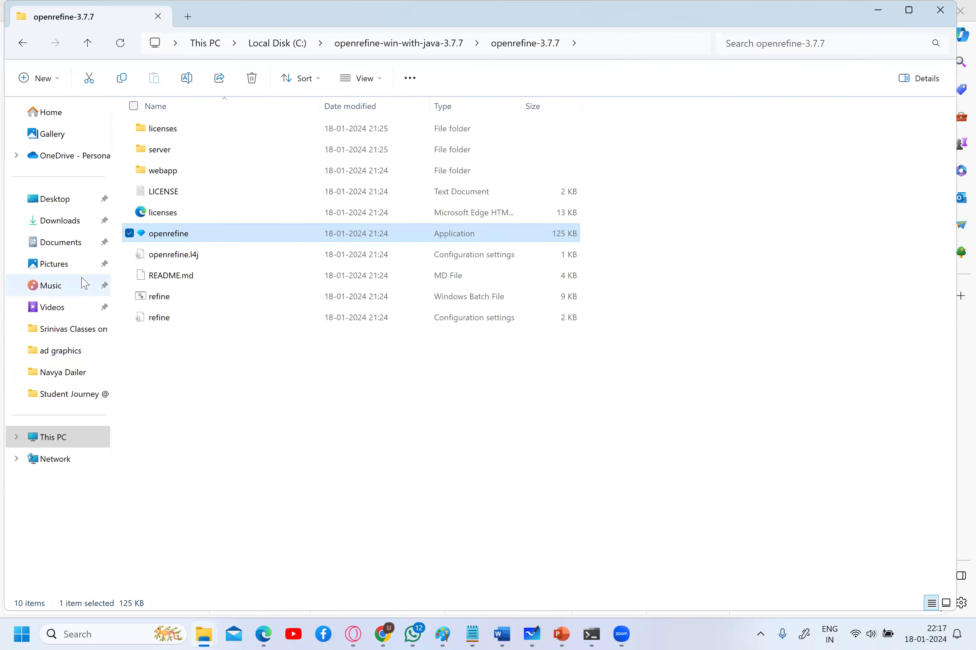
click(74, 221)
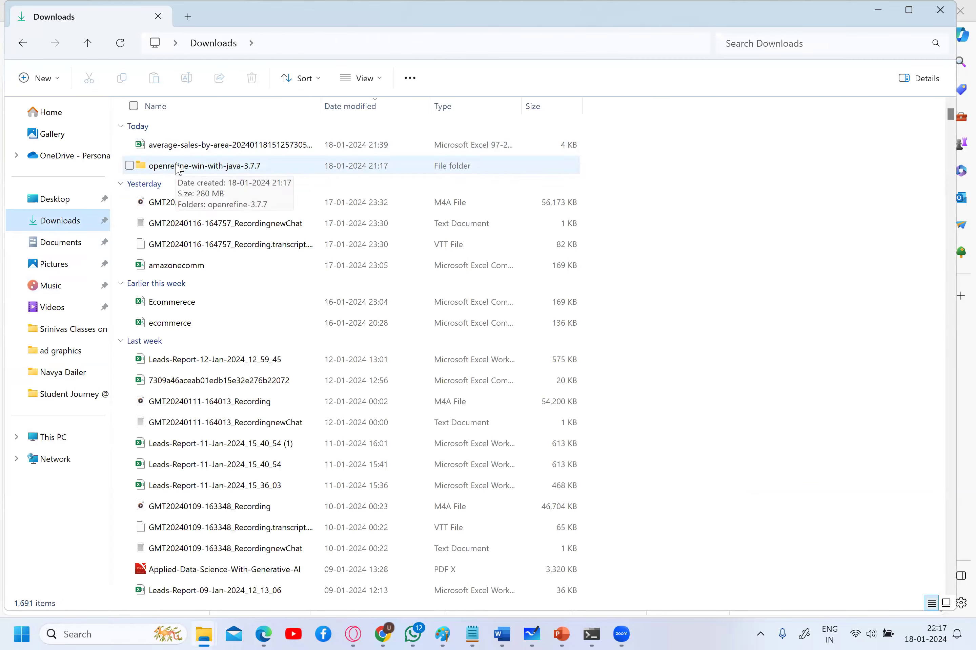
click(79, 437)
double_click(233, 139)
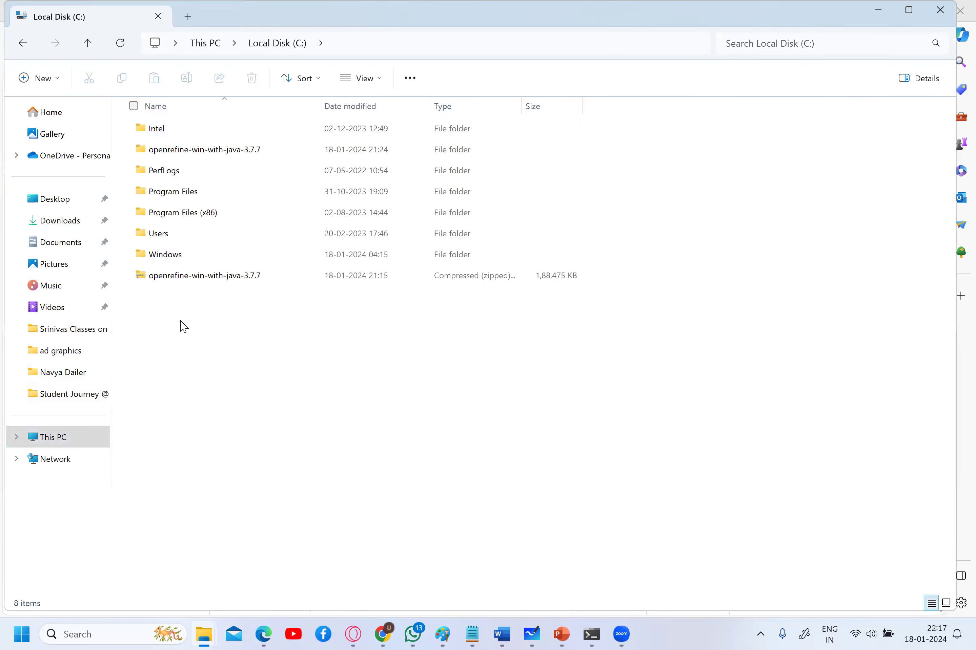
click(197, 284)
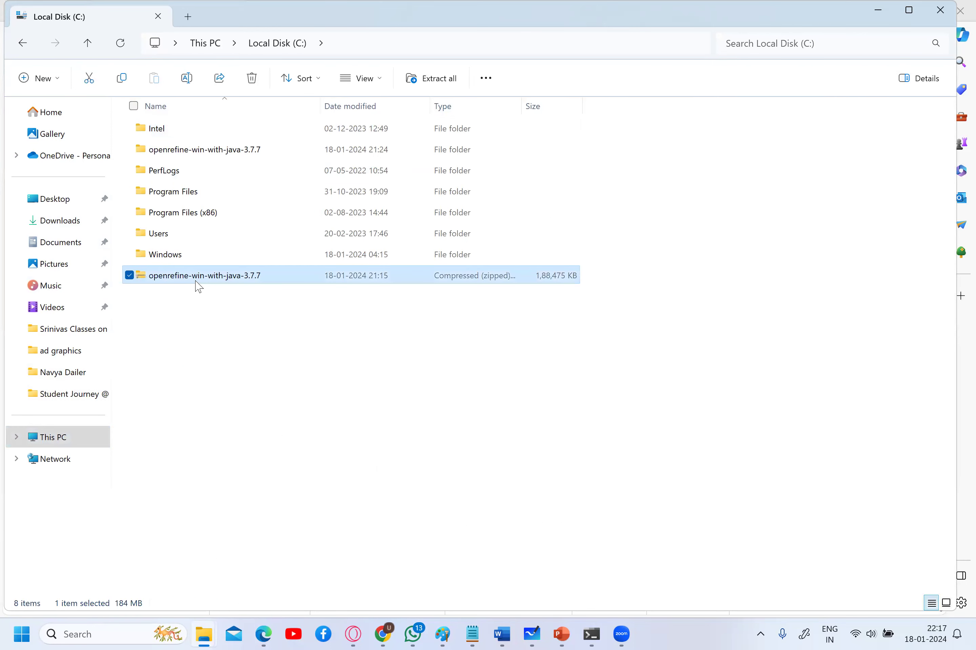
right_click(199, 287)
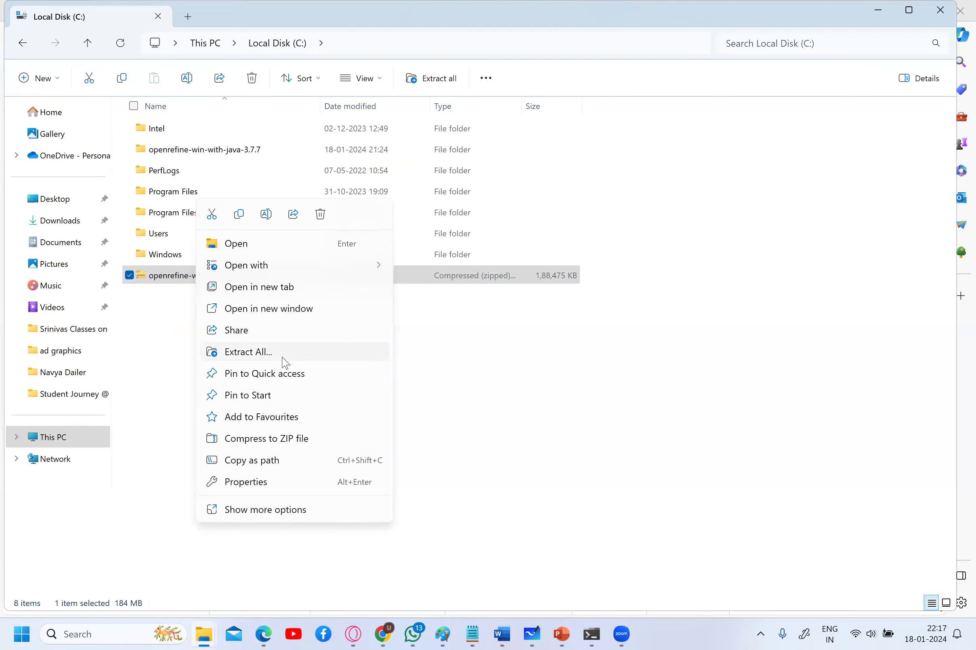
click(209, 160)
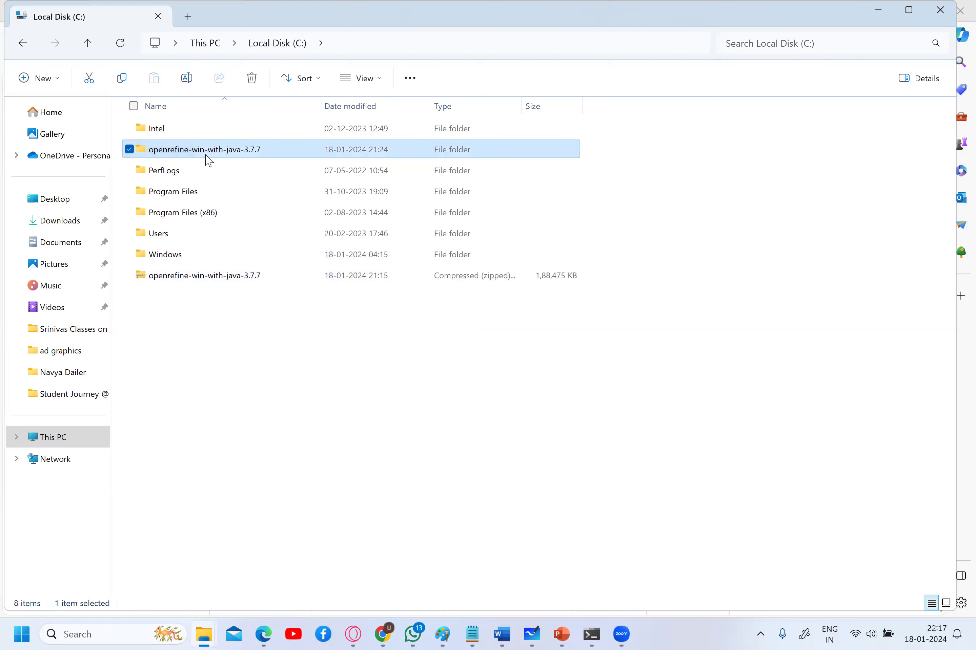
double_click(225, 155)
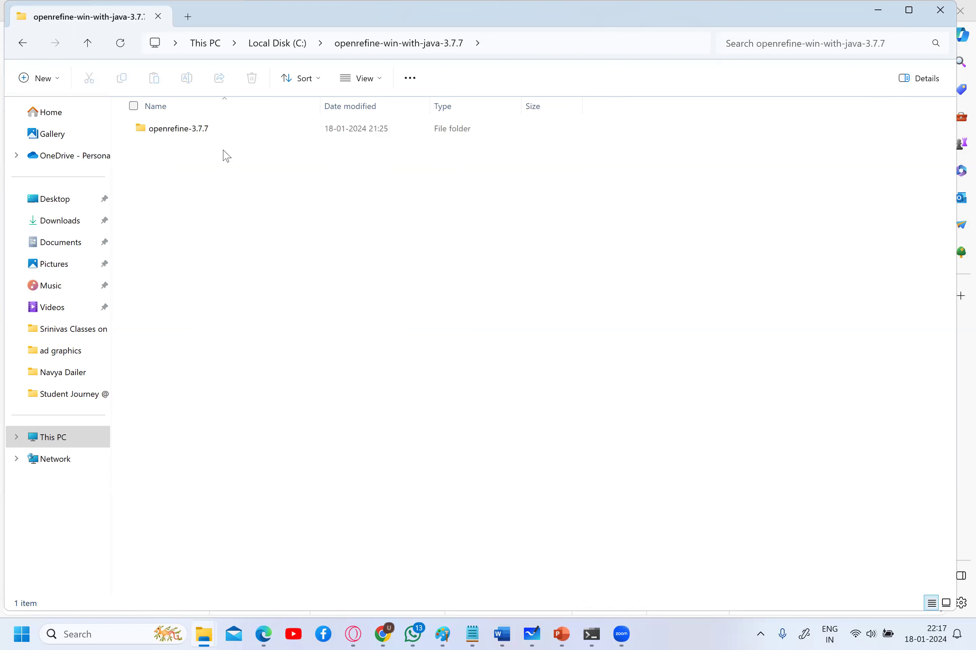
double_click(217, 129)
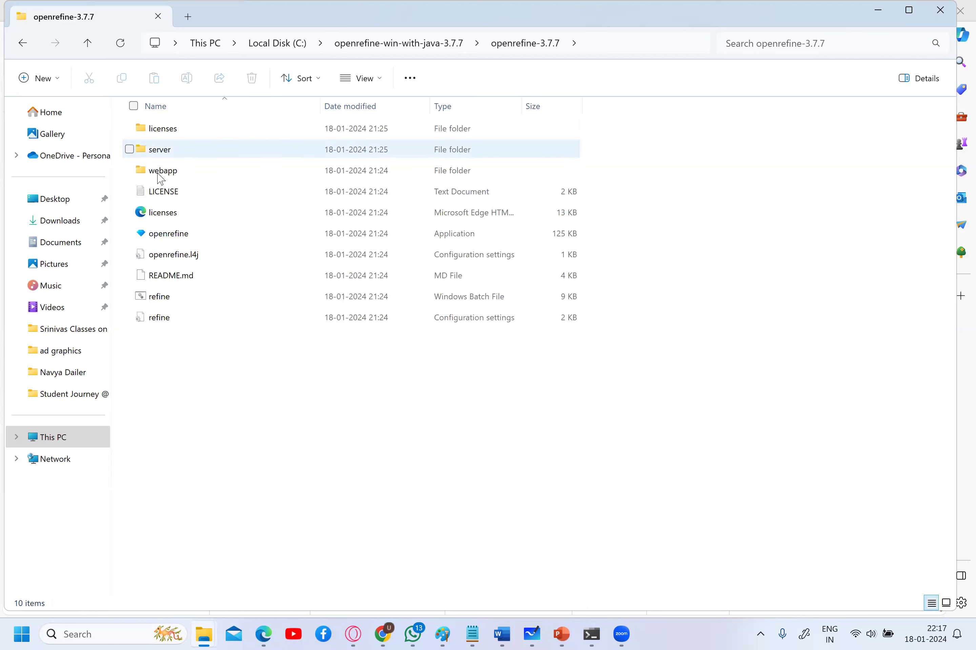
click(175, 242)
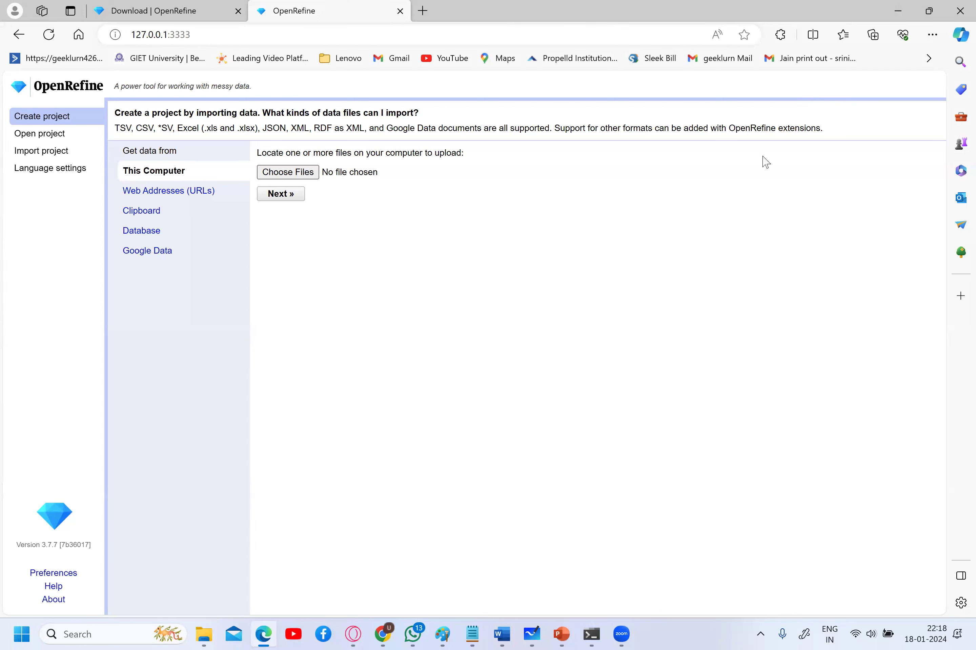
- Bring the File Explorer window up from the taskbar
click(203, 634)
- Look inside Test Data Sets, then open the Ecommerece file from Downloads in Excel
click(82, 331)
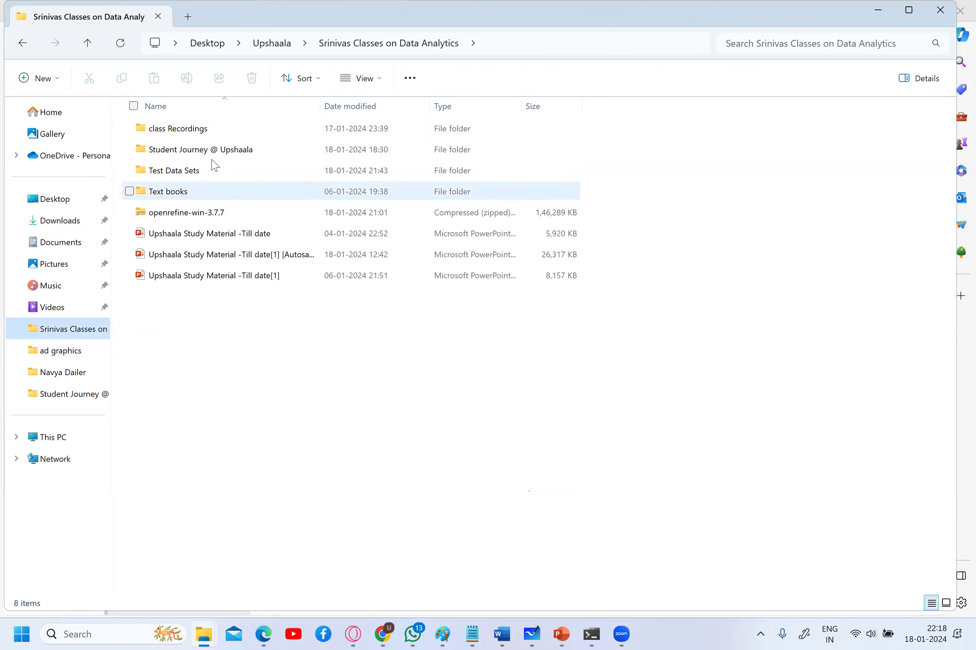
double_click(207, 172)
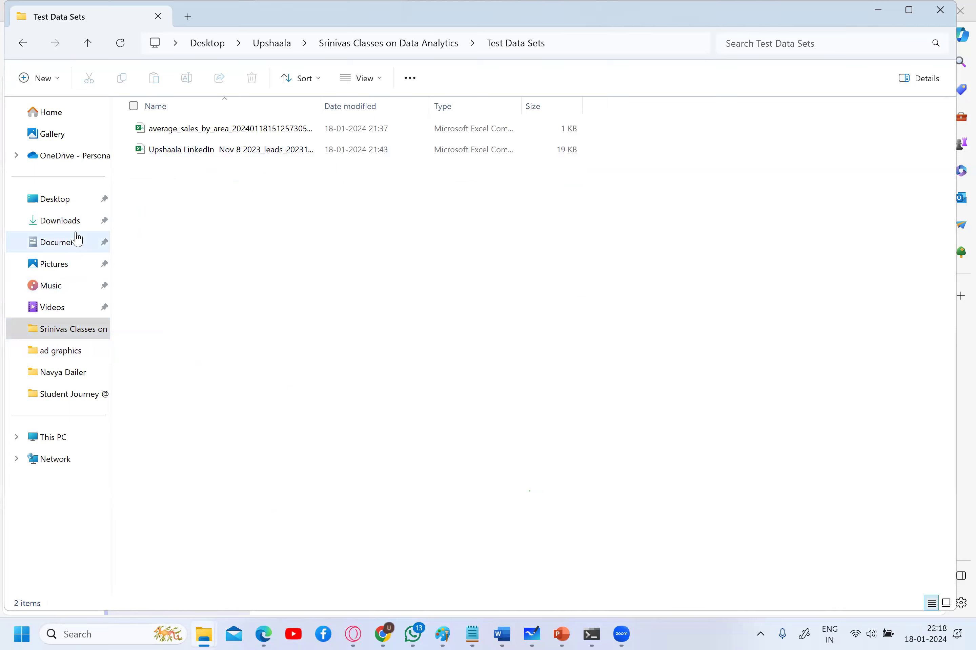
click(77, 221)
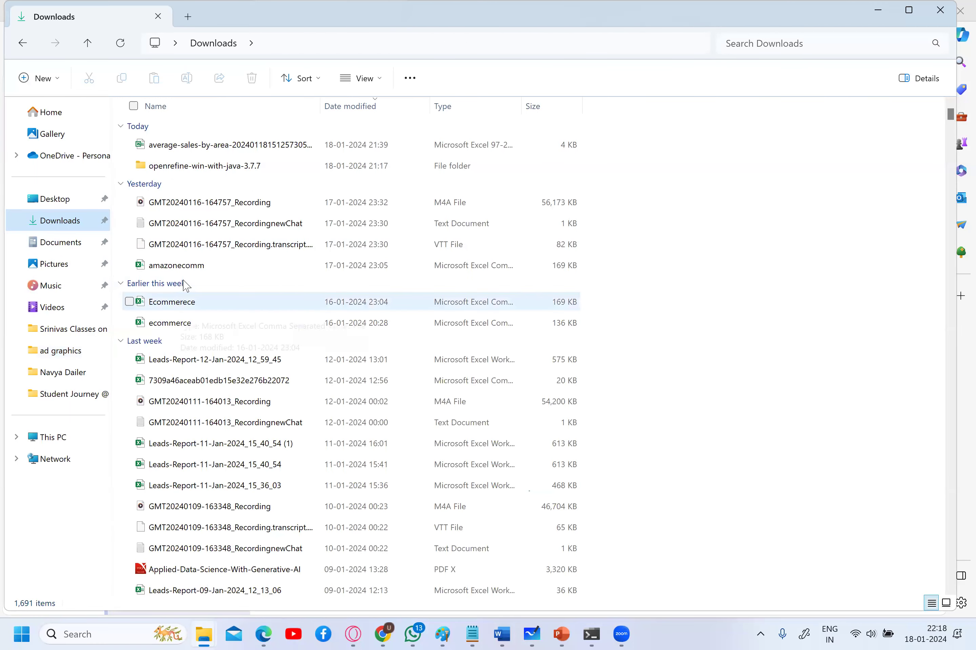
double_click(172, 302)
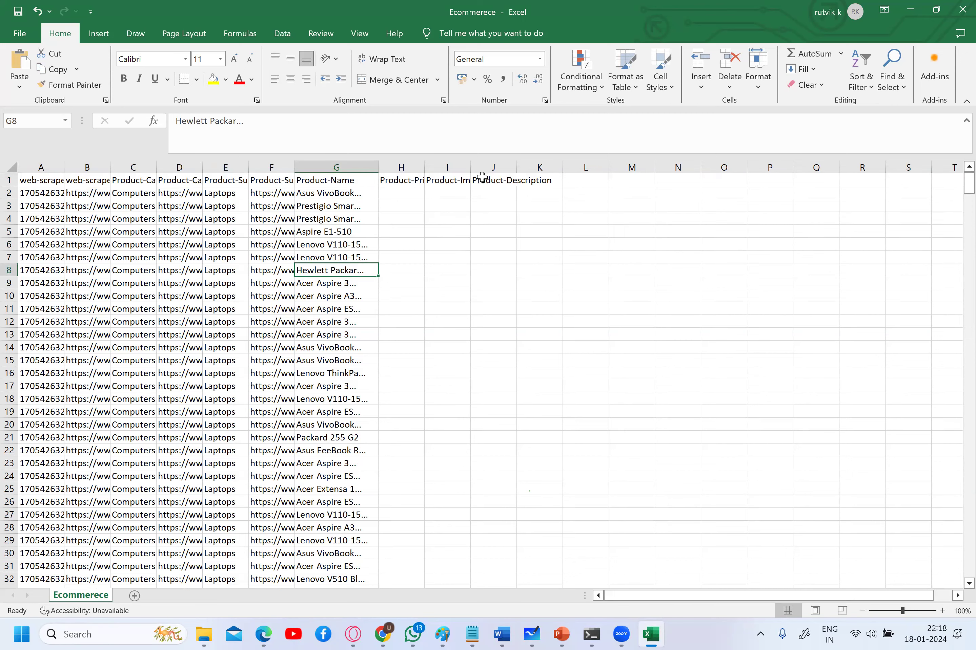
- Auto-fit column D and look through several Product-Name values in Ecommerece
double_click(494, 168)
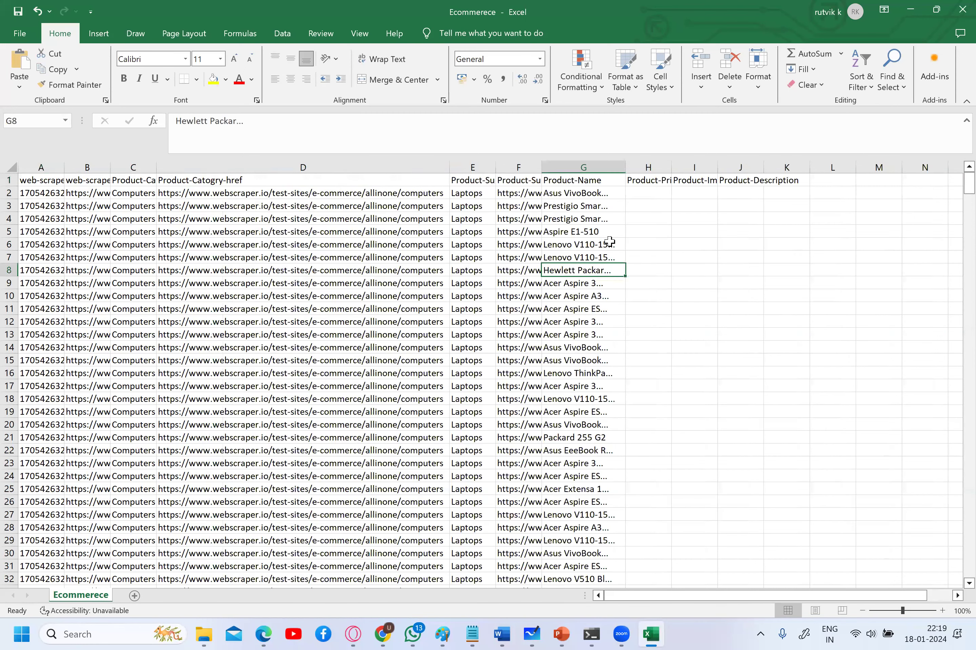
key(Up)
key(Up)
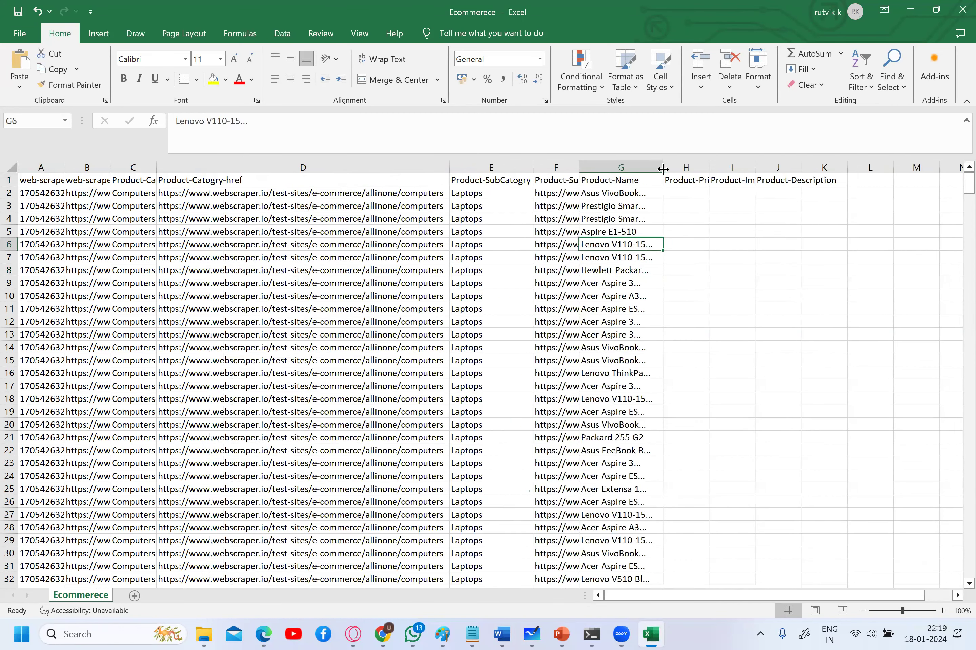
click(625, 372)
click(620, 464)
click(625, 400)
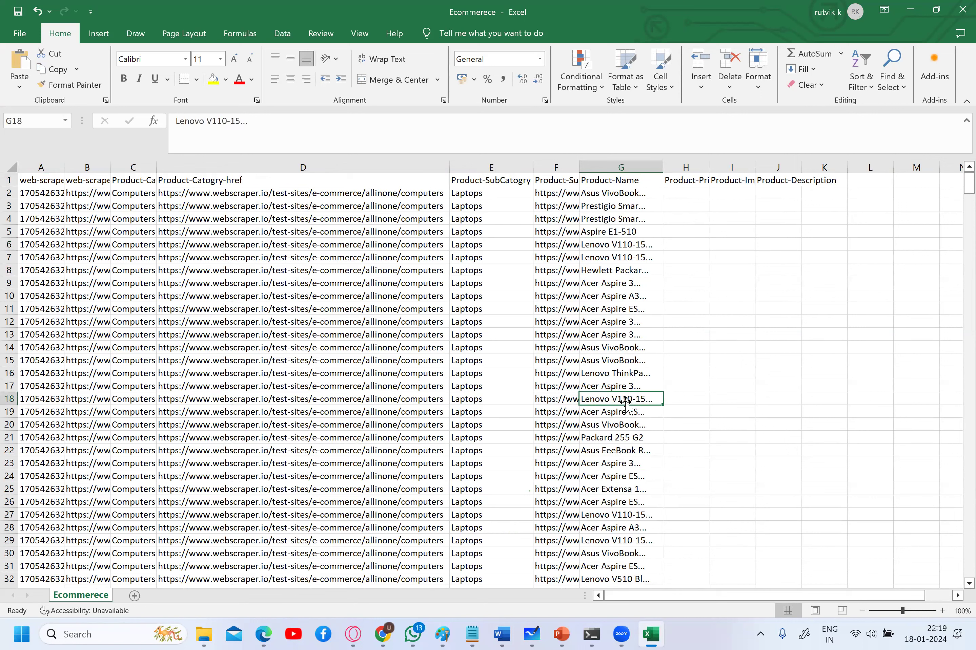
- Close Ecommerece without saving and open the average-sales-by-area file in Excel
click(954, 16)
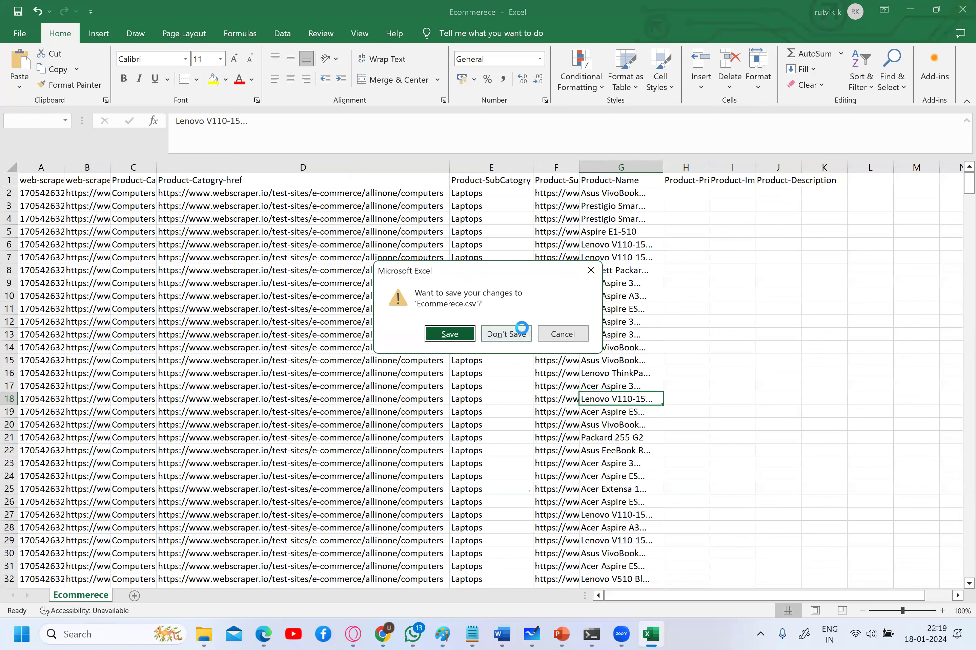
click(510, 334)
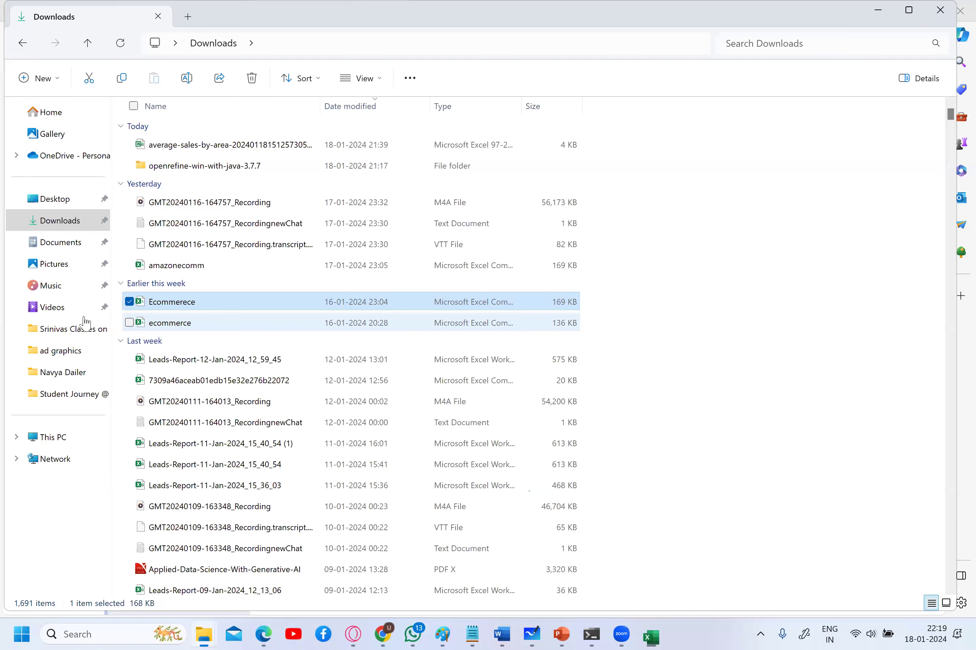
click(86, 323)
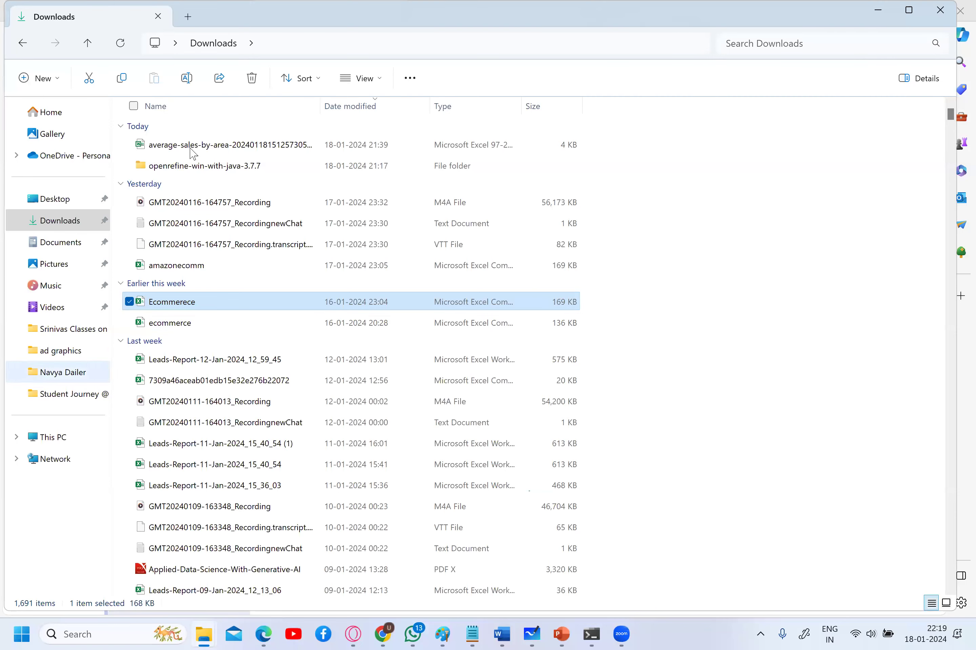
double_click(206, 170)
double_click(214, 128)
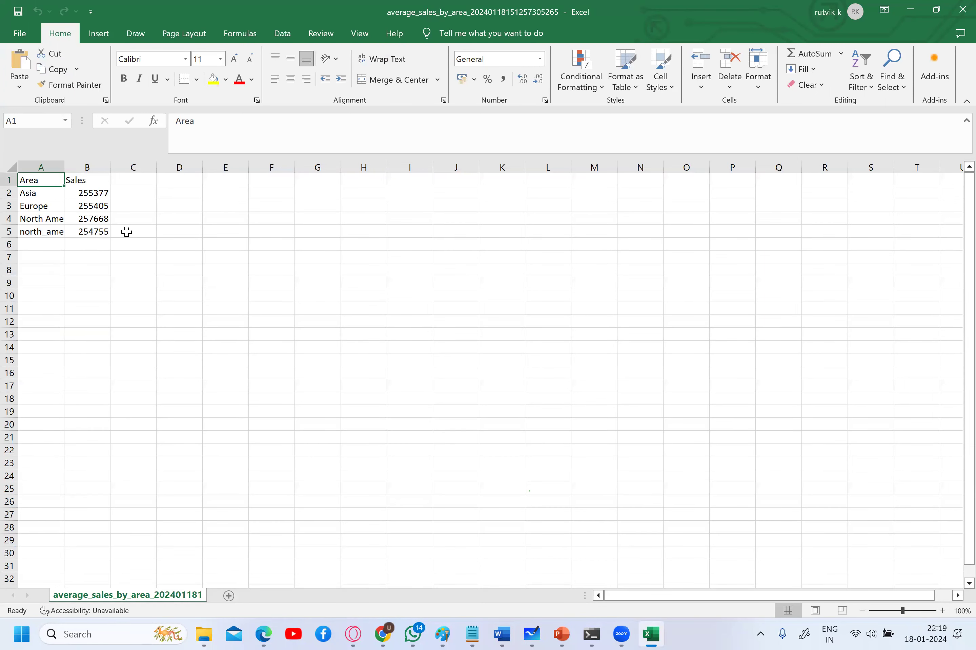
- Auto-fit the Area column so 'North America' and 'north_america' show in full
double_click(65, 167)
click(112, 195)
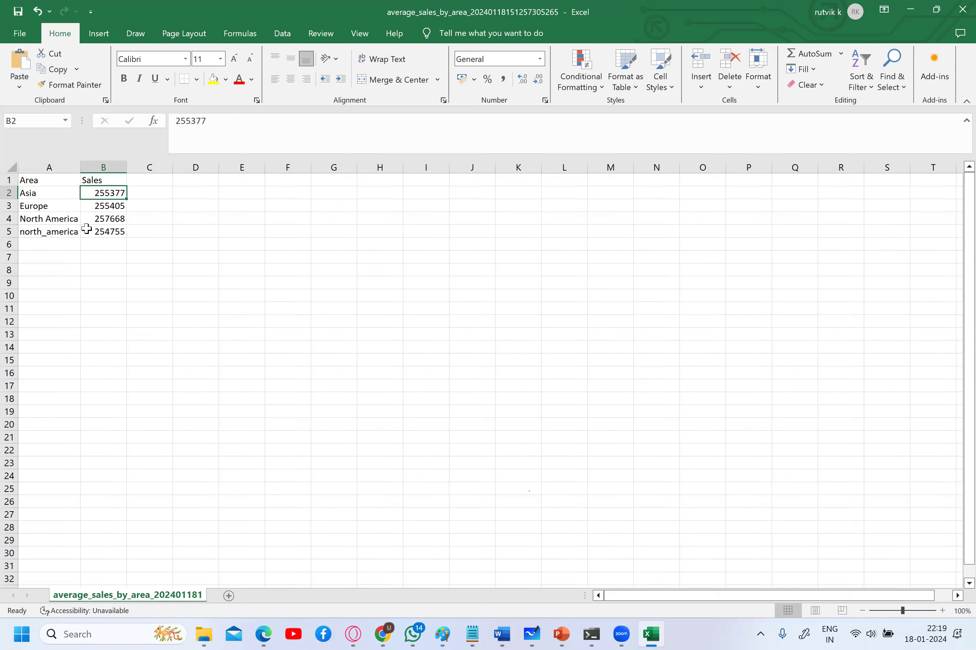
click(70, 232)
click(70, 221)
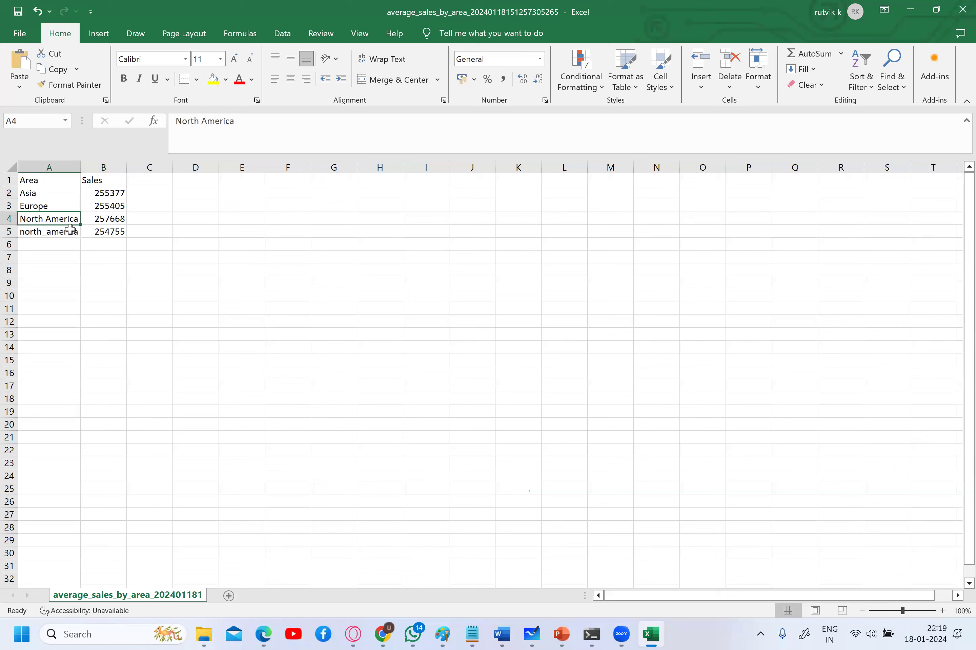
- Compare the 'North America' value in A4 with 'north_america' in A5
click(73, 227)
click(70, 219)
click(73, 240)
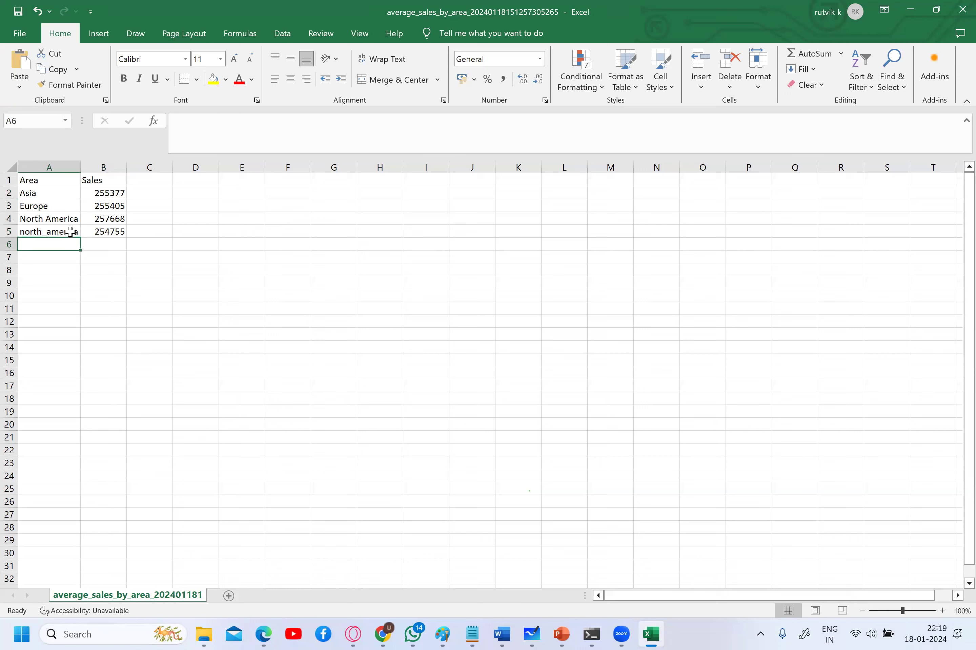
click(69, 232)
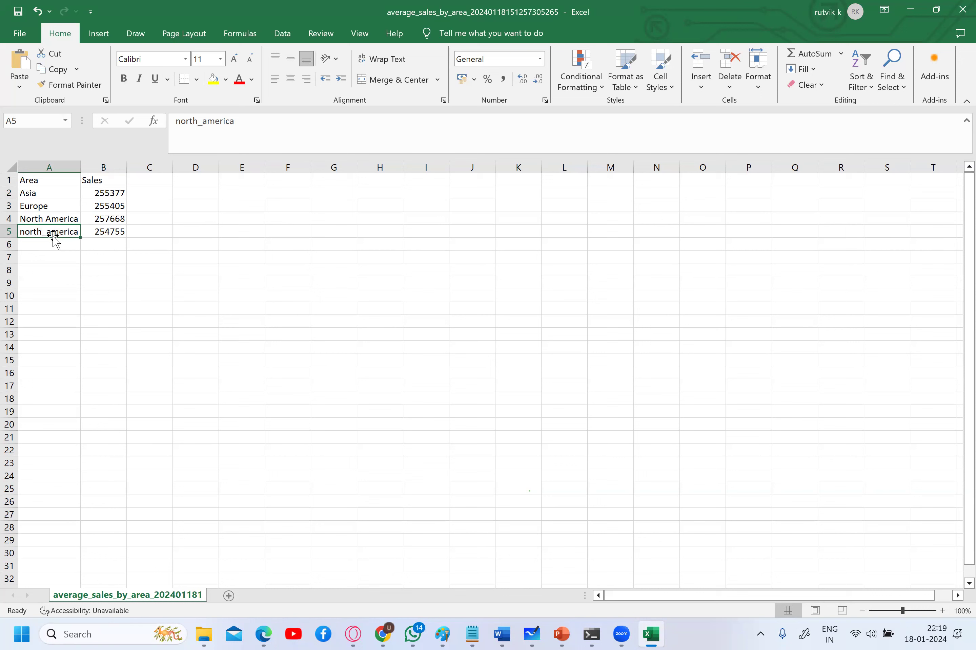
click(75, 217)
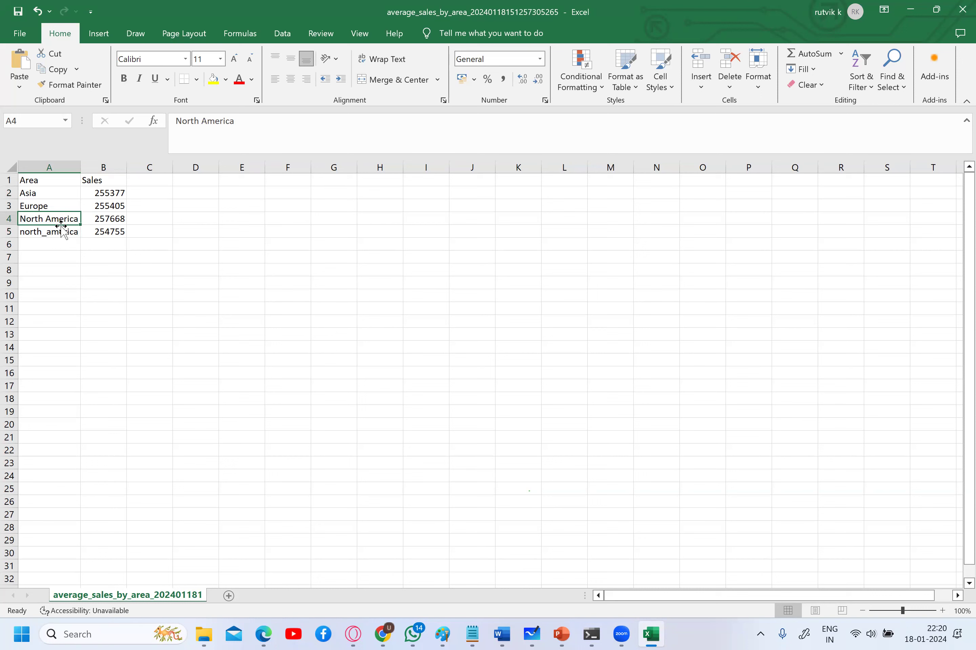
click(67, 231)
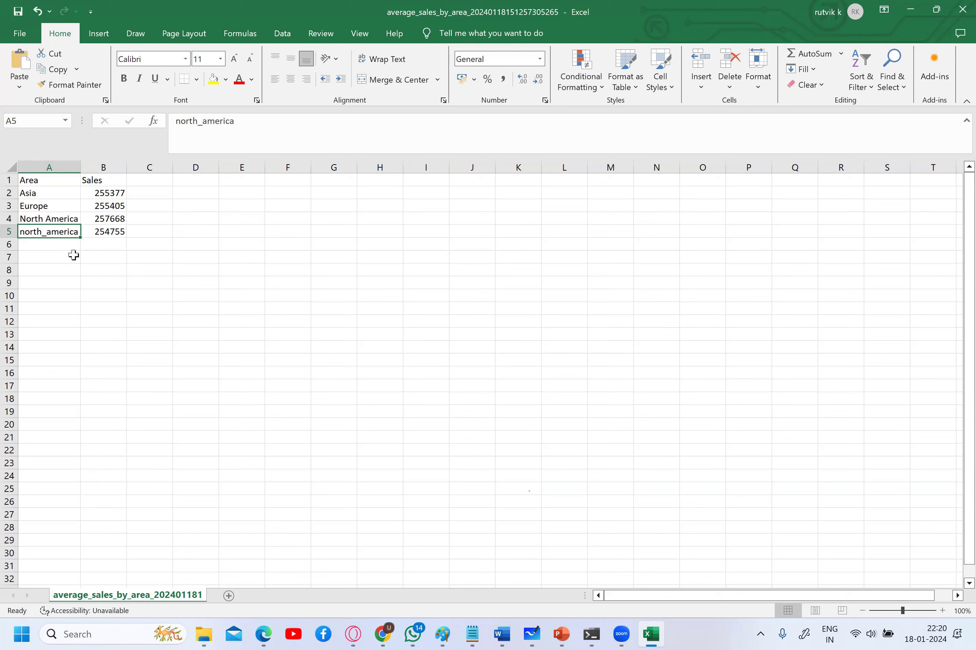
click(76, 216)
click(76, 230)
click(69, 220)
- Close average_sales_by_area without saving and minimize File Explorer to reveal OpenRefine
click(962, 9)
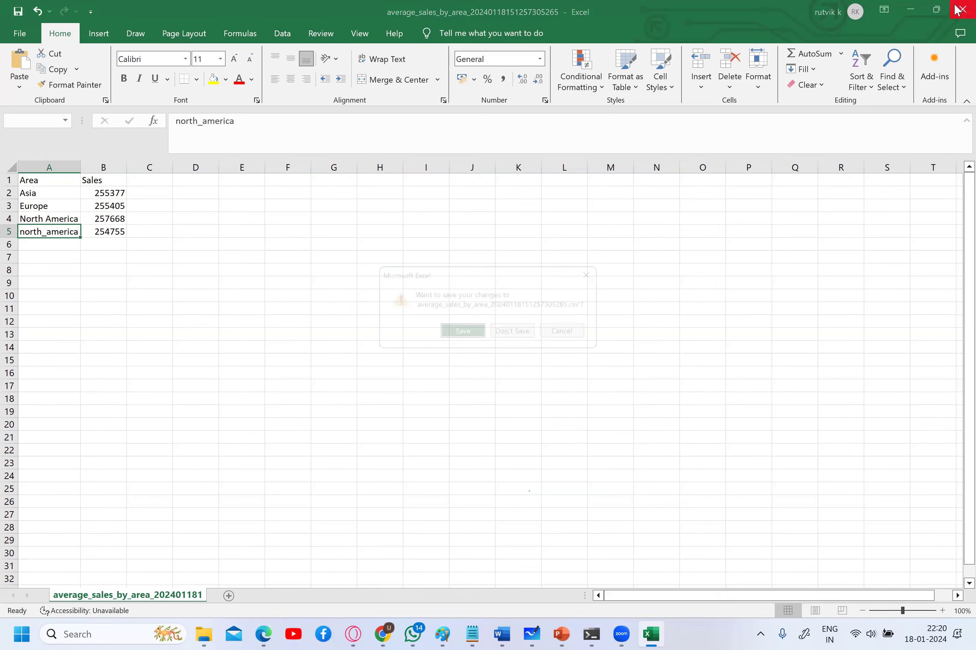
click(536, 339)
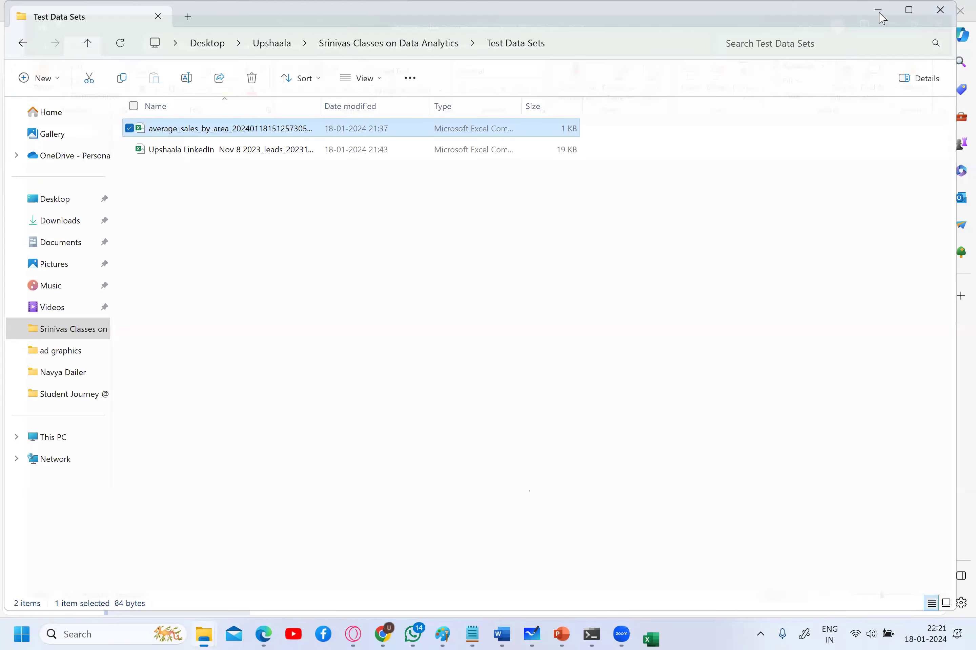
click(879, 13)
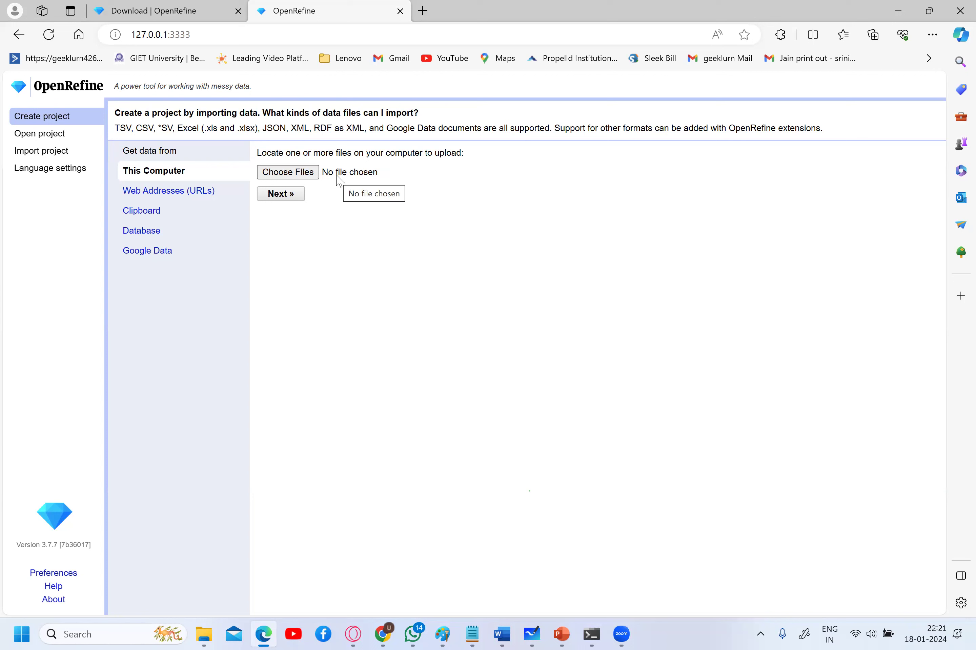
- Select average_sales_by_area CSV from Srinivas Classes > Test Data Sets as the upload file
click(318, 176)
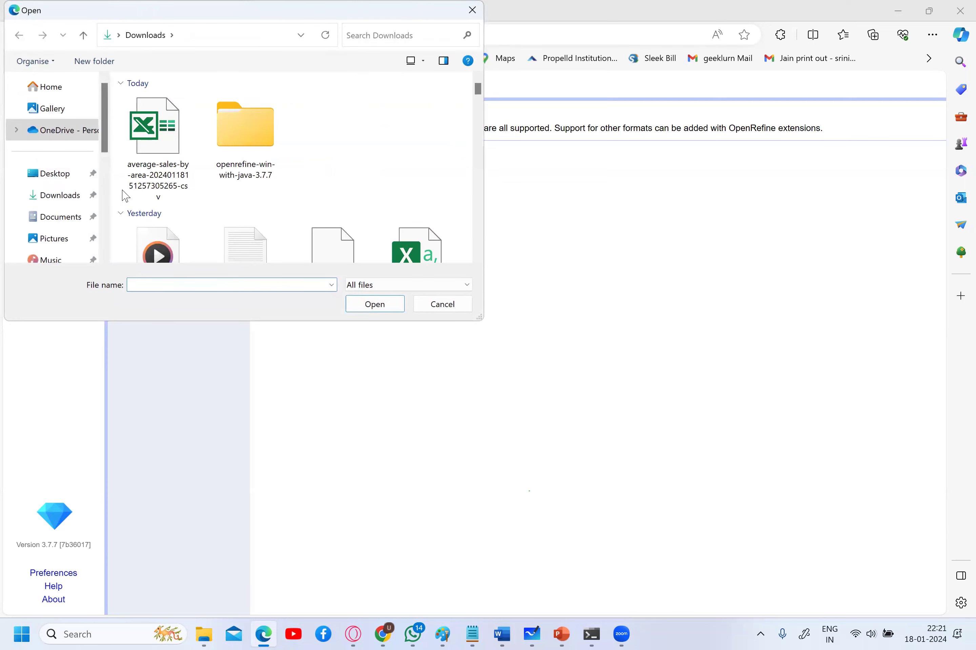
scroll(70, 213, down, 1)
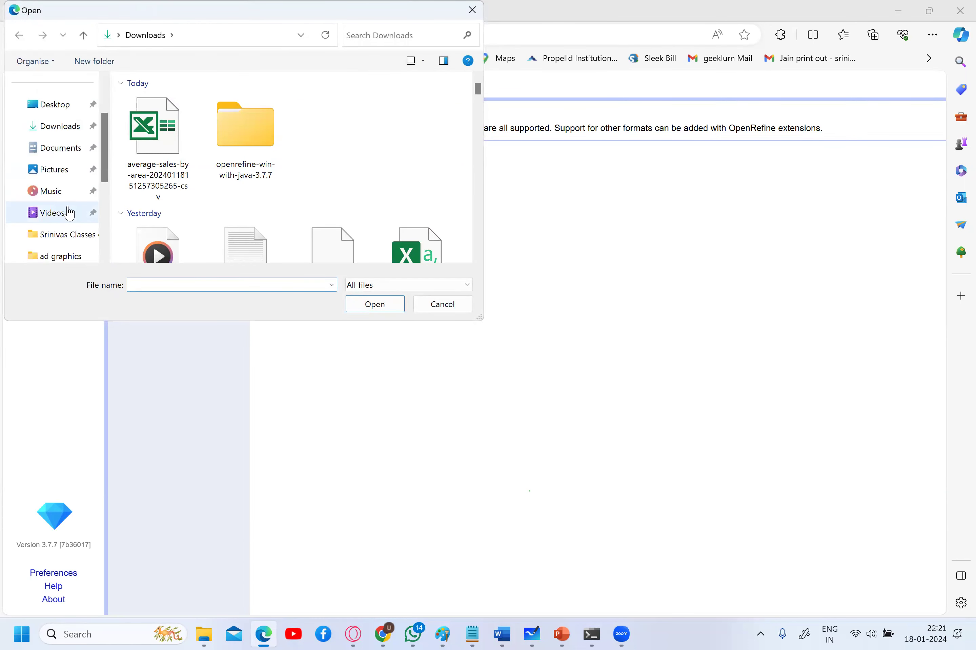
click(38, 237)
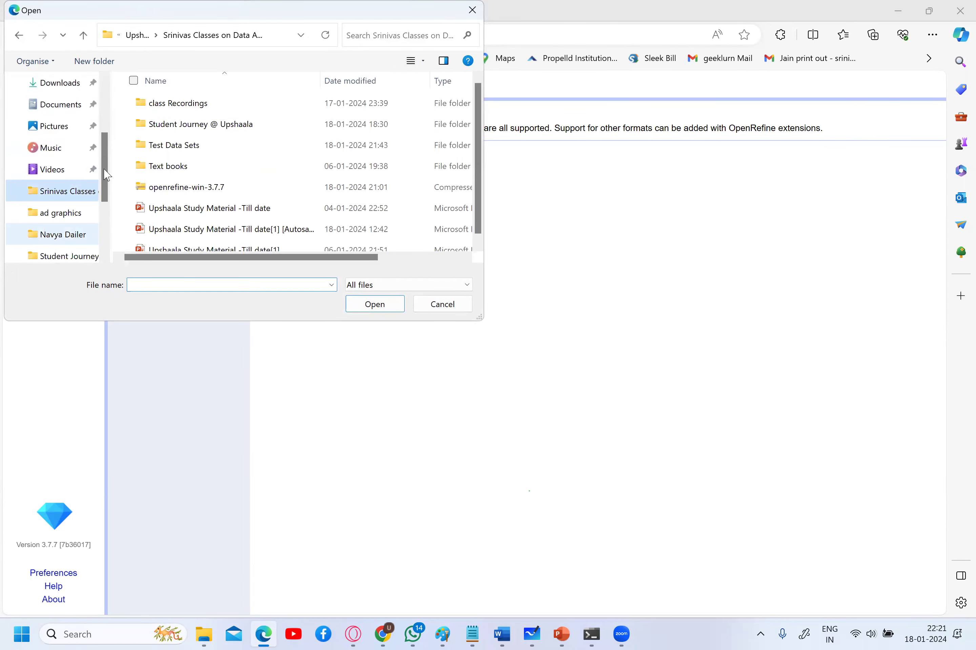
double_click(174, 145)
click(224, 109)
double_click(224, 109)
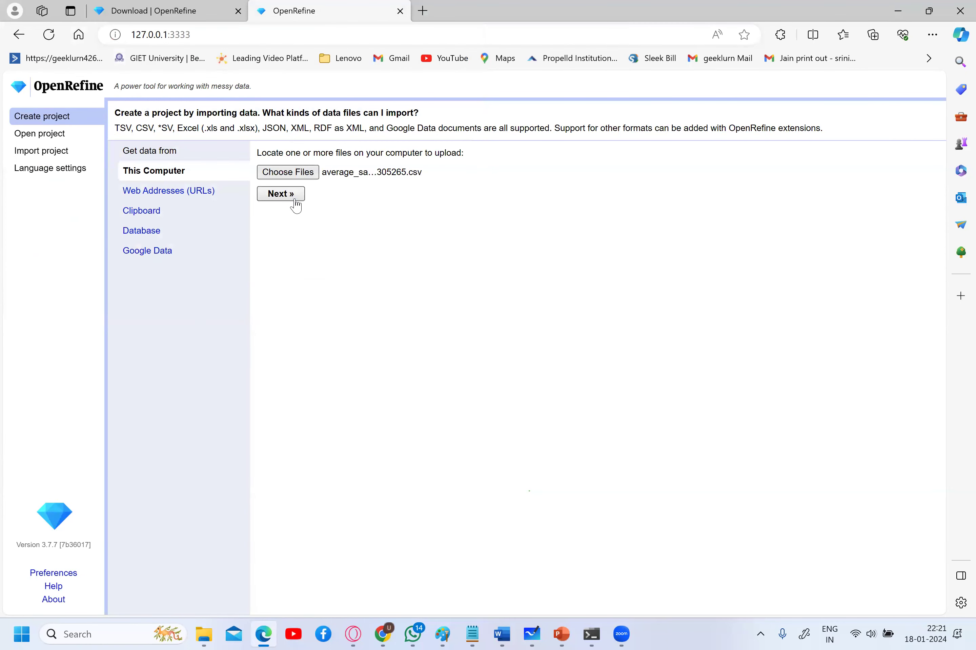
- Upload the CSV, check the four-row Area/Sales preview, and create the project
click(281, 194)
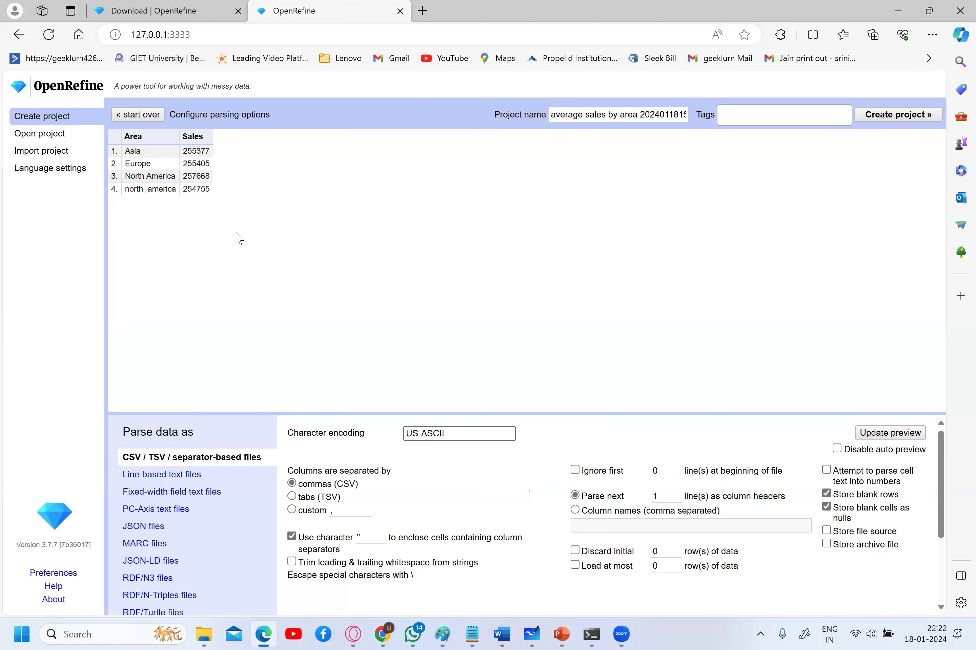
click(921, 121)
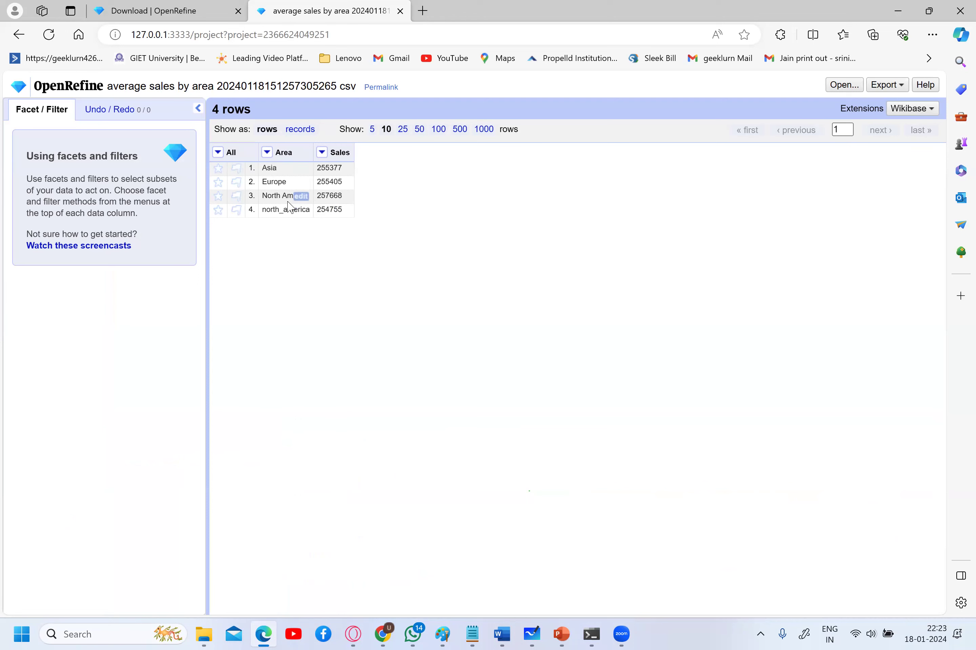
- Open the Area column's menu to Facet > Text facet, then dismiss it
click(270, 155)
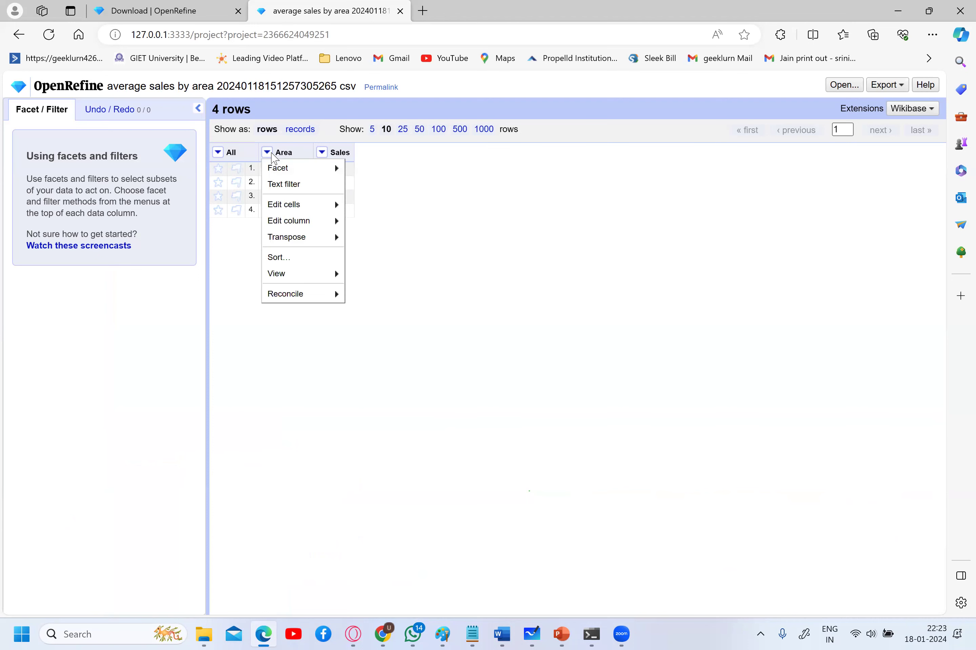
mouse_move(293, 173)
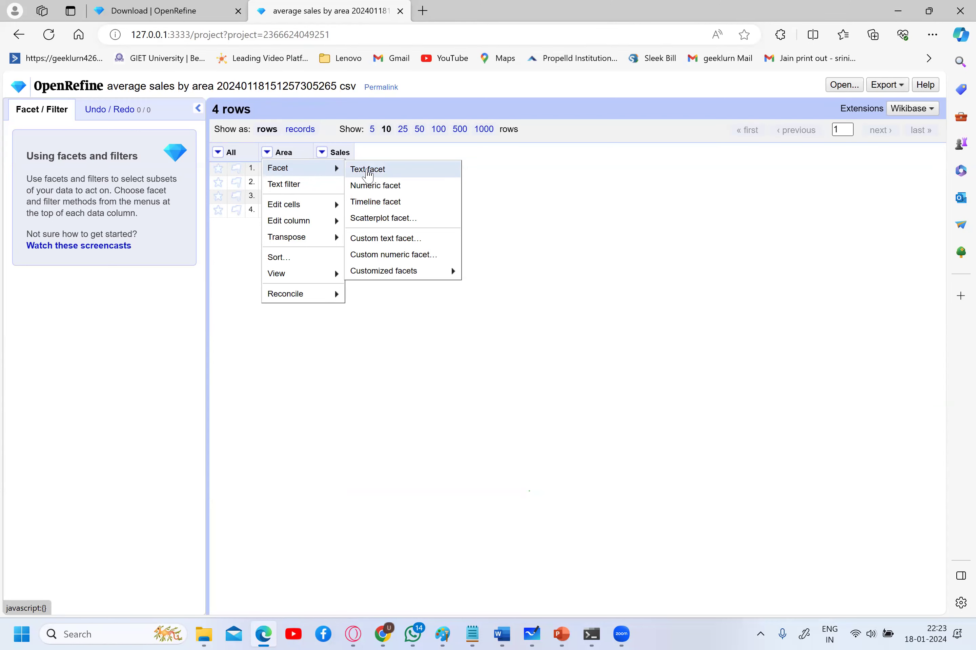
click(365, 341)
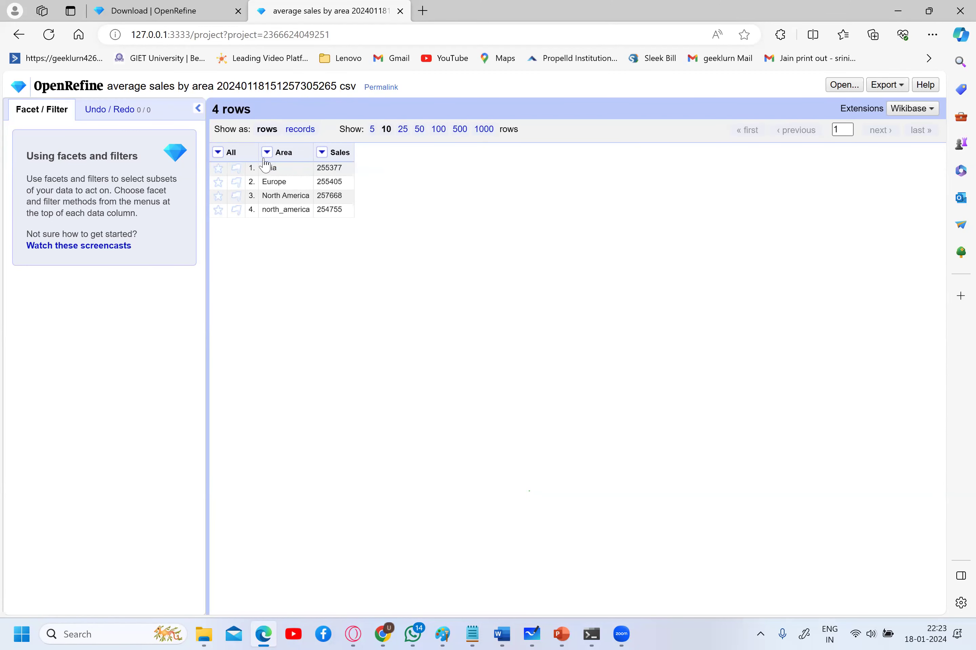
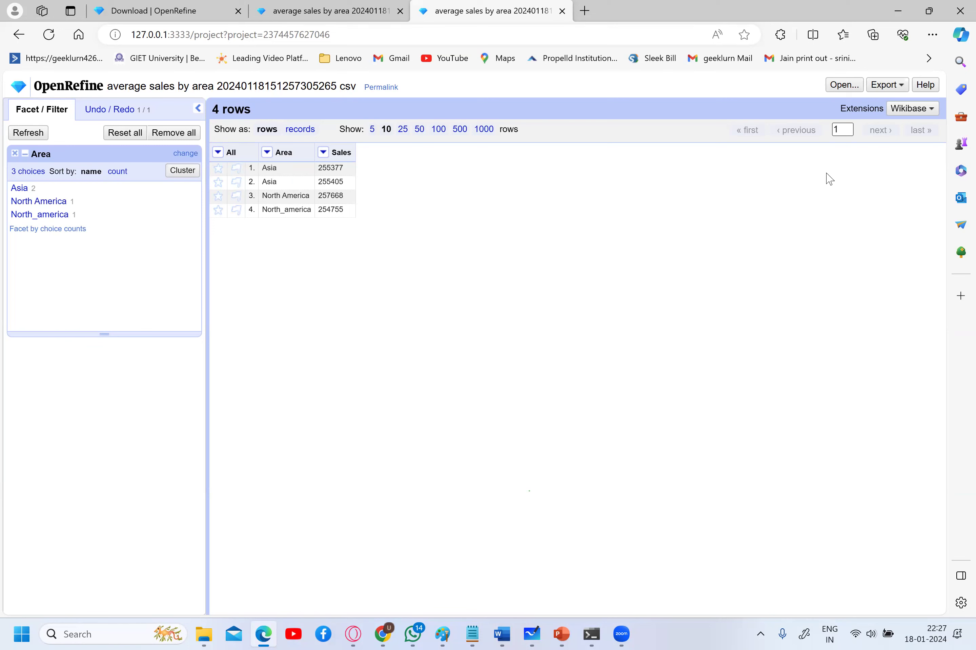
- Download the area sales project as Excel .xls, open it in Excel and check the Asia value in A3
click(889, 88)
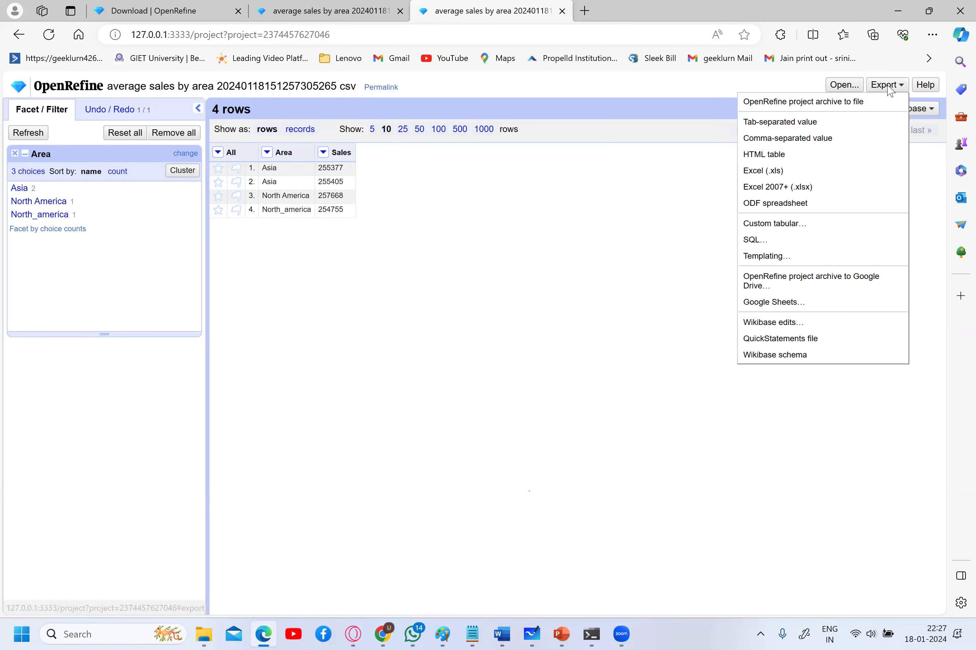
click(811, 173)
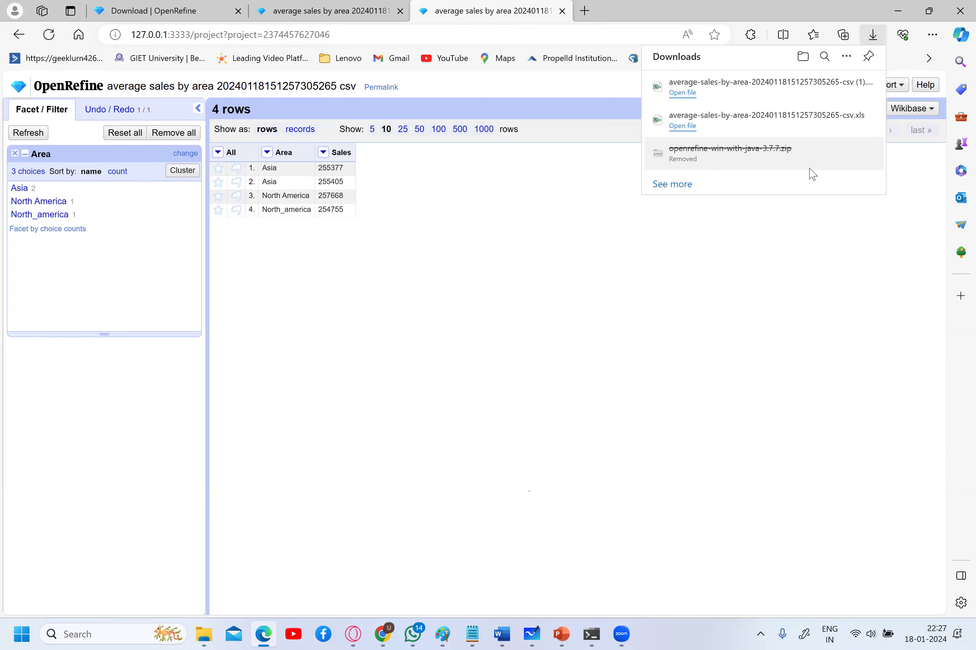
click(690, 94)
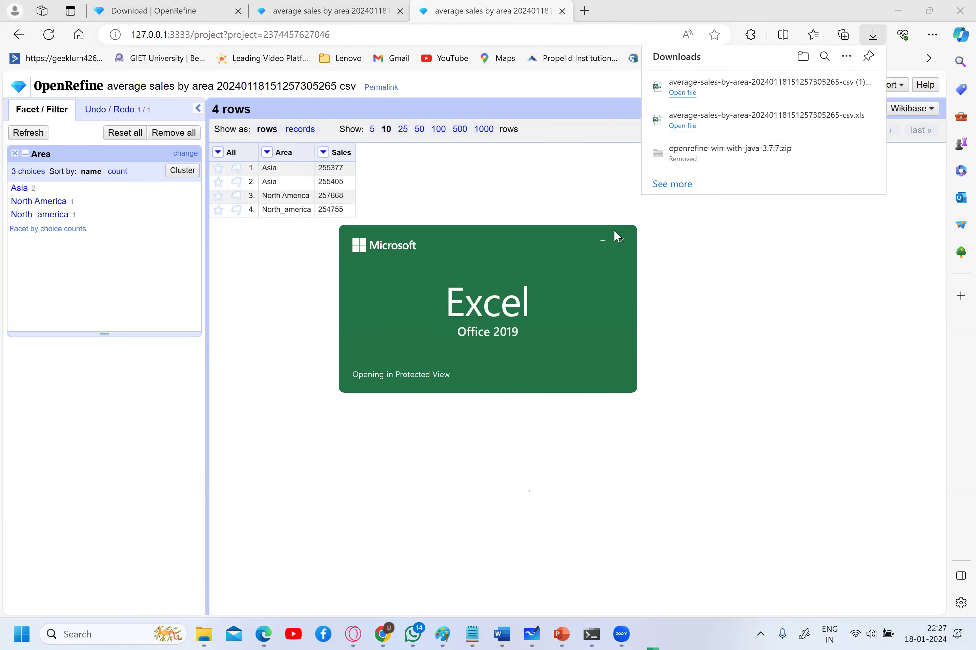
click(43, 158)
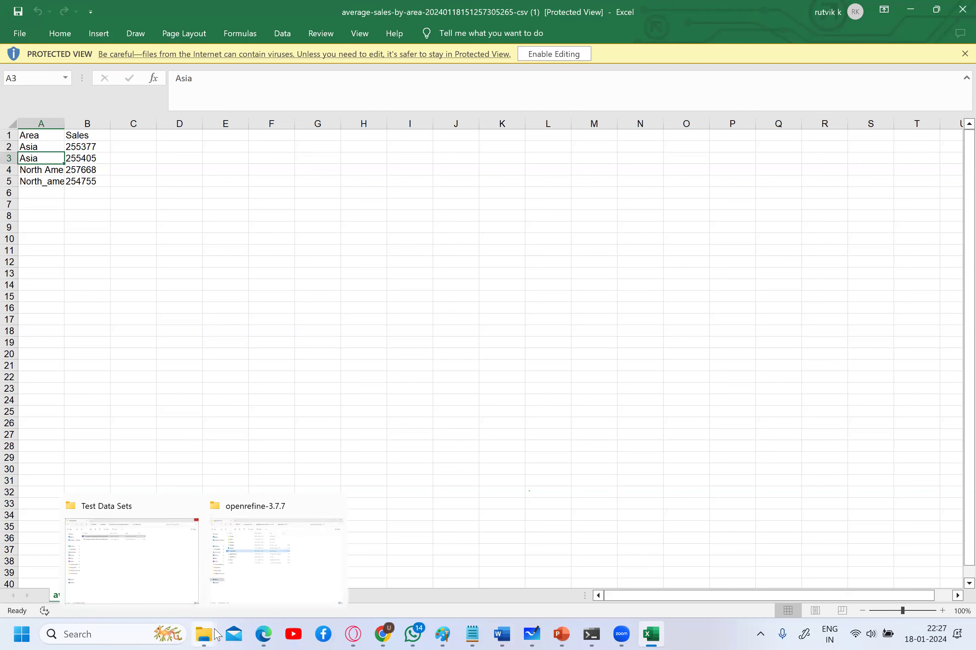
- Open the original average_sales_by_area file, select its lowercase asia row 3, then return to OpenRefine
click(168, 561)
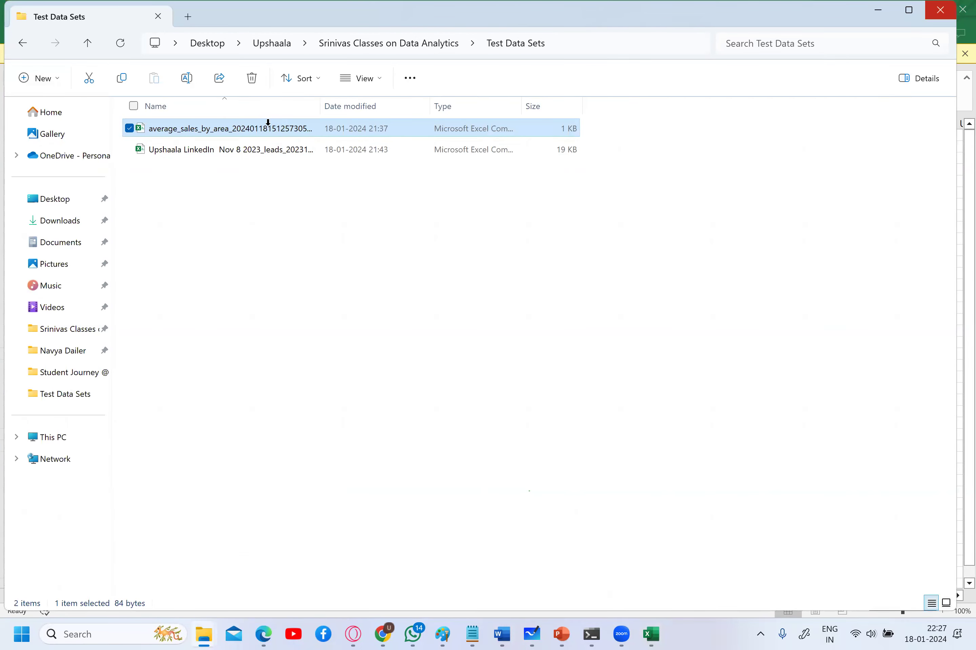
double_click(270, 128)
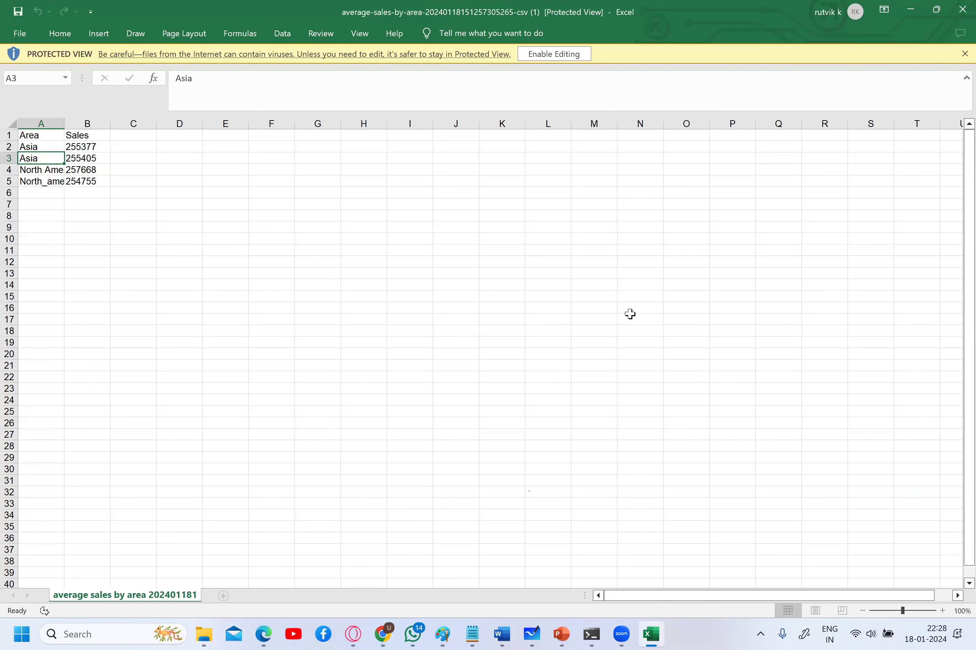
click(649, 634)
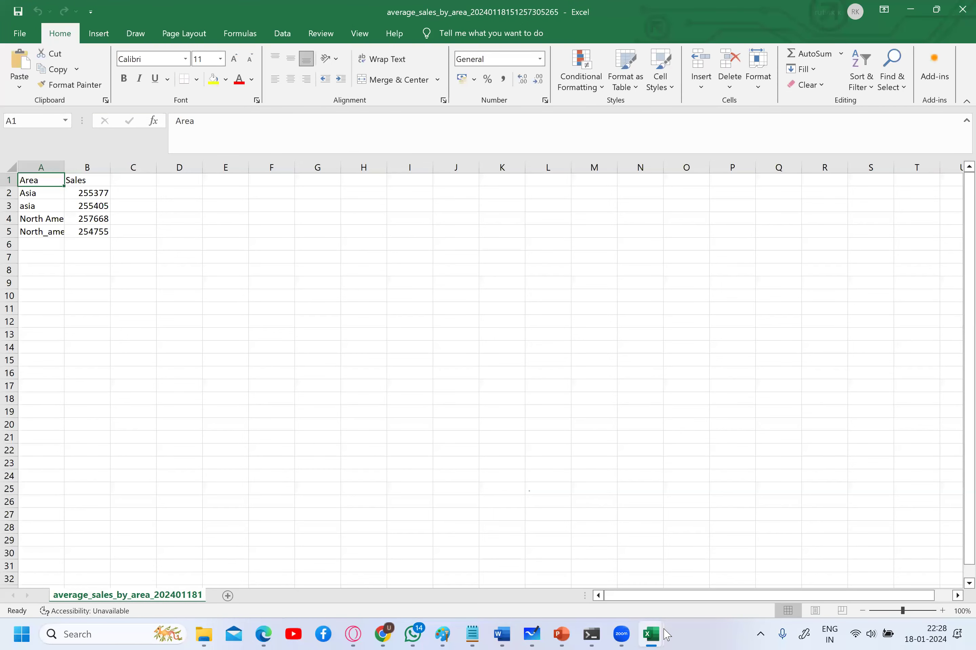
click(39, 206)
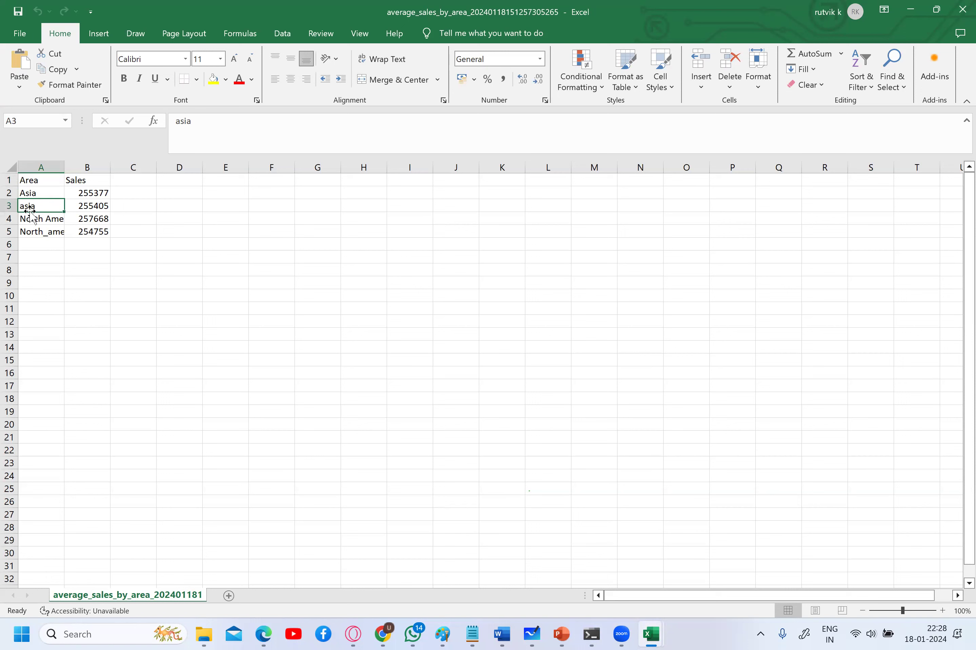
click(9, 204)
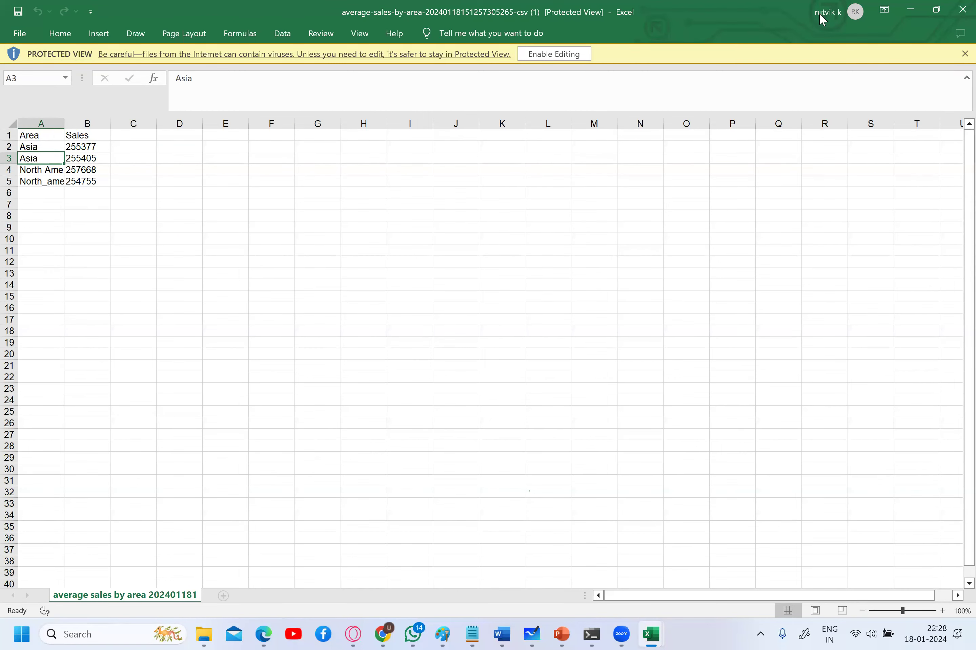
click(914, 11)
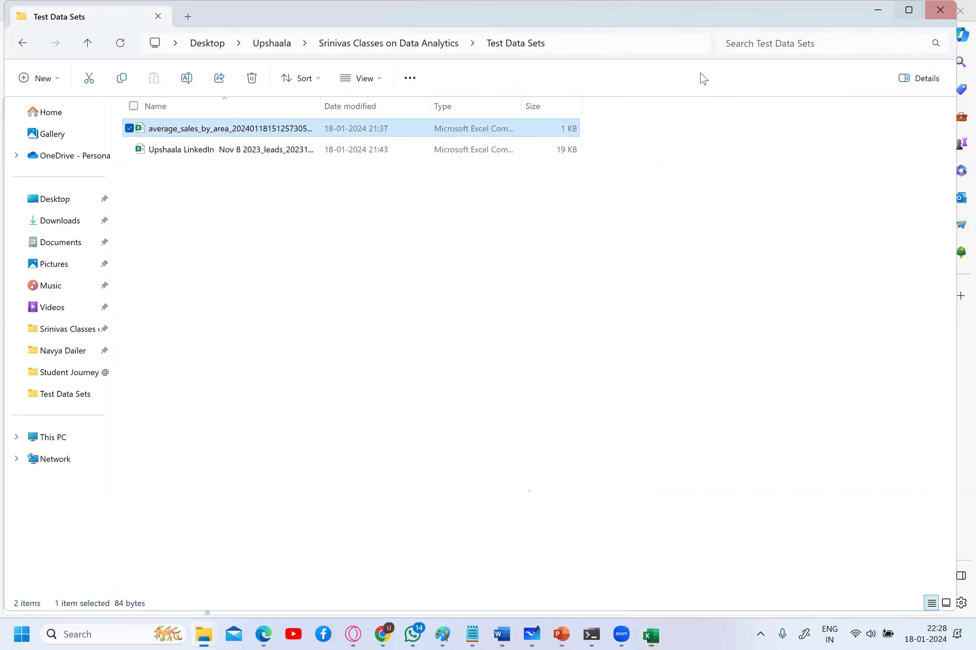
click(886, 15)
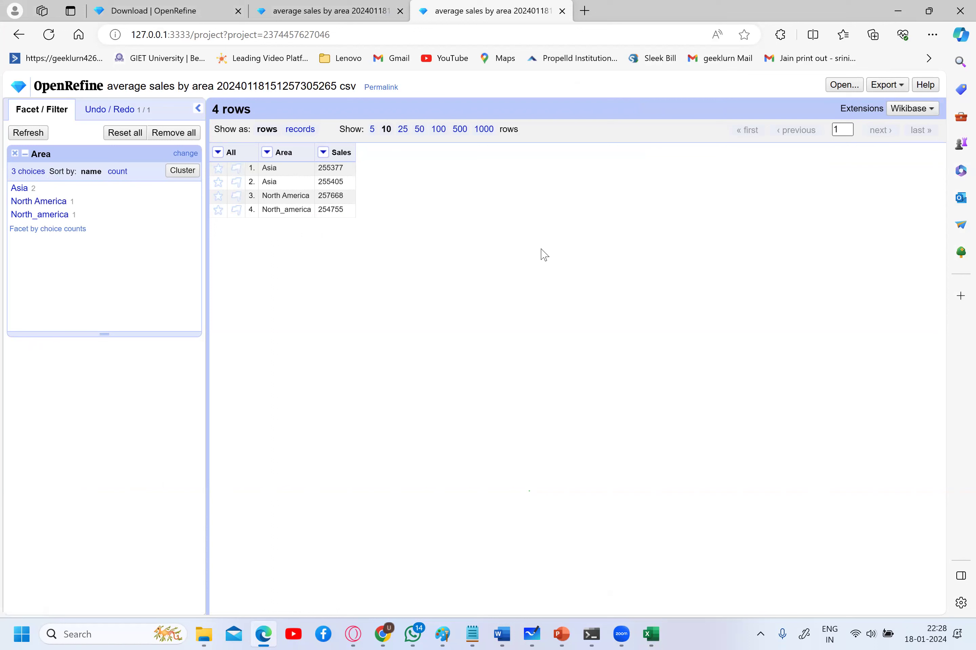
- Start a new OpenRefine project and choose the Upshaala LinkedIn leads CSV as the upload file
click(853, 88)
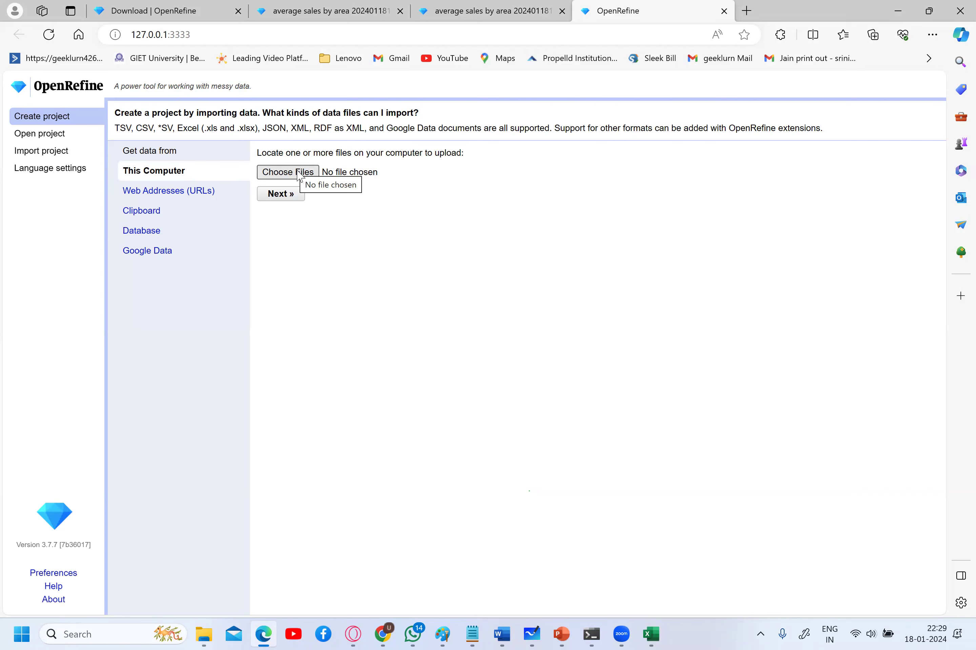
click(300, 176)
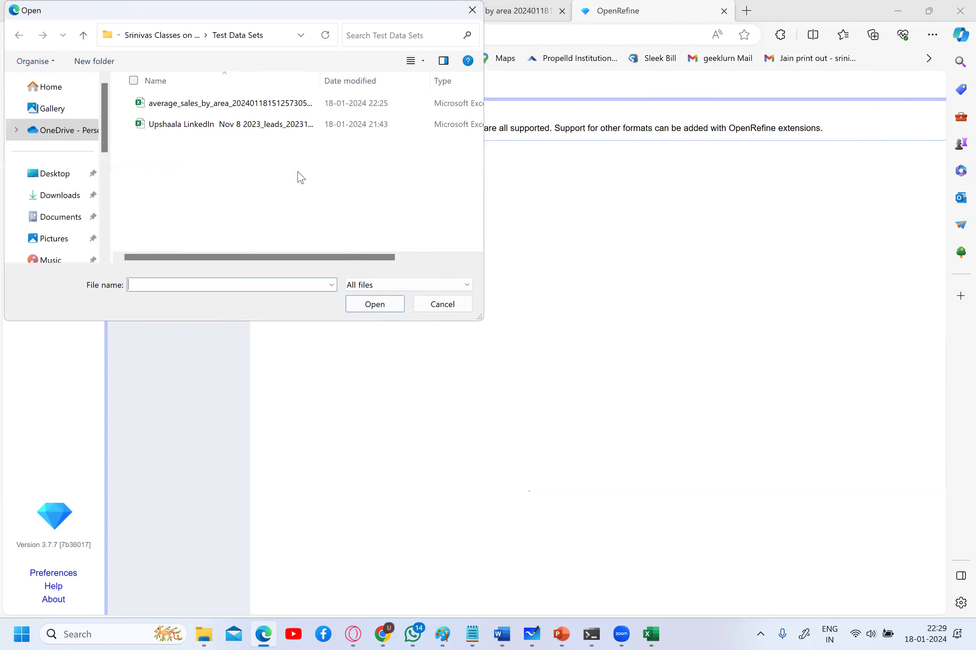
double_click(265, 124)
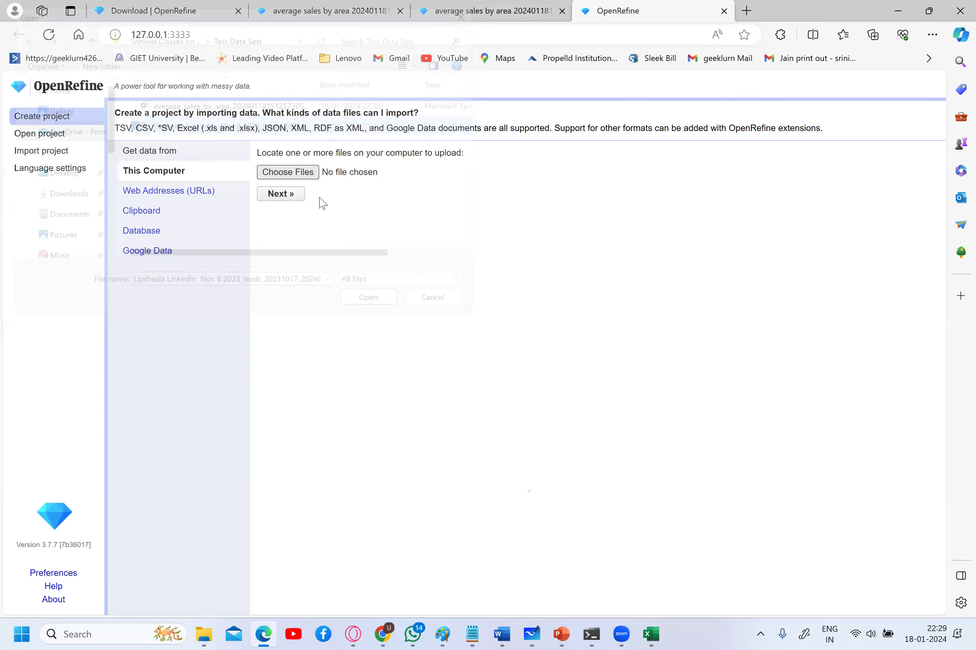
- Upload the LinkedIn leads CSV and scroll through its parsing preview
click(290, 199)
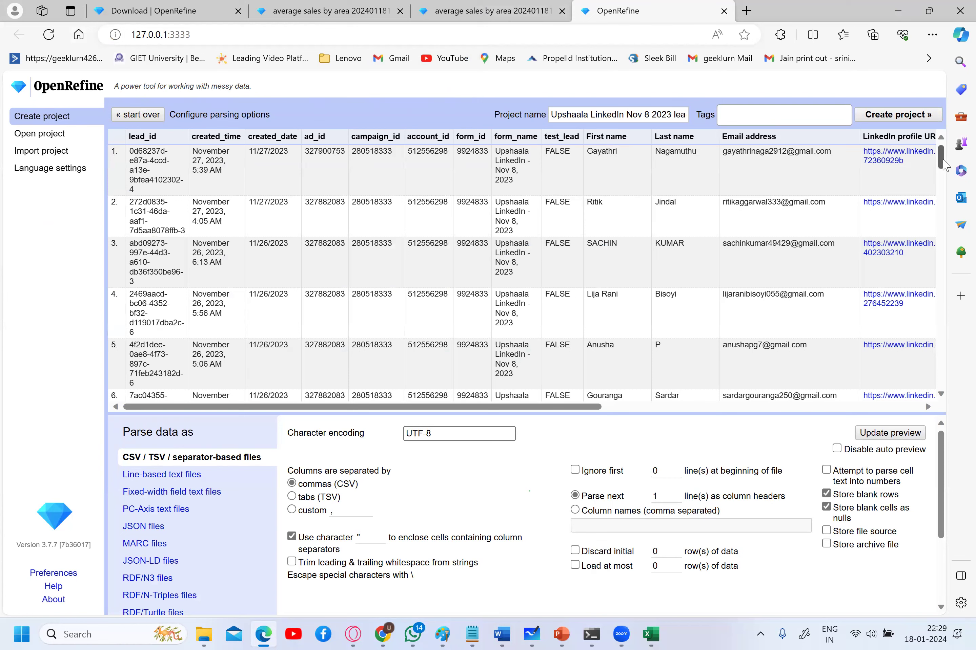
scroll(943, 164, down, 8)
scroll(944, 237, down, 15)
scroll(586, 199, up, 20)
drag(941, 164, 939, 191)
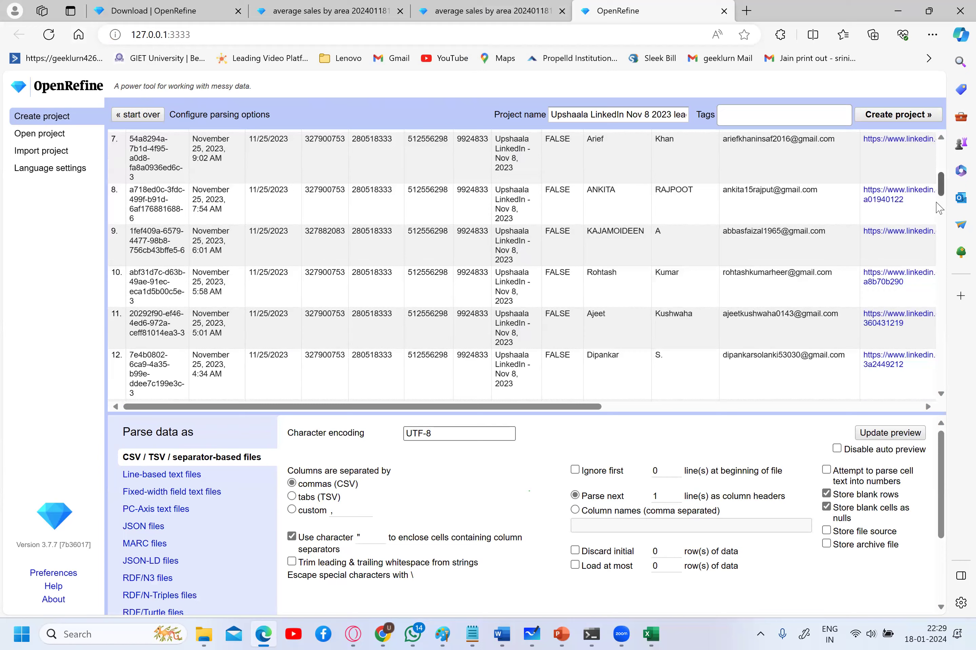
scroll(547, 161, down, 2)
scroll(550, 166, down, 3)
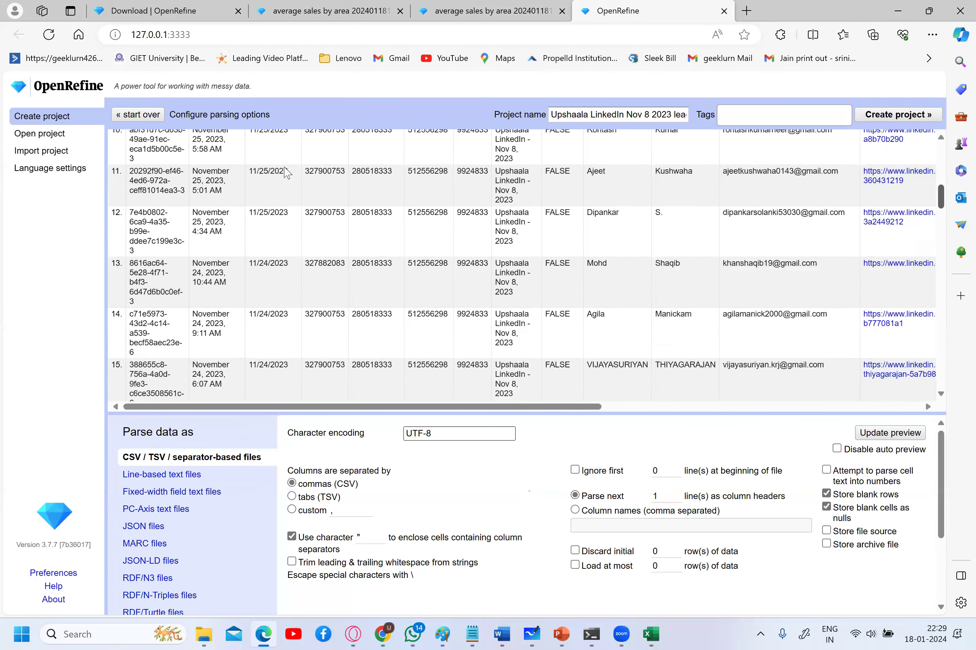
scroll(141, 162, up, 8)
scroll(236, 147, up, 2)
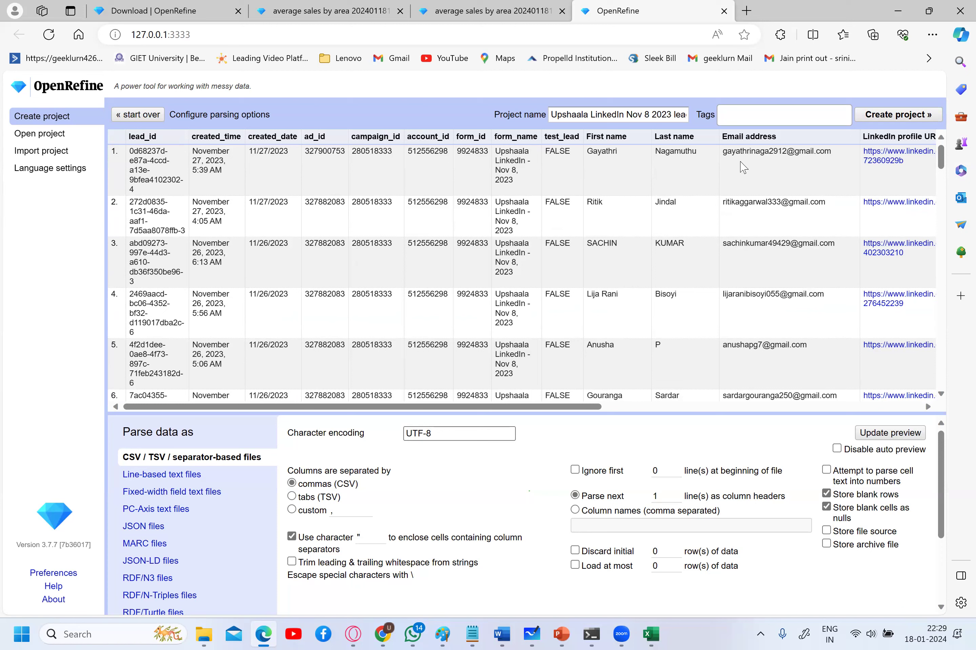
- Finish reviewing the preview and create the 59-row leads project
drag(581, 407, 907, 377)
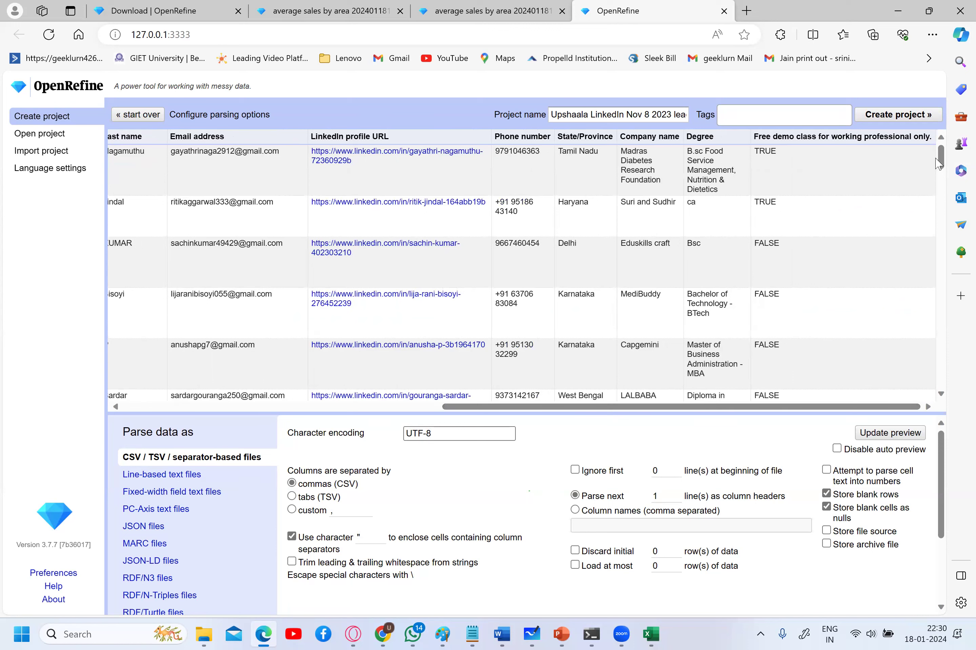
drag(942, 159, 943, 159)
drag(942, 157, 943, 156)
click(908, 119)
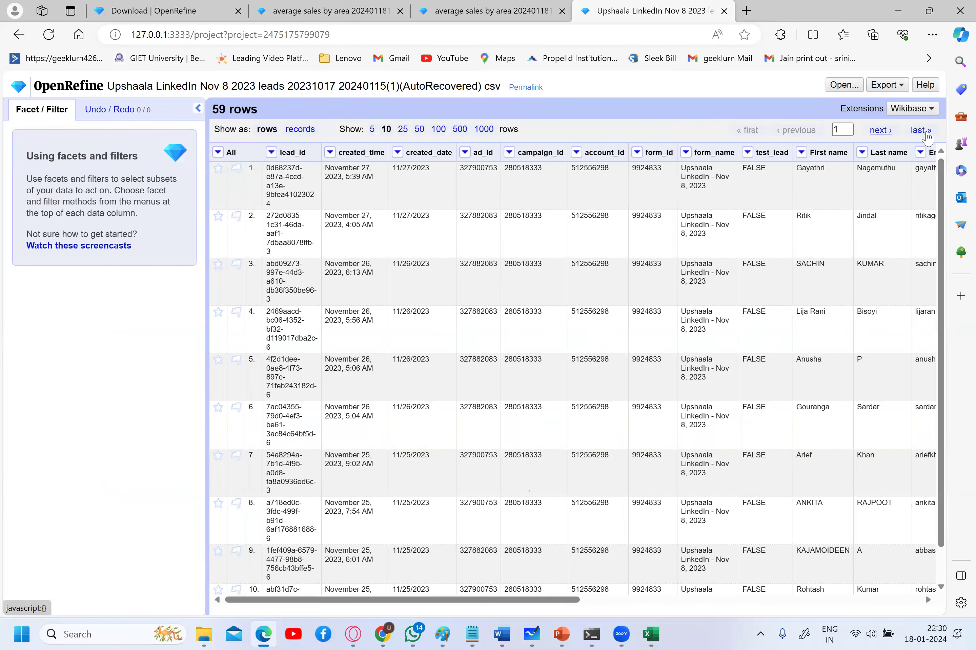
- Scroll right to the Degree and free-demo columns and bring up the Degree column's Facet submenu
scroll(834, 187, right, 6)
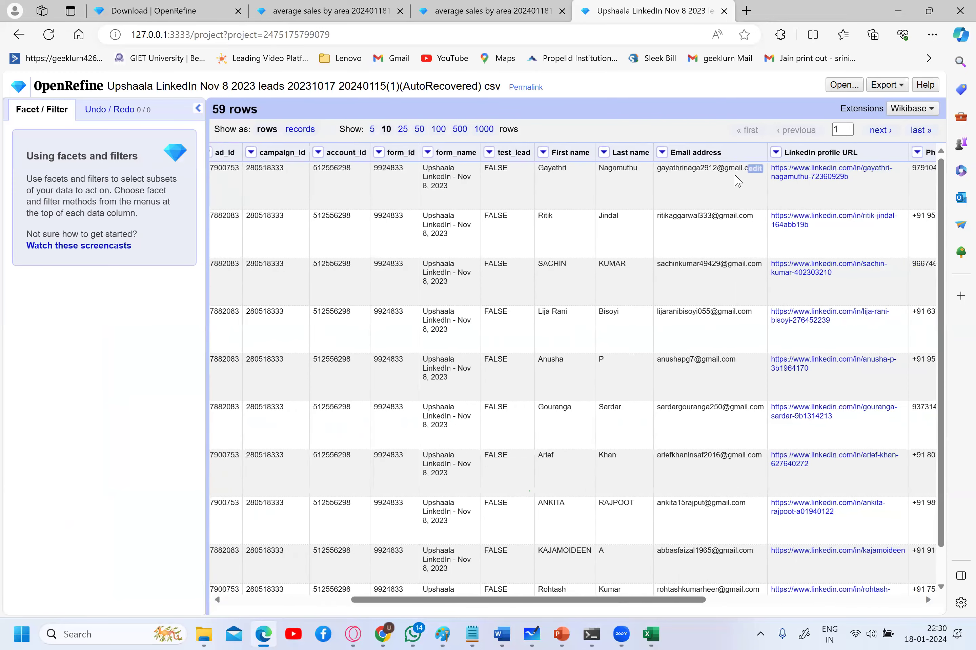
scroll(738, 181, right, 2)
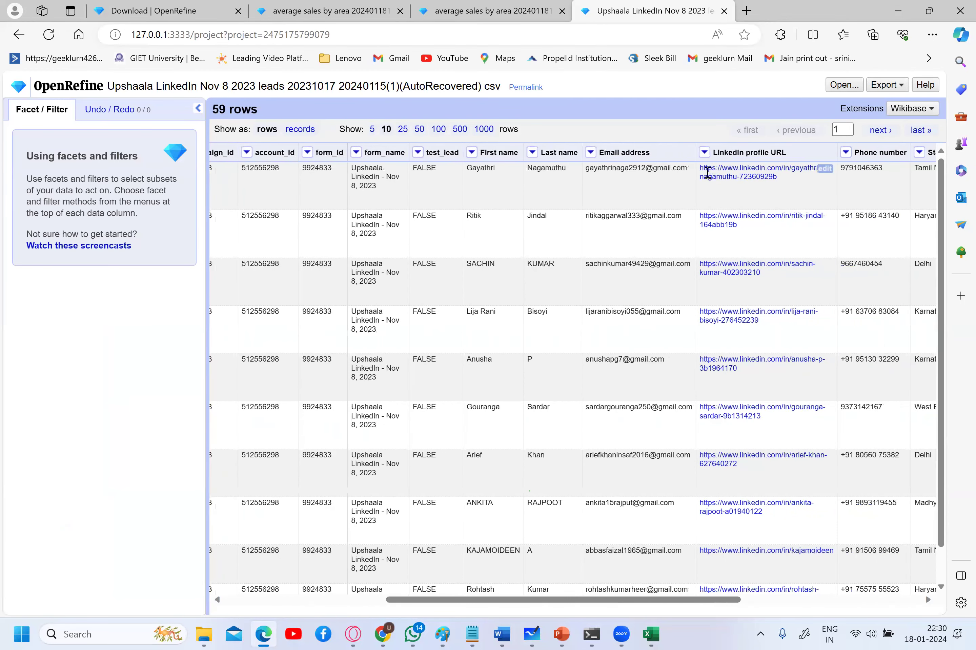
scroll(710, 277, right, 9)
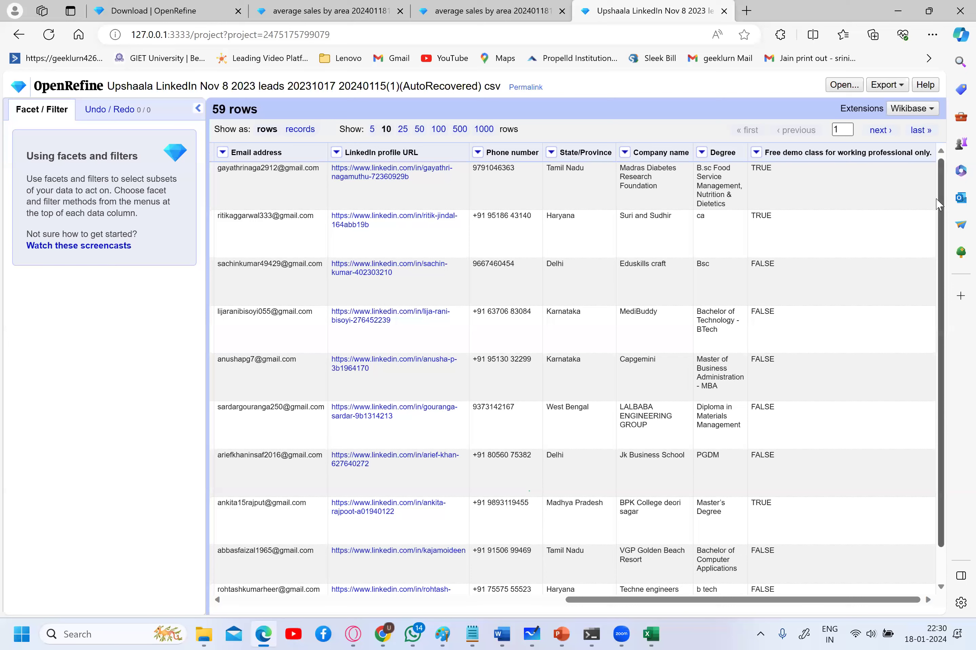
drag(937, 205, 945, 272)
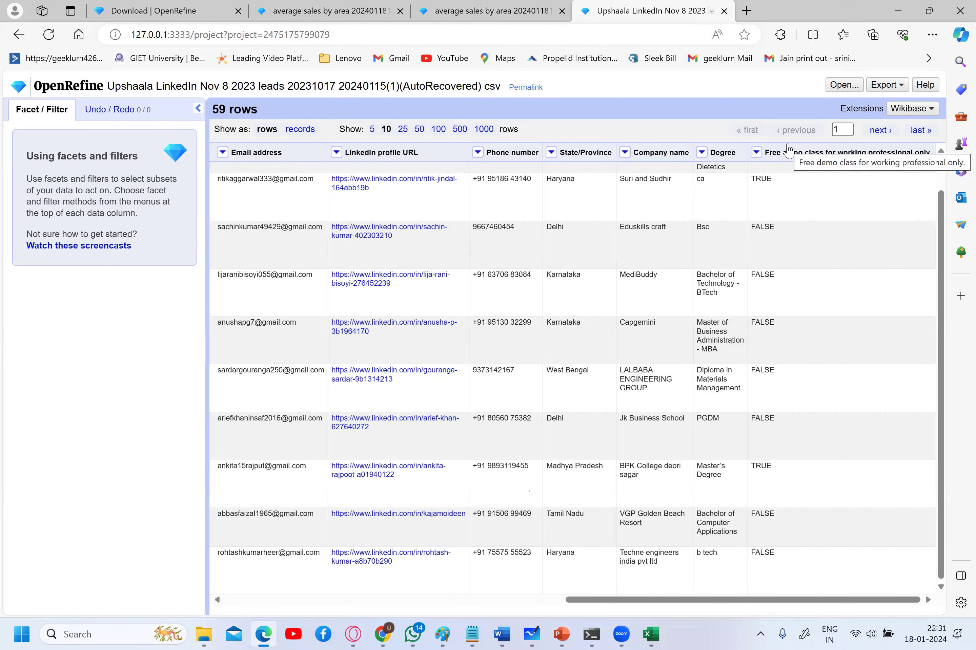
click(701, 152)
mouse_move(718, 167)
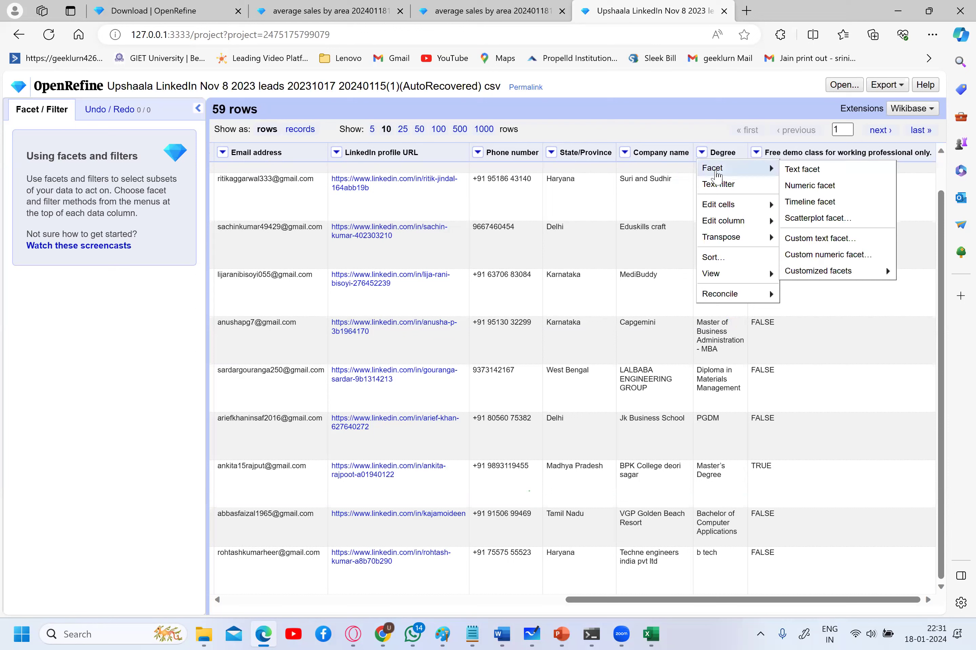
- Add a text facet on Degree and browse its 47 choices
click(802, 169)
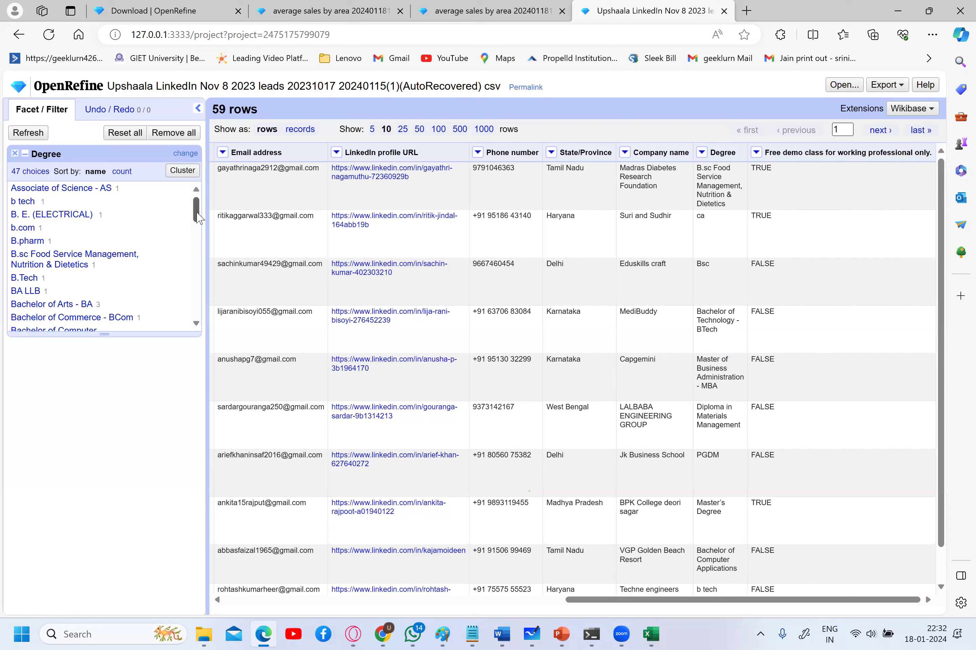
drag(197, 216, 197, 236)
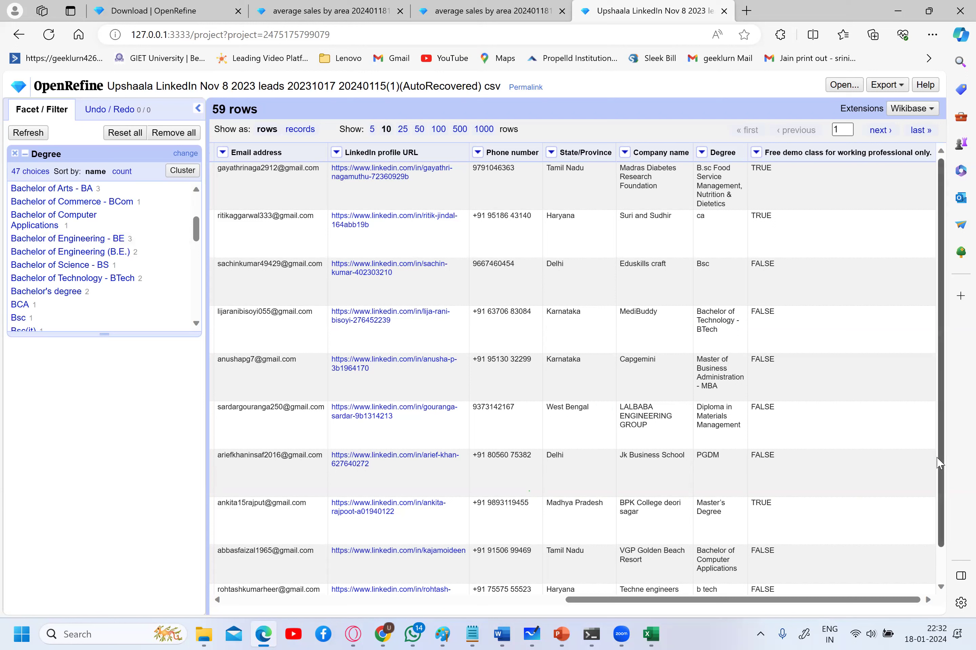
scroll(944, 517, down, 1)
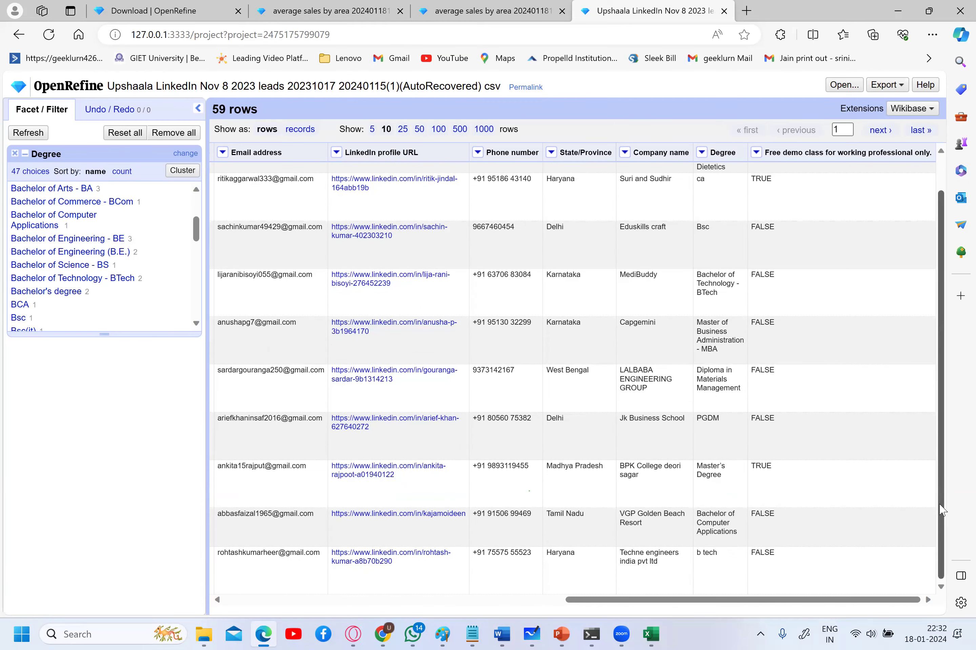
scroll(942, 461, up, 1)
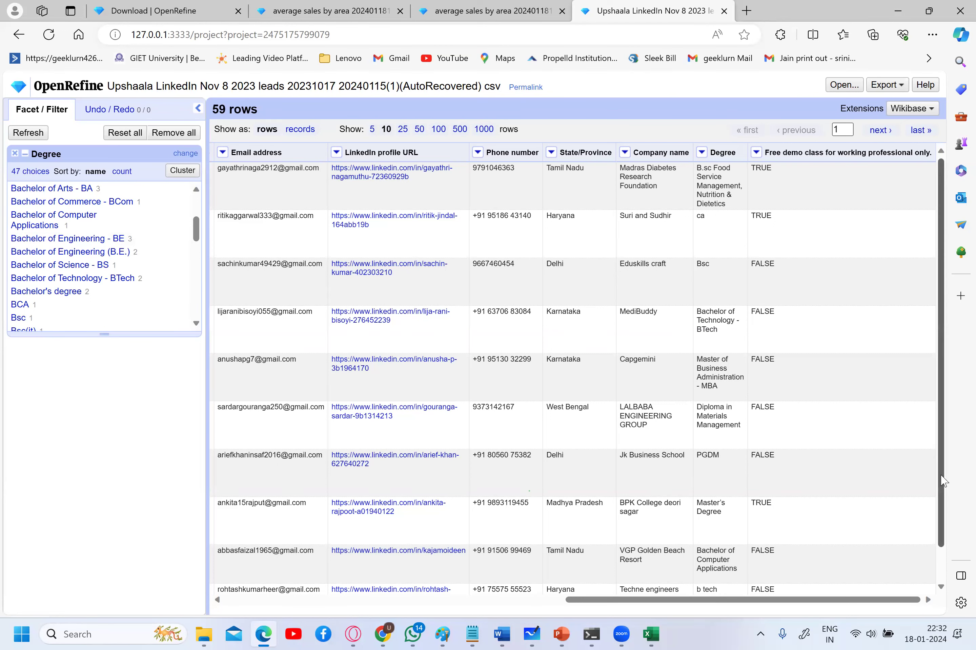
scroll(932, 541, down, 1)
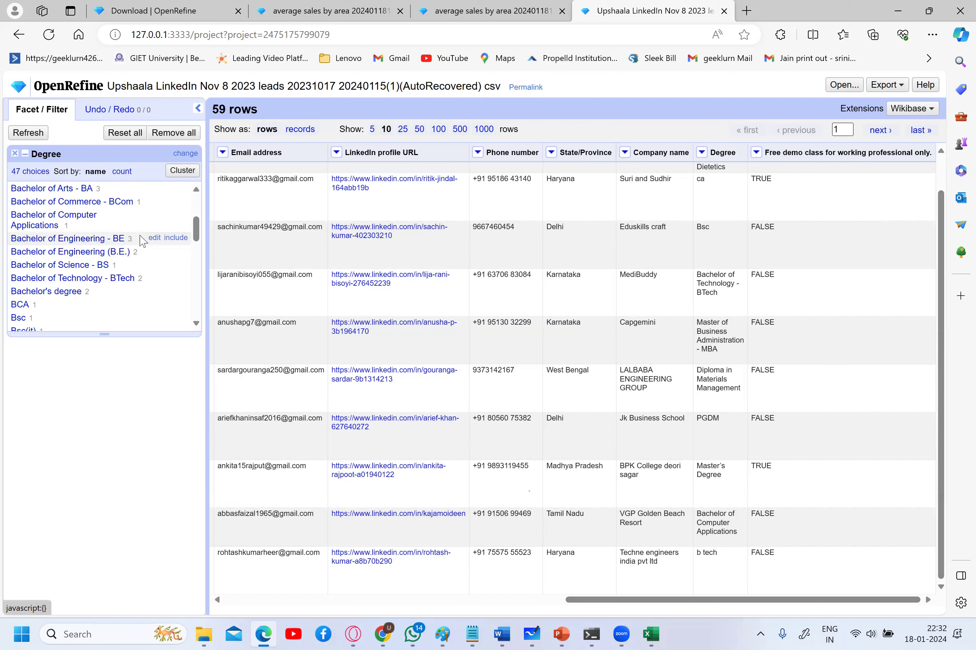
- Filter to Bachelor of Engineering - BE, then to Bachelor of Engineering (B.E.), and run clustering
click(105, 239)
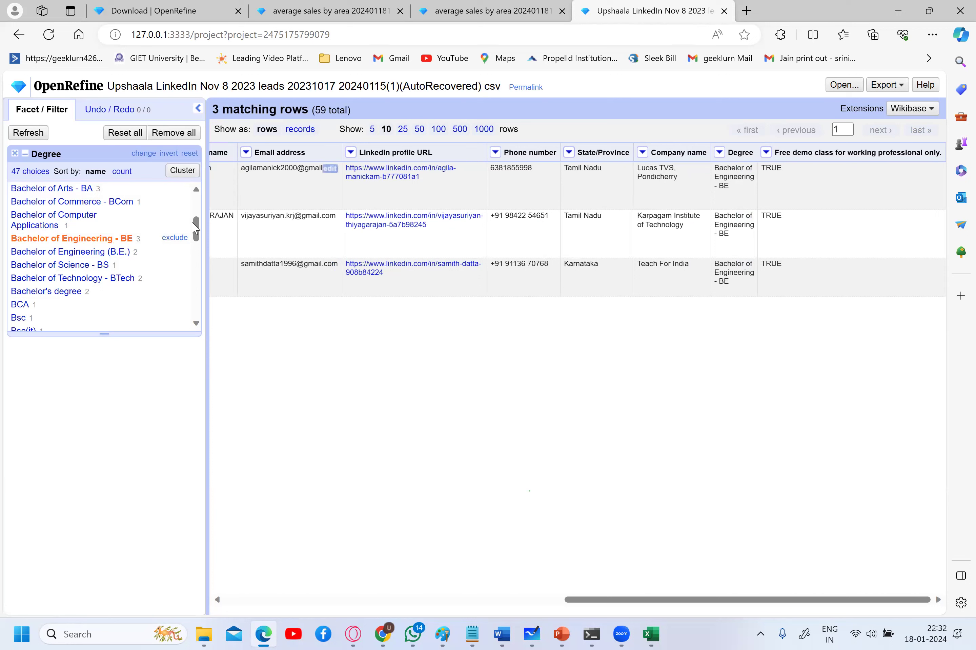
click(122, 252)
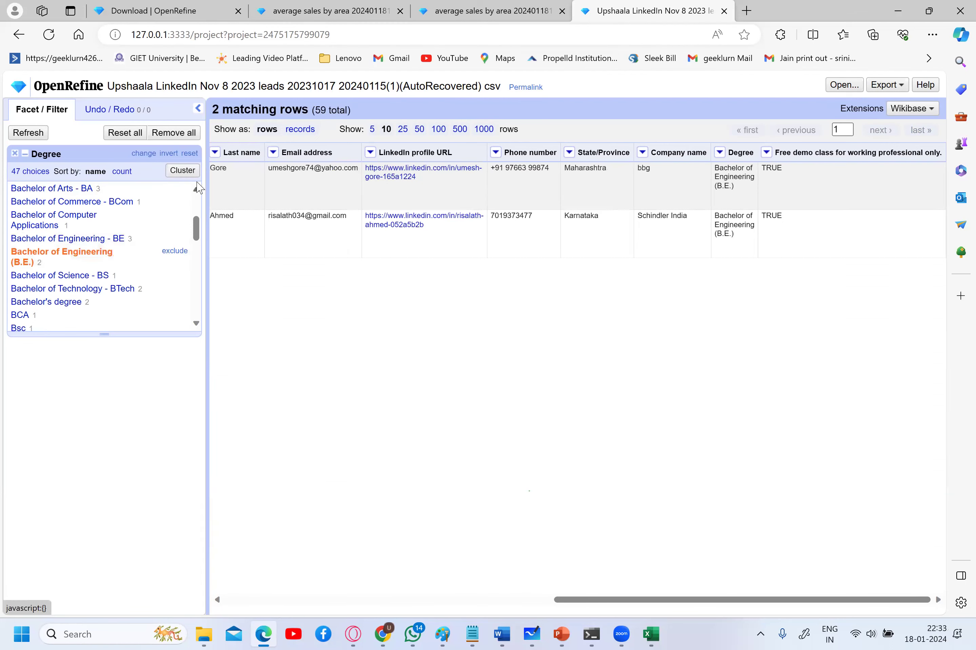
click(193, 170)
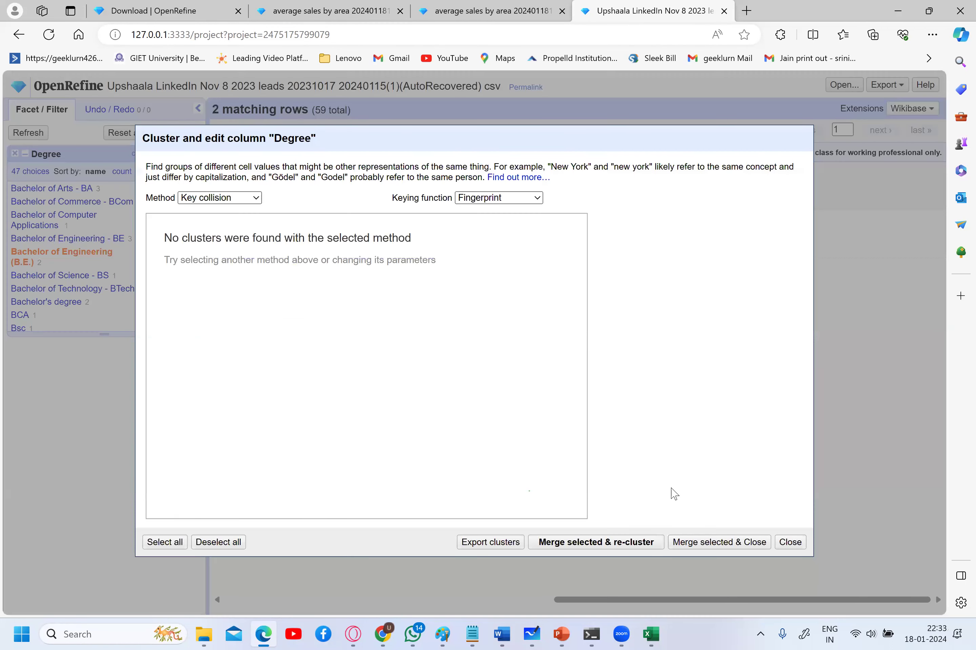
- Filter the leads to the 3 Bachelor of Arts - BA rows, with clustering again finding nothing
click(787, 547)
click(55, 188)
click(182, 170)
click(789, 543)
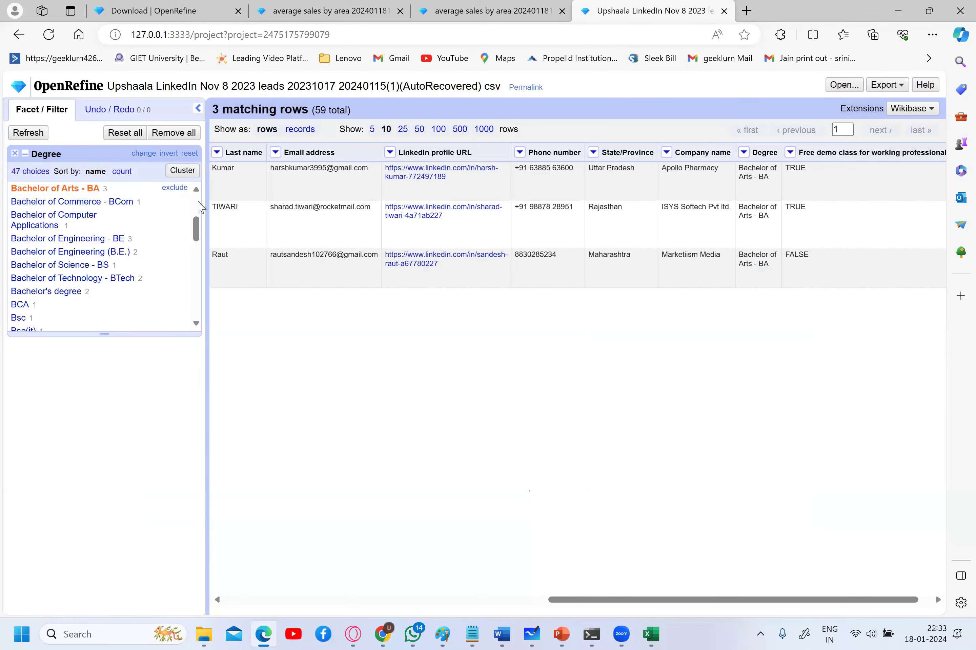
scroll(177, 206, up, 3)
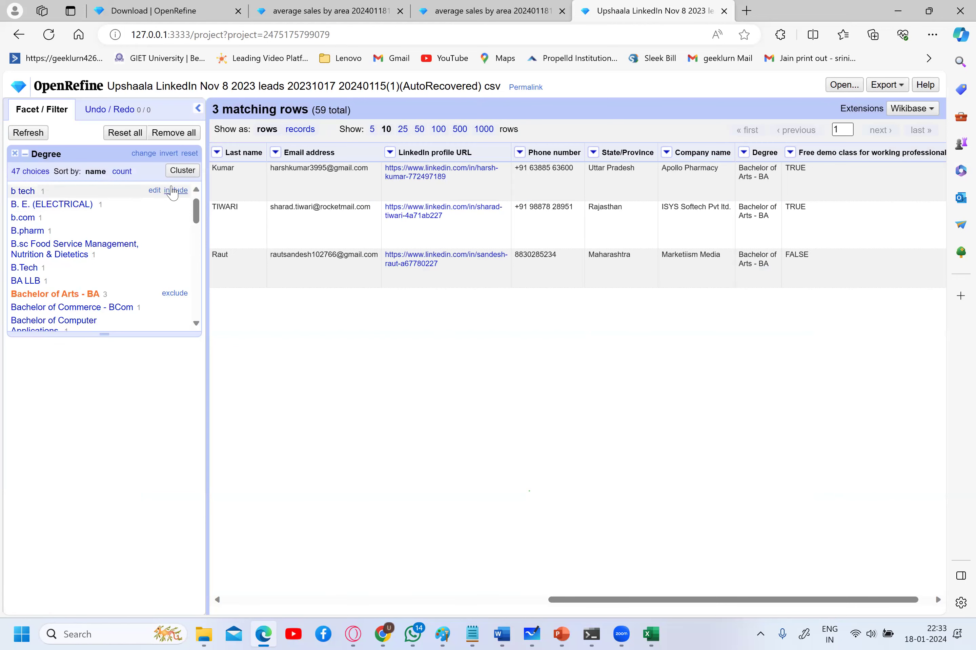
click(179, 172)
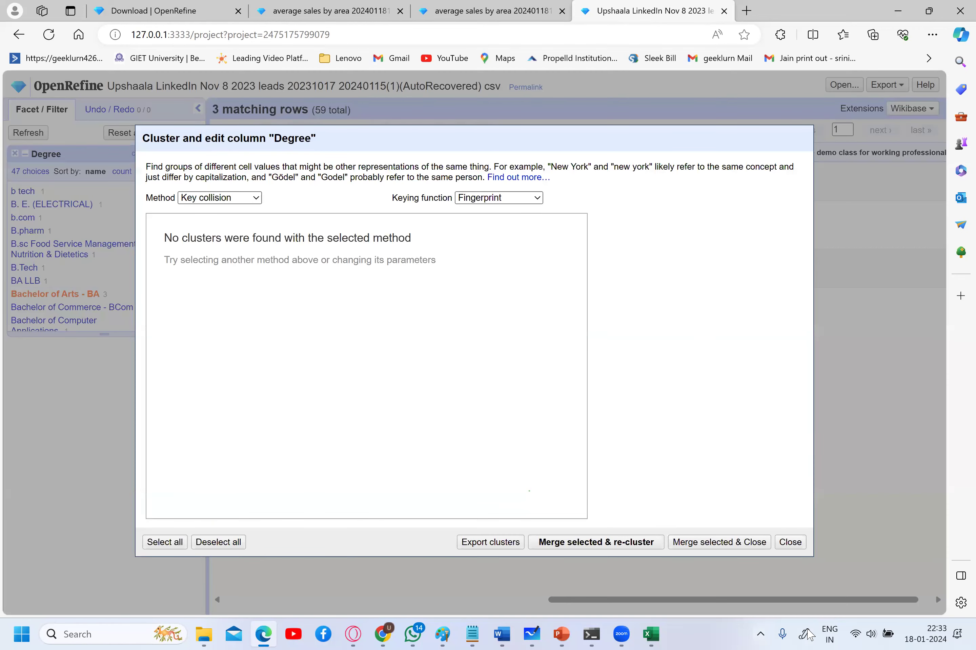
click(790, 542)
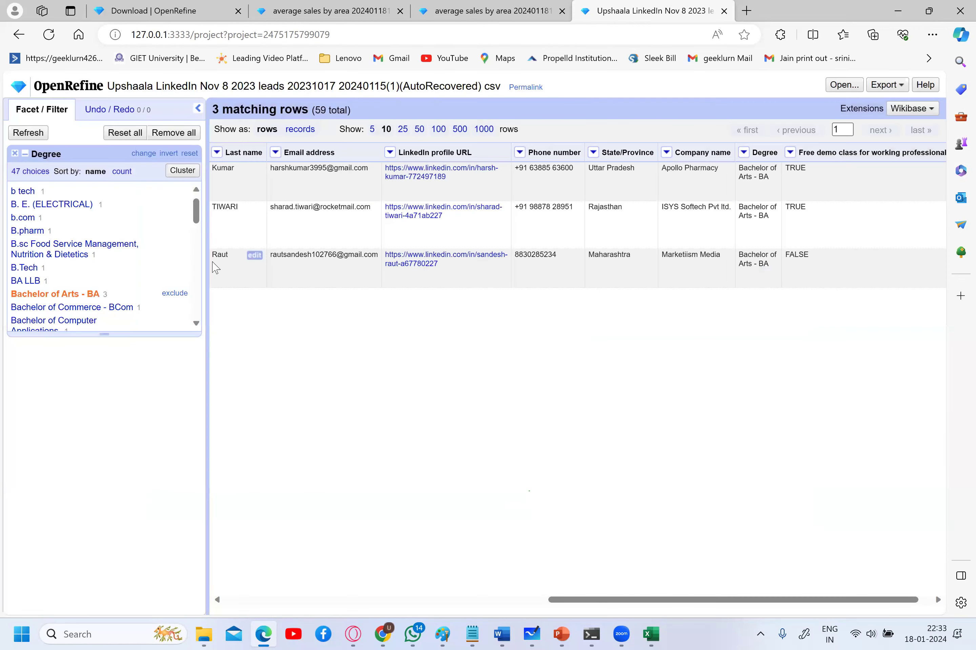
scroll(194, 252, down, 10)
- Filter to the b tech degree and confirm clustering finds no similar values
scroll(193, 191, up, 10)
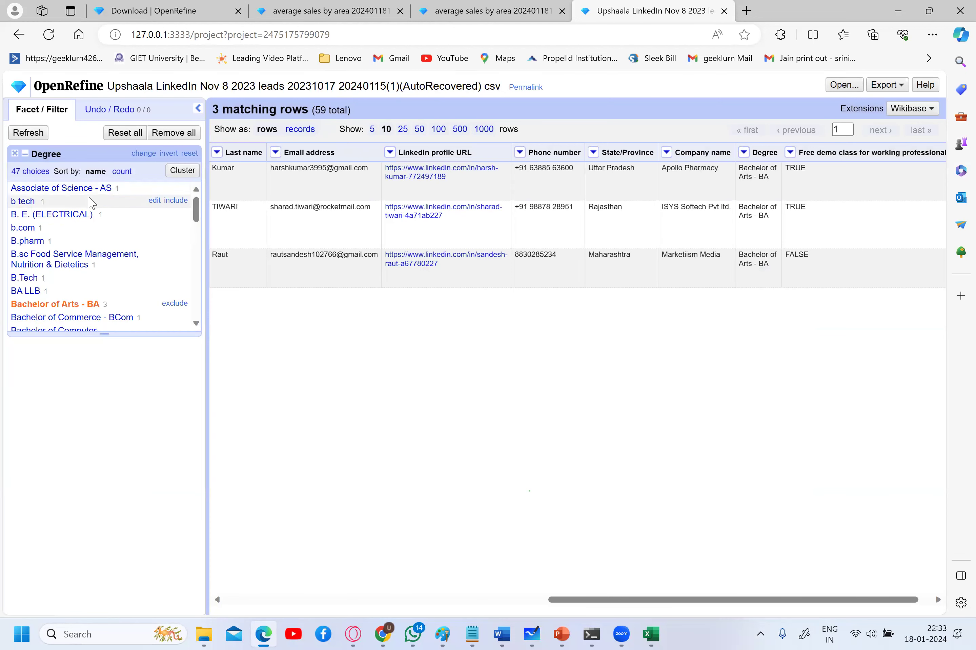
click(24, 202)
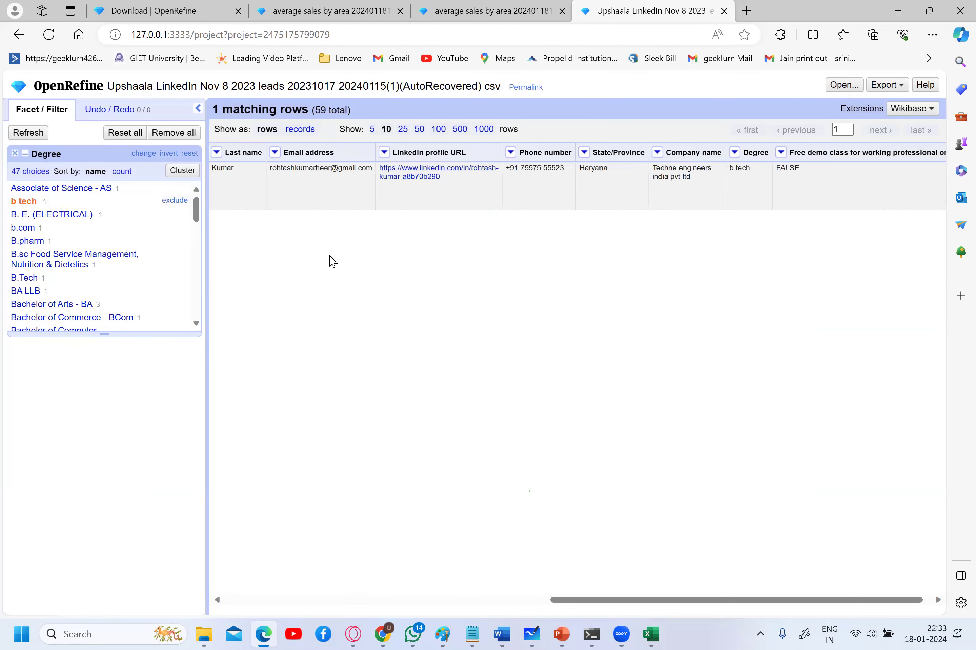
click(184, 170)
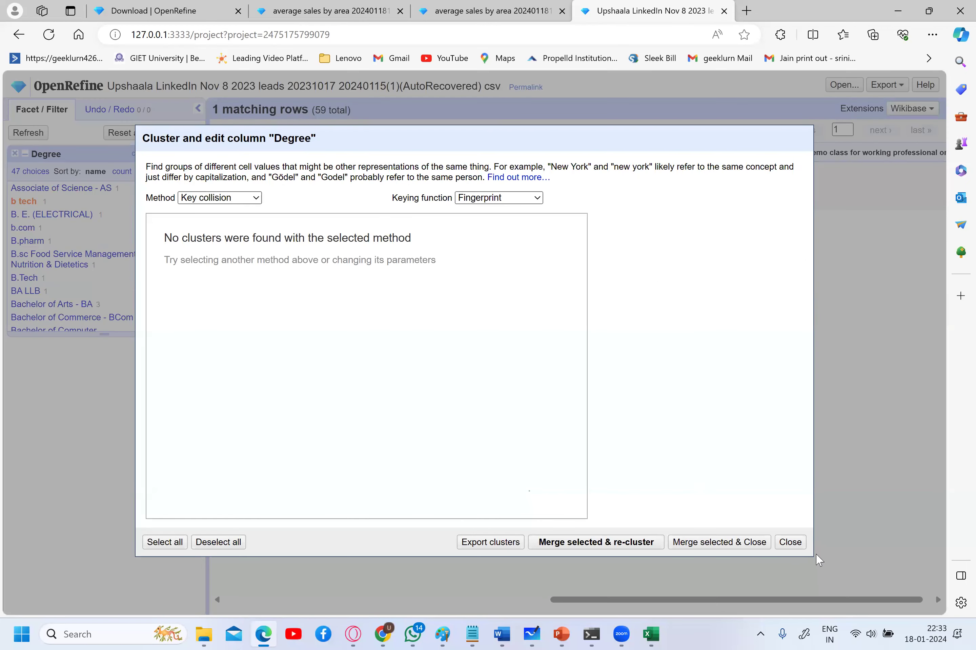
click(790, 542)
- Check the B.sc Food Service entry, then filter to the 3 Bachelor of Engineering - BE rows
click(63, 255)
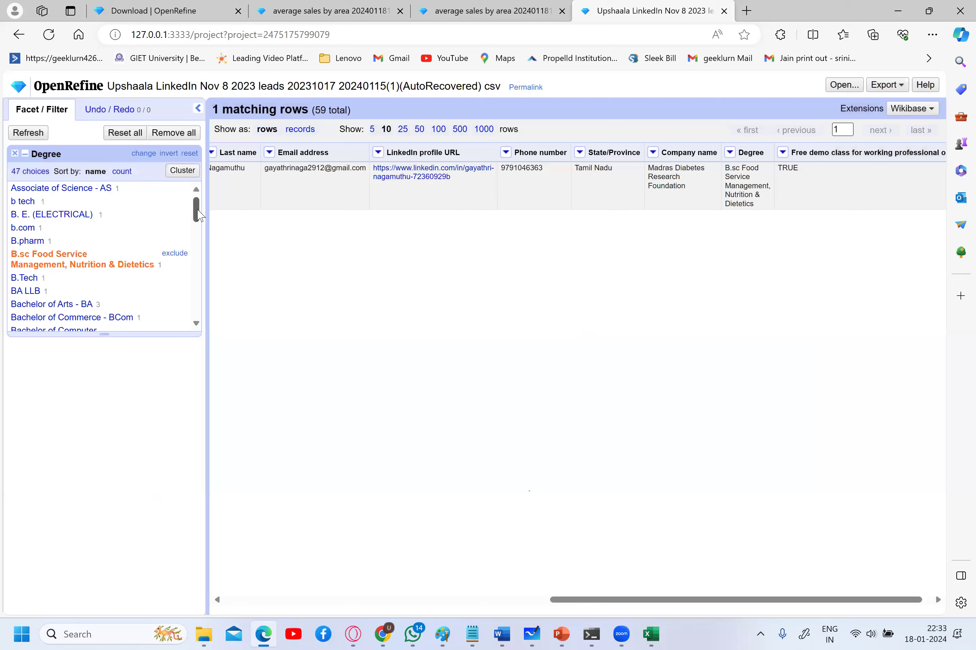
scroll(199, 243, down, 3)
scroll(199, 244, down, 8)
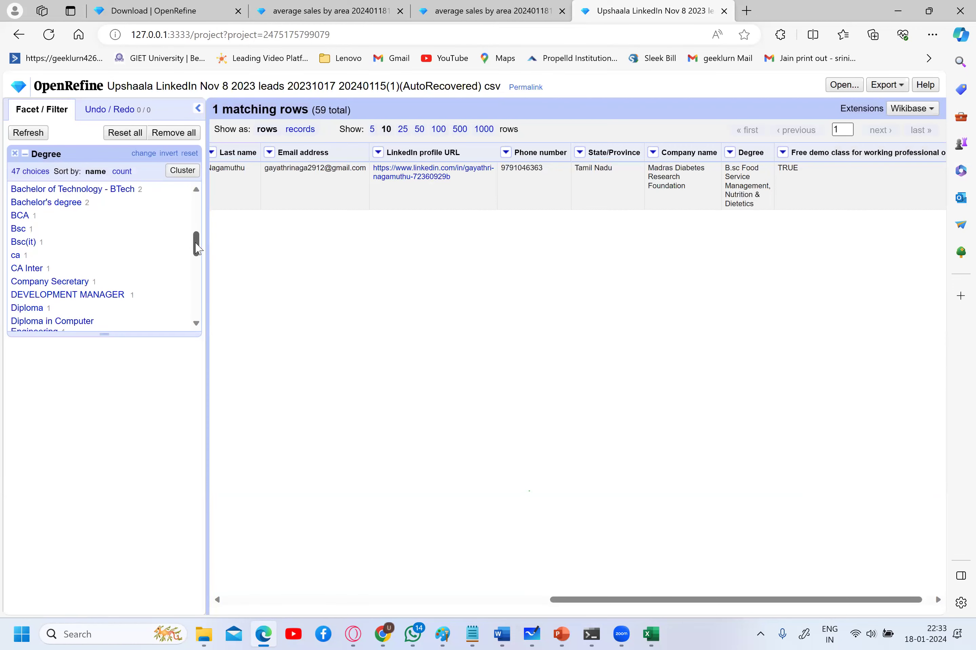
scroll(193, 282, down, 4)
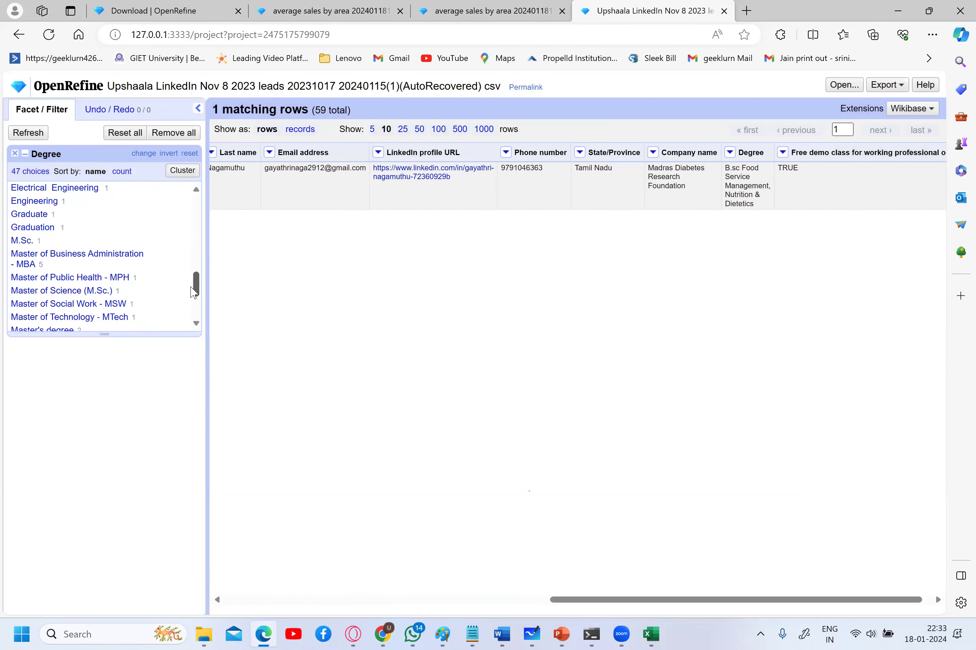
drag(195, 252, 194, 230)
click(121, 235)
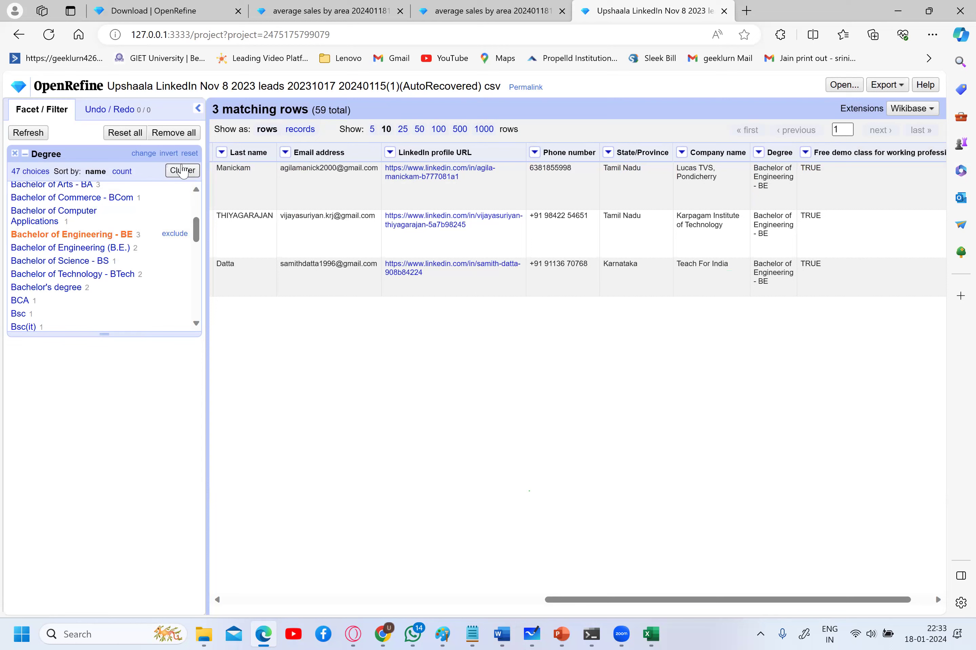
- Cluster Degree with Nearest neighbor and Levenshtein distance (after trying PPM), finding no clusters
click(178, 172)
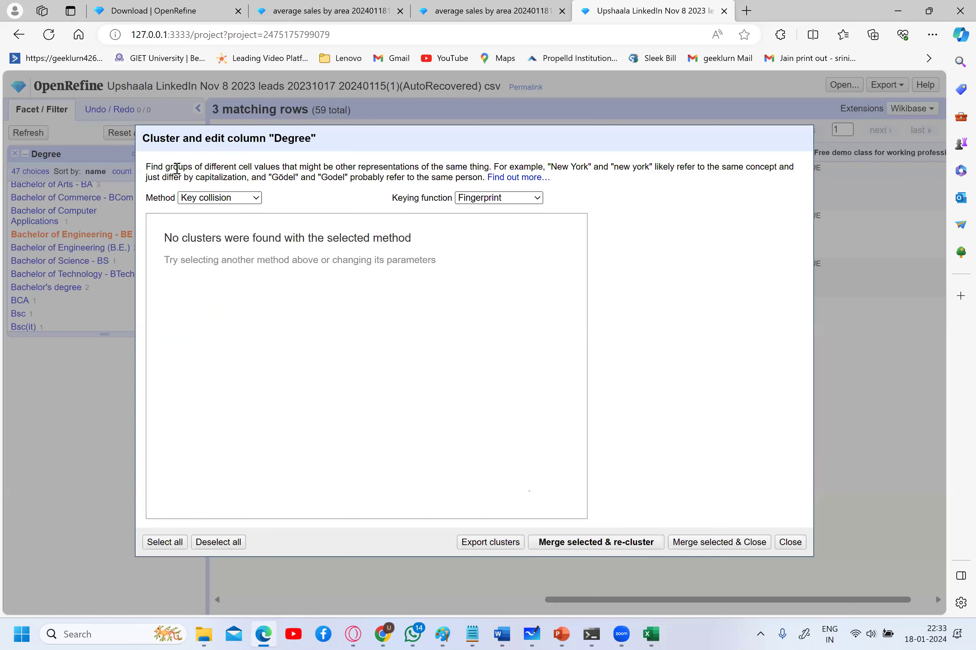
click(254, 198)
click(251, 224)
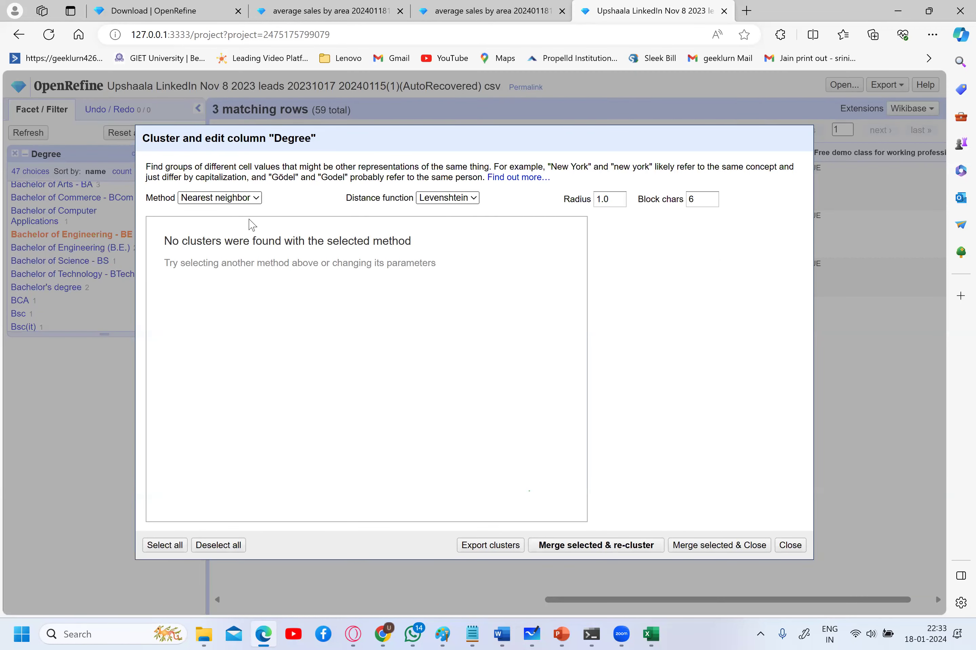
click(475, 199)
click(472, 224)
click(473, 201)
click(474, 204)
click(483, 197)
click(465, 214)
click(790, 545)
- Scroll the Degree facet and open OpenRefine's Create project page in a new tab
mouse_move(163, 306)
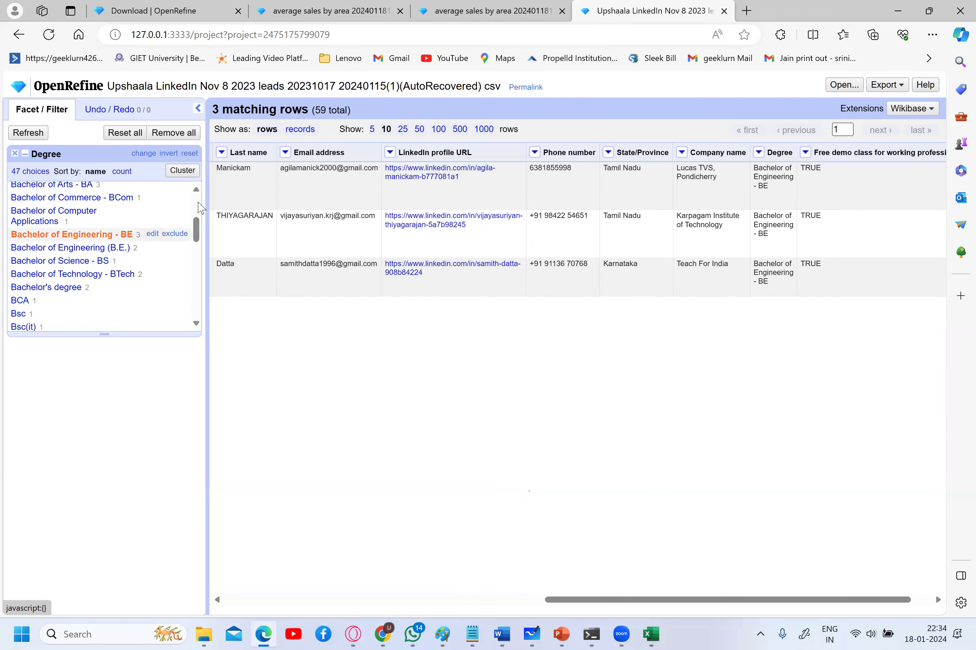
drag(195, 230, 188, 172)
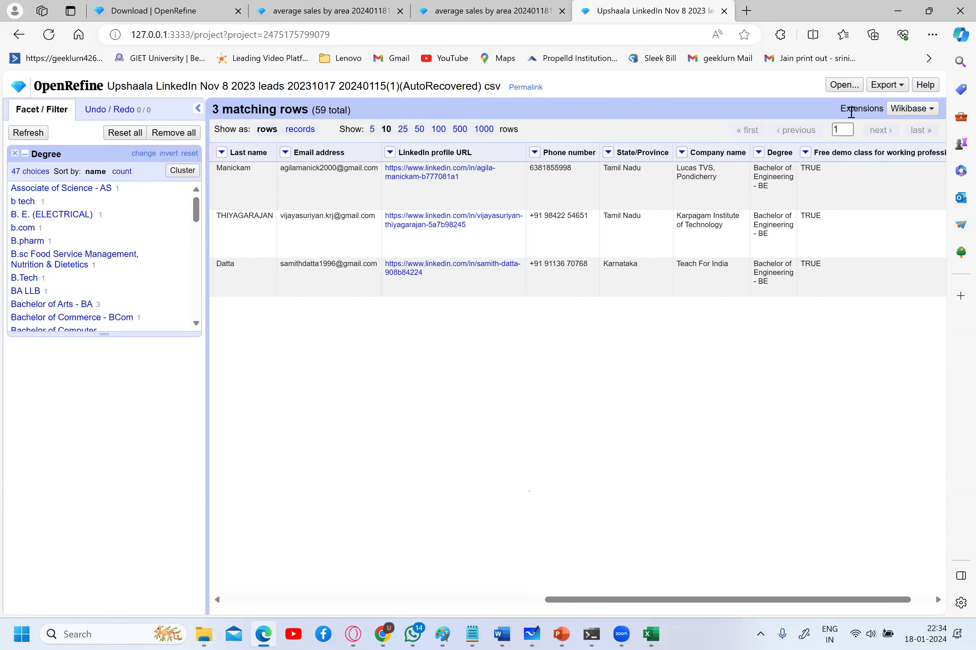
click(843, 85)
mouse_move(204, 634)
- Switch to the Test Data Sets window and open the Upshaala LinkedIn Nov 8 2023 leads CSV in Excel
click(204, 548)
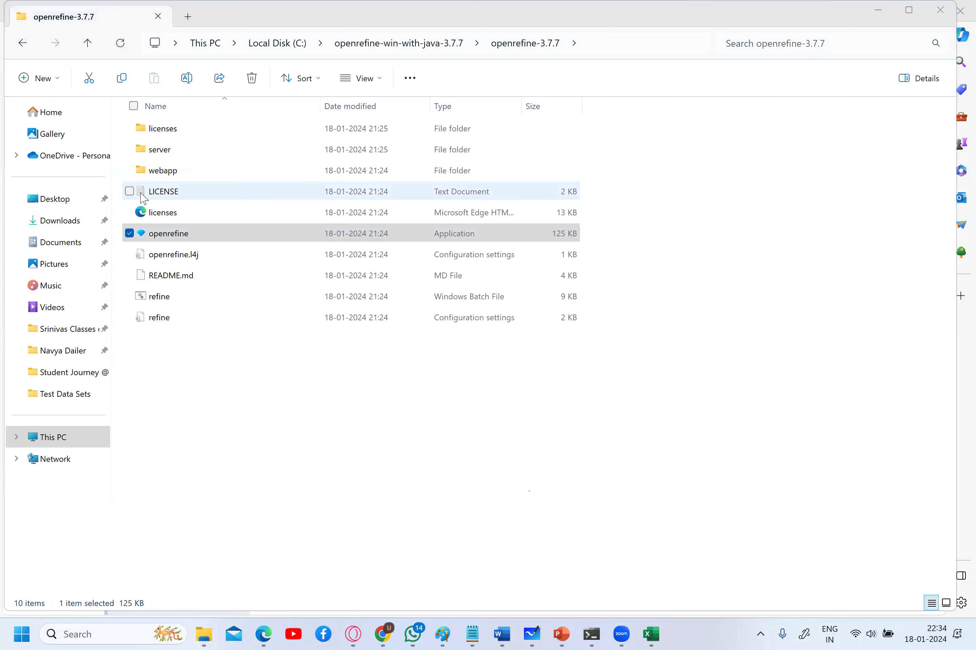
click(141, 555)
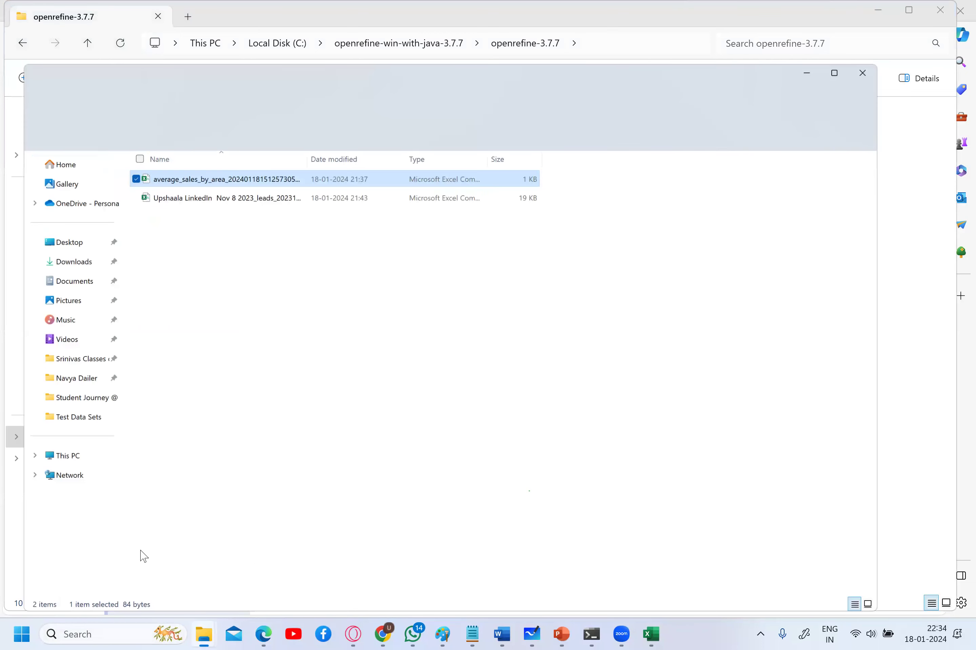
click(220, 151)
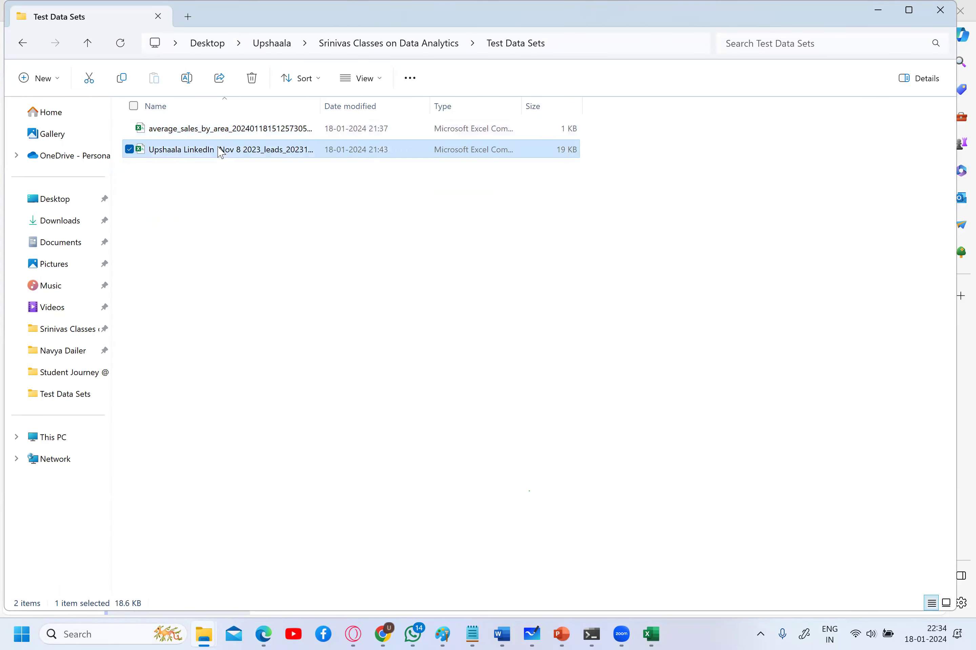
double_click(217, 149)
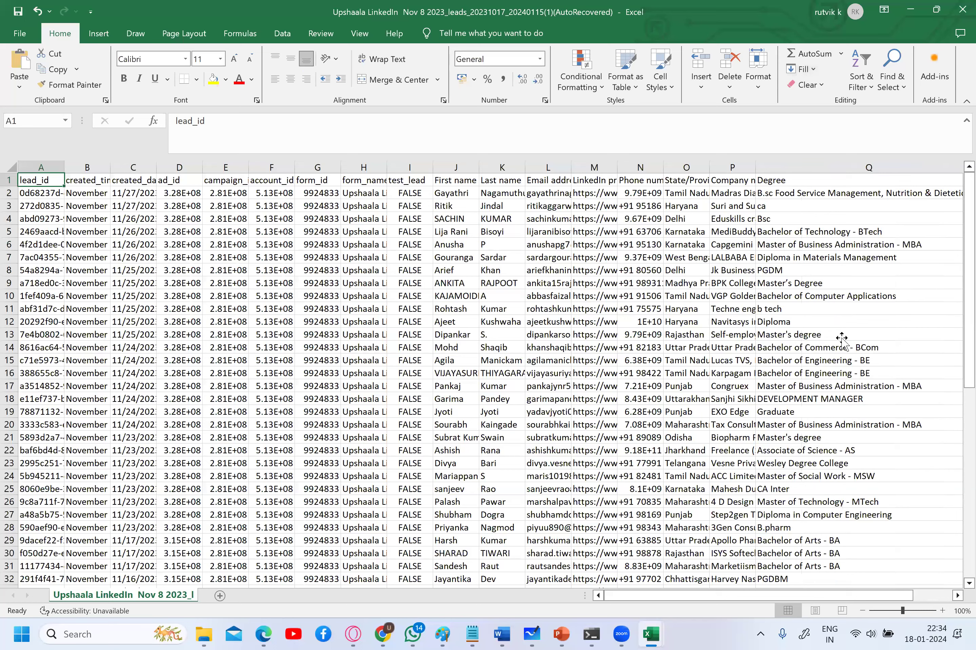
- Move along the header row to column R and autofit the Free demo class column
click(839, 336)
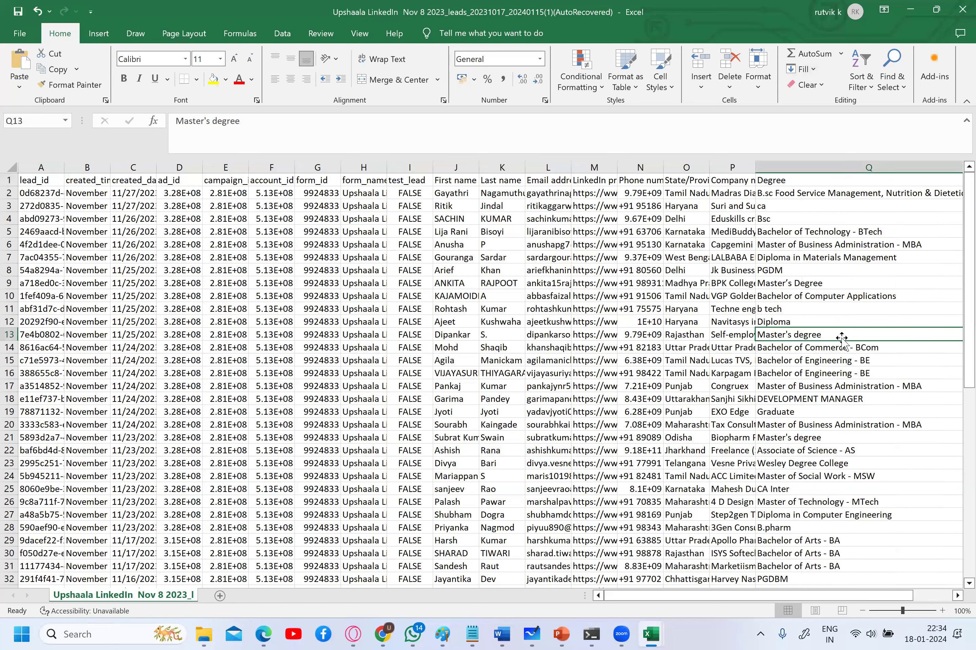
scroll(841, 338, right, 1)
scroll(841, 338, right, 1)
key(Up)
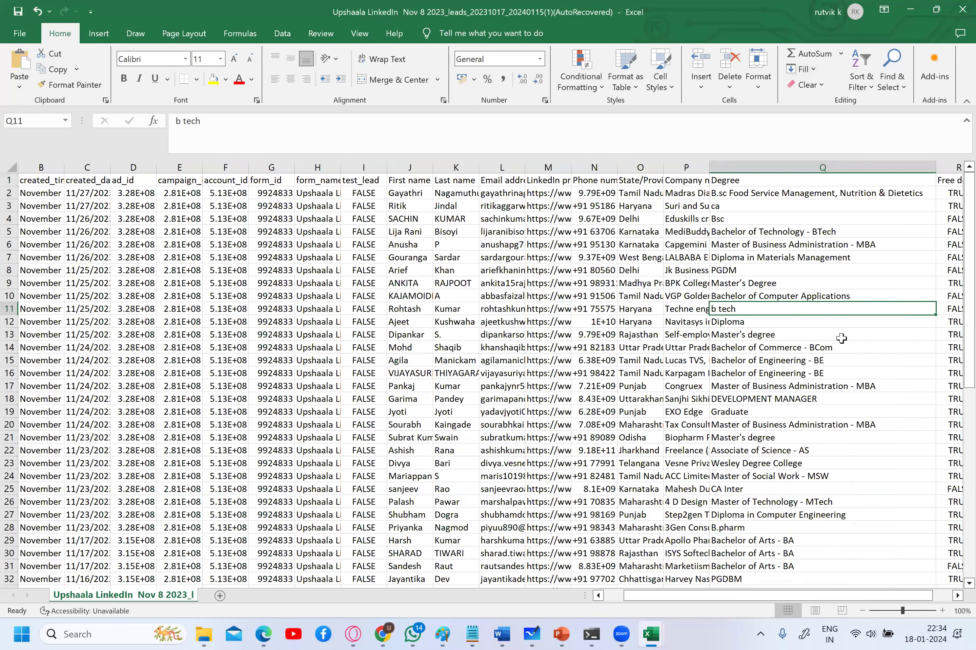
key(Up)
key(Up)
key(Up)
key(Up)
key(Up)
key(Up)
key(Up)
key(Up)
key(Up)
key(Up)
key(Right)
key(Right)
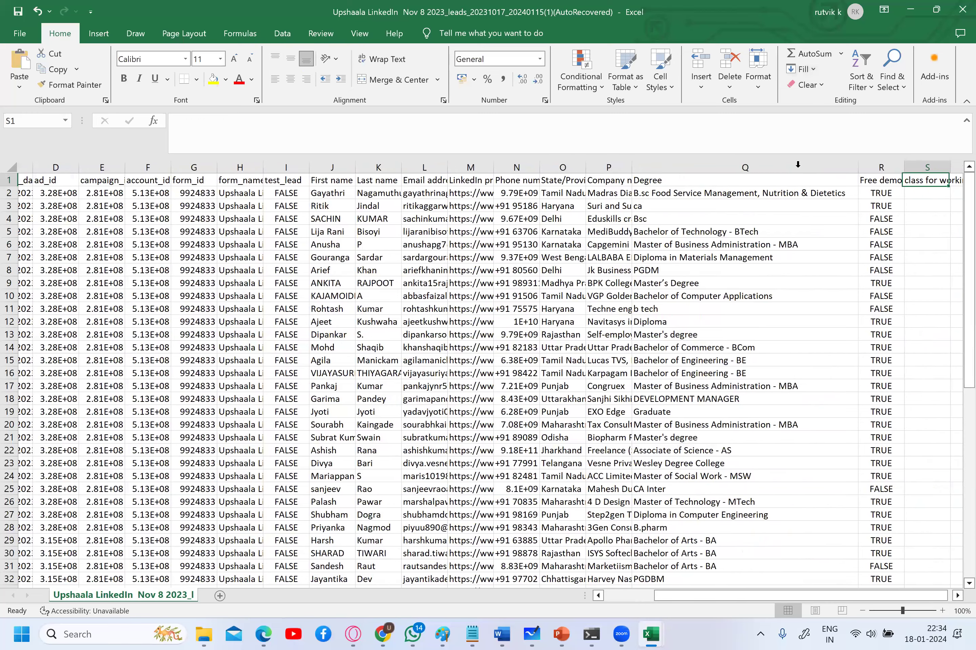
scroll(818, 194, right, 1)
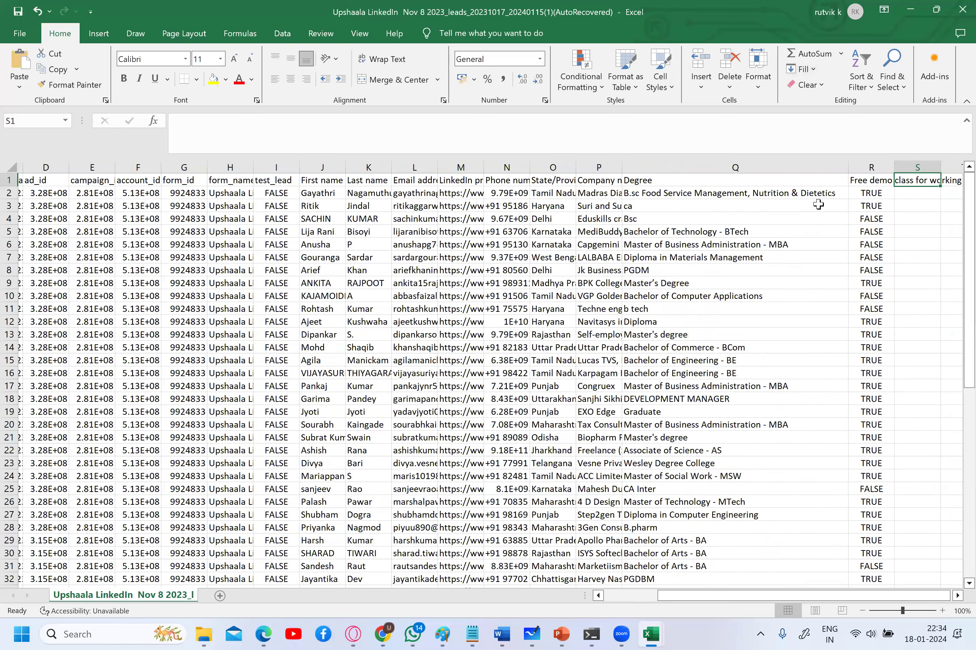
key(Right)
key(Right)
double_click(798, 167)
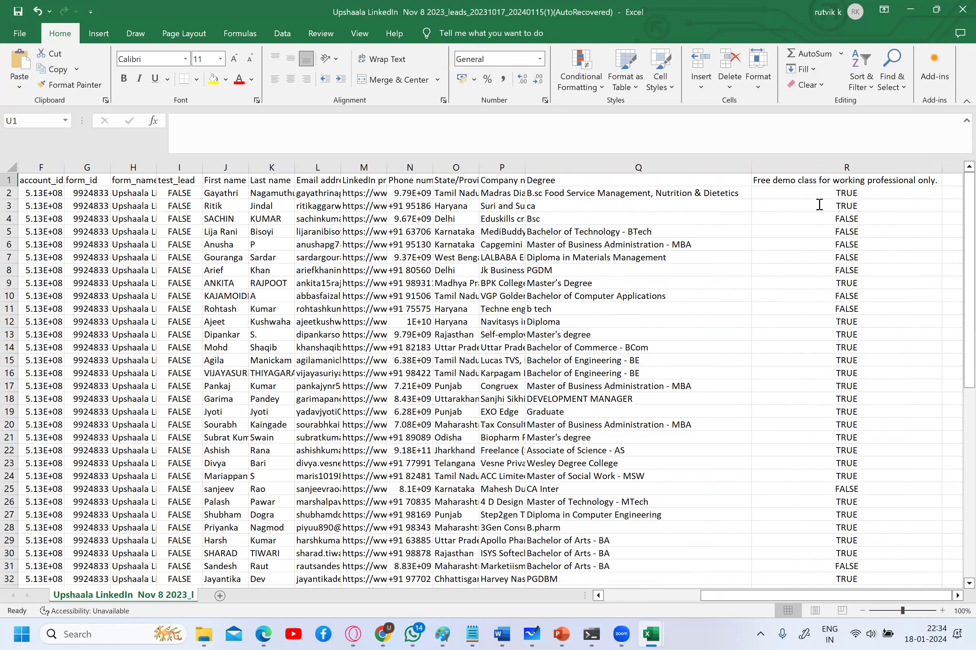
- Enter ture.. in R3 and false.. in R5
click(819, 204)
click(819, 205)
text(t)
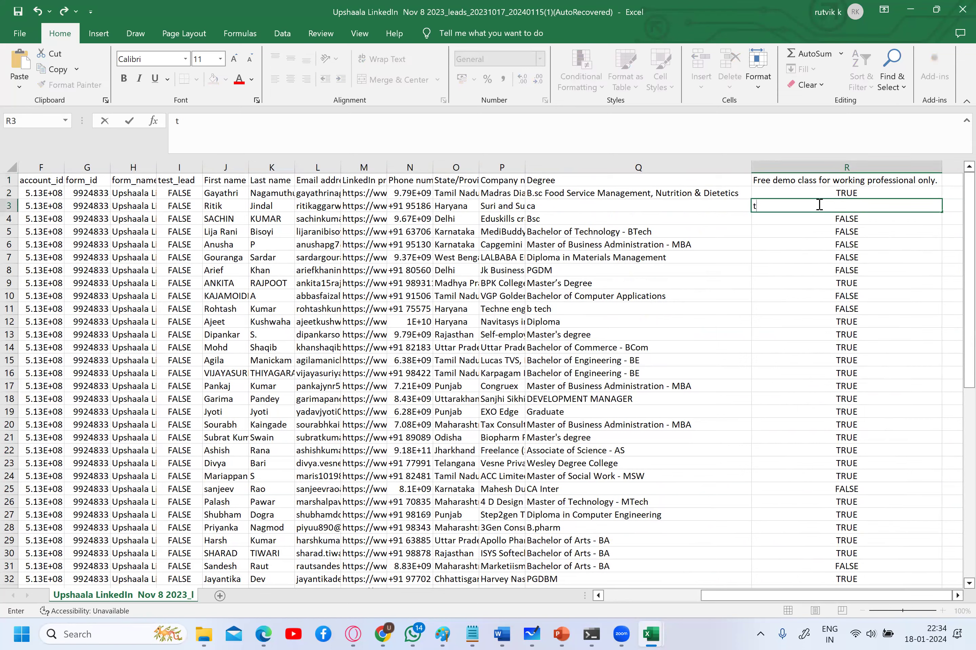
text(ure..)
key(Return)
click(842, 235)
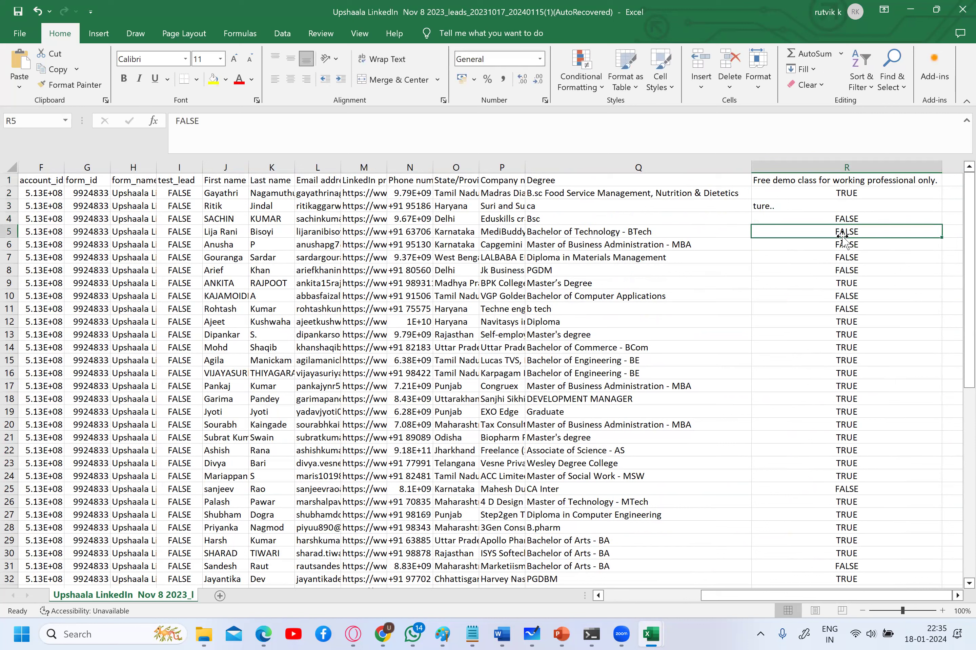
text(false..)
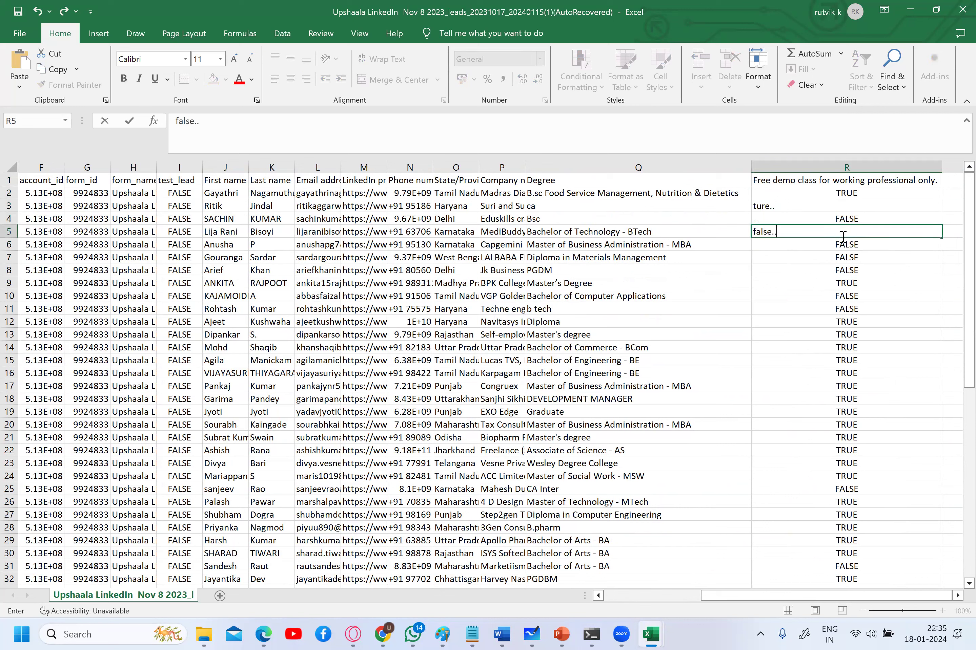
key(Return)
- Enter True.. in R10, fill in R25, and close the workbook
click(857, 294)
text(t)
key(BackSpace)
key(BackSpace)
text(True..)
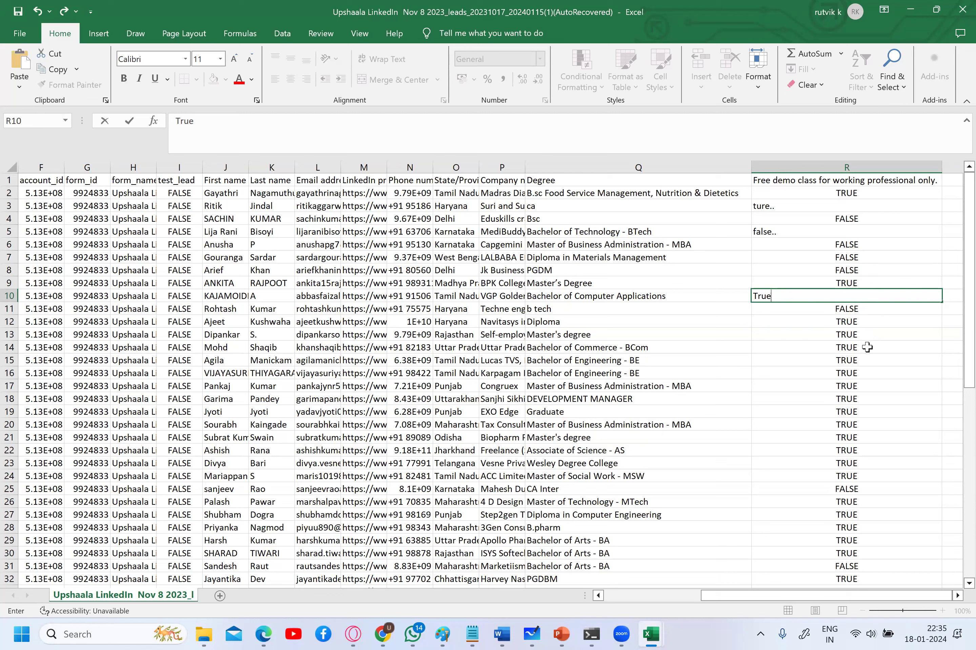
click(860, 488)
right_click(860, 488)
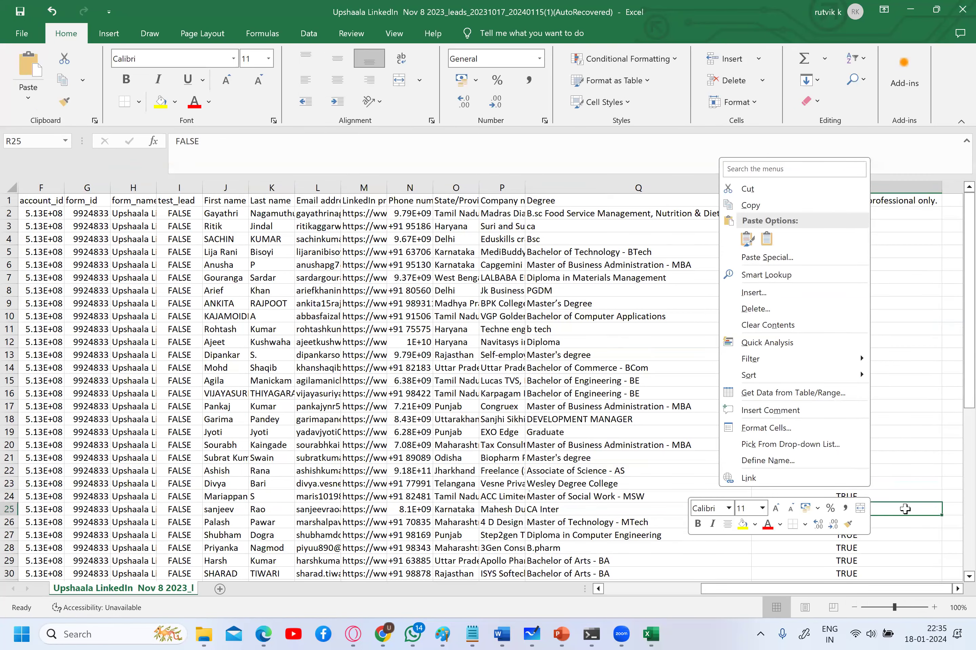
key(Escape)
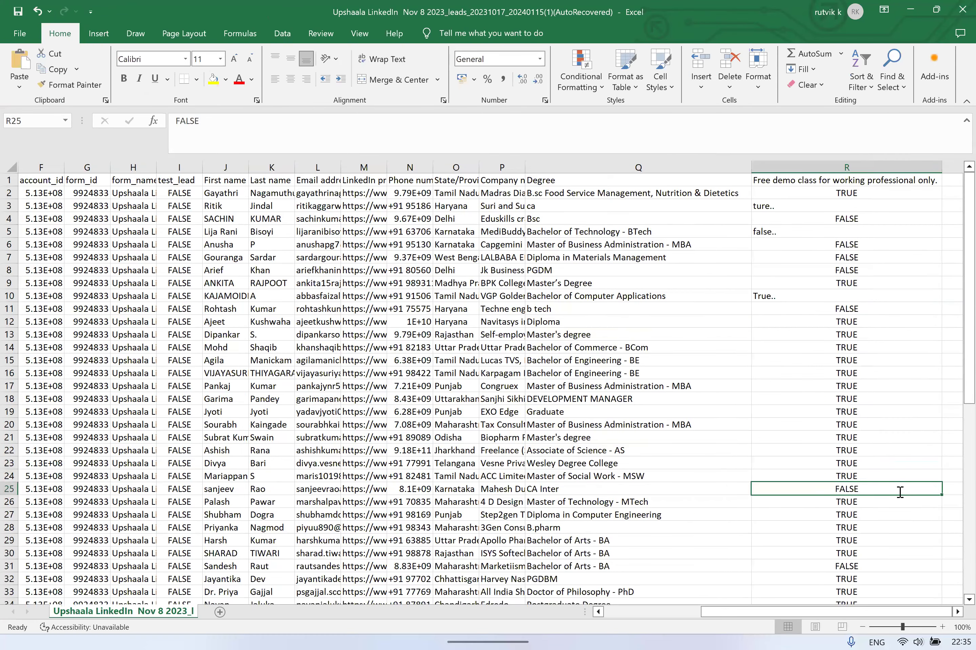
text(F)
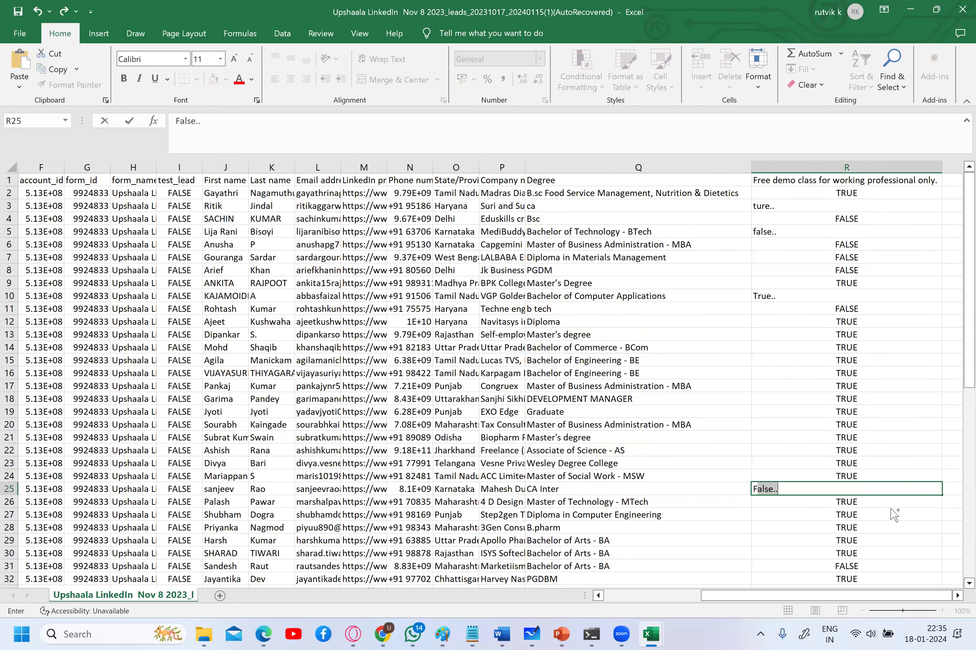
click(962, 10)
click(963, 9)
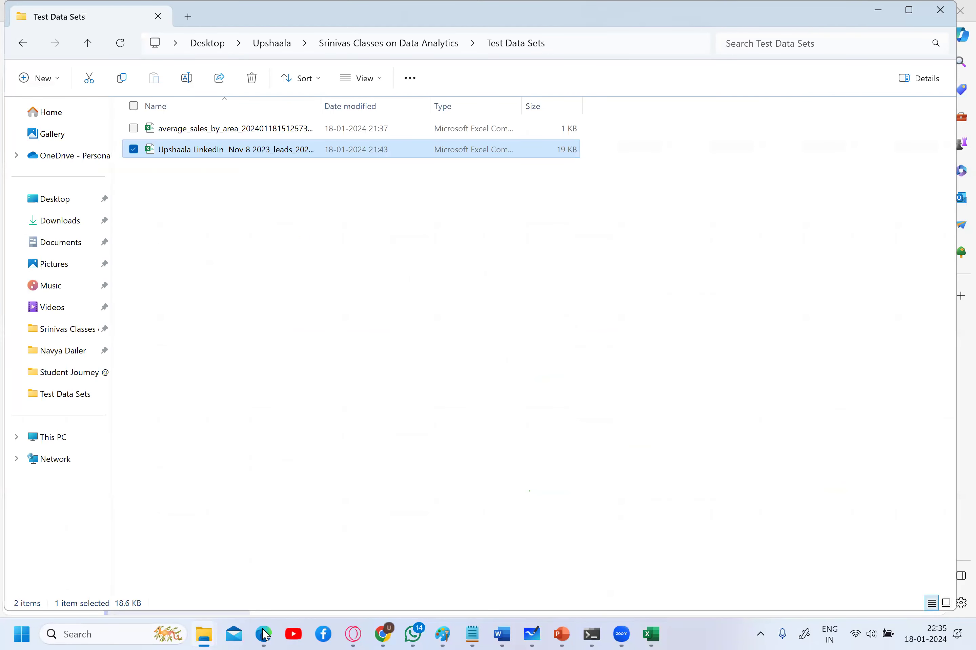
- Upload the edited Upshaala LinkedIn leads CSV and create a project with all 59 rows
key(alt+Tab)
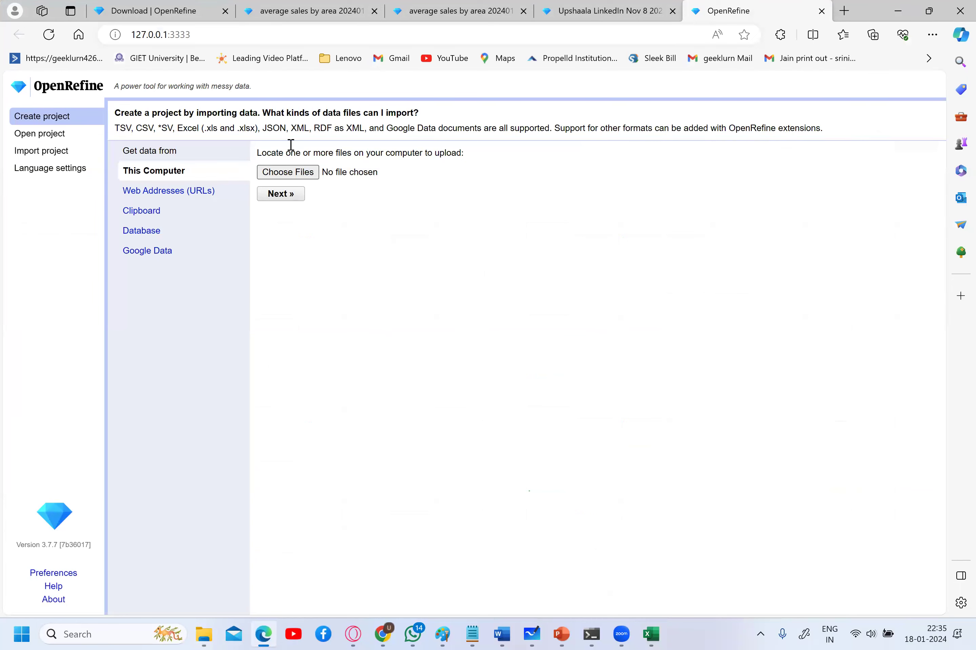
click(290, 172)
key(Return)
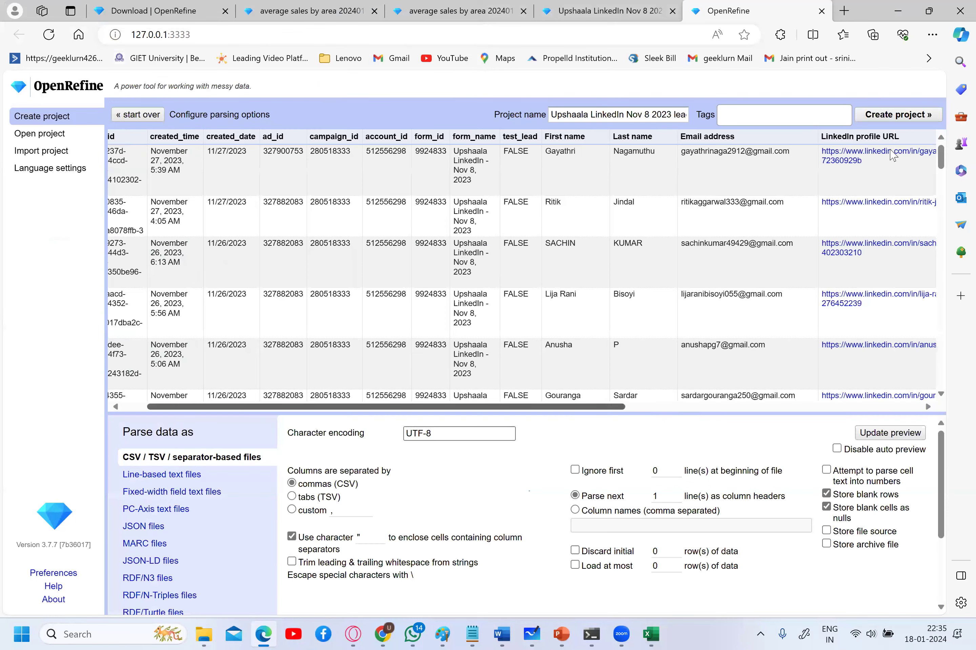
scroll(884, 130, right, 5)
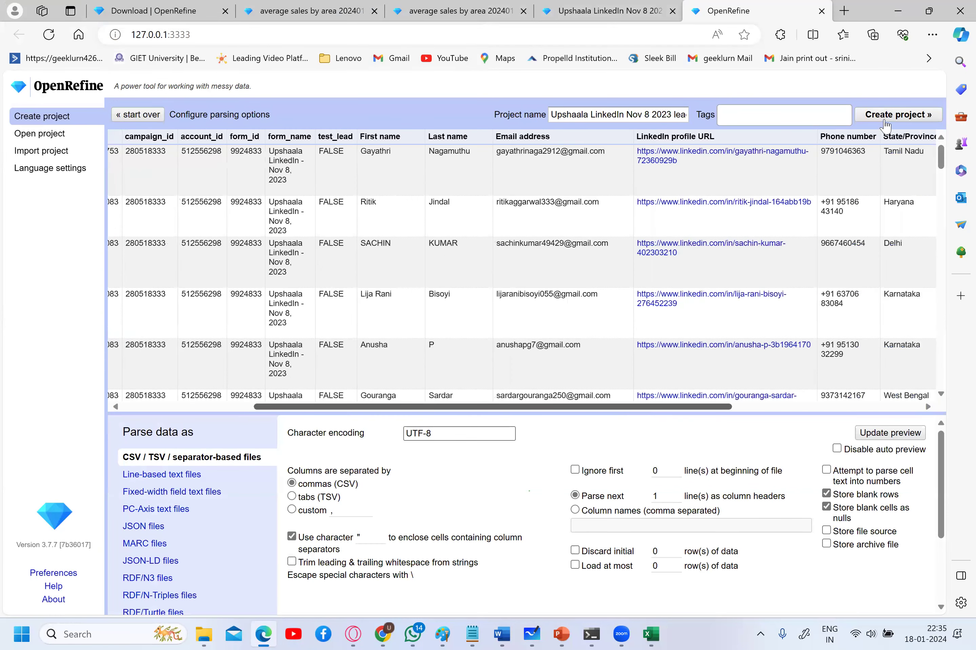
click(886, 120)
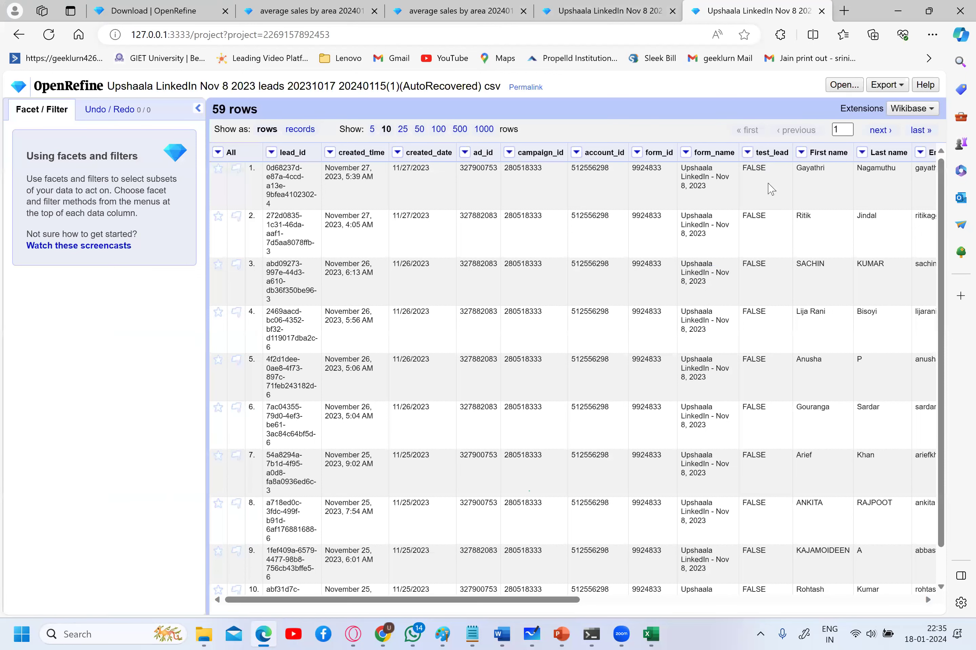
- Add a text facet on Free demo class and cluster it, finding TRUE/True.. and FALSE/false.. clusters
scroll(759, 161, right, 1)
scroll(759, 159, right, 14)
click(756, 153)
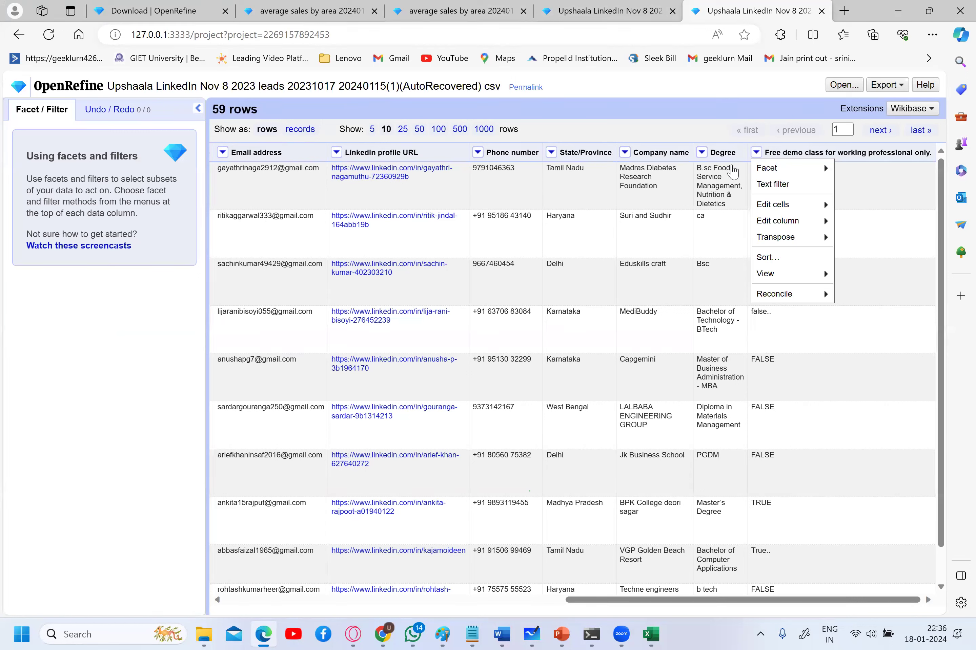
mouse_move(767, 169)
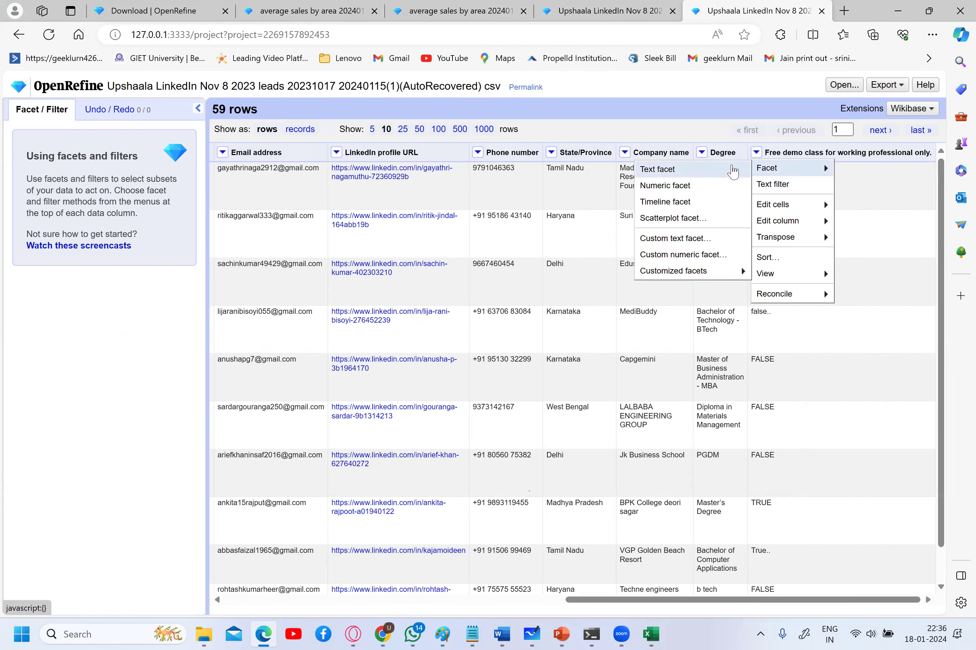
click(732, 170)
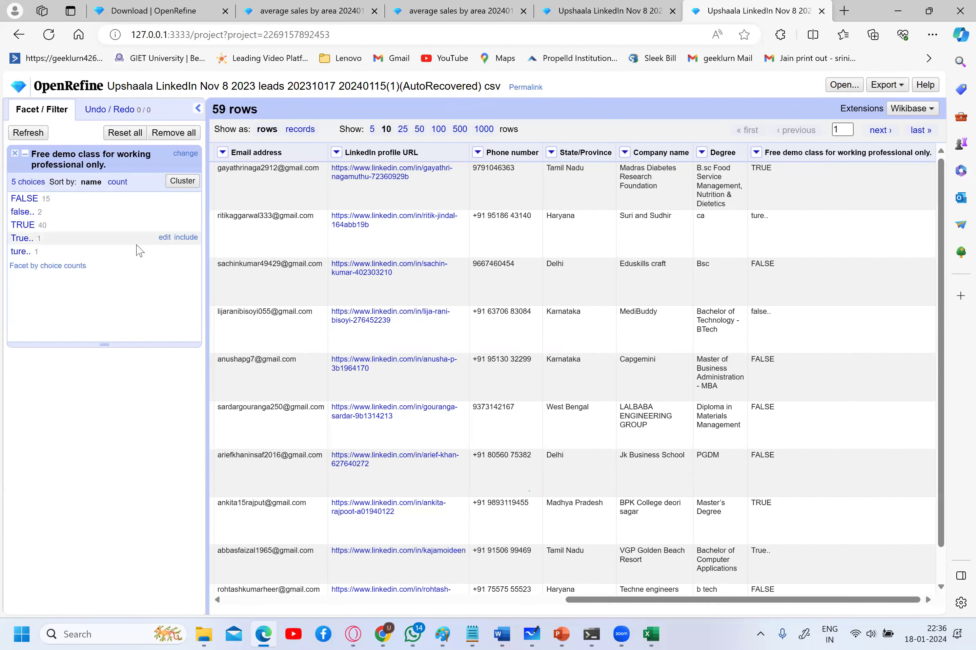
click(194, 181)
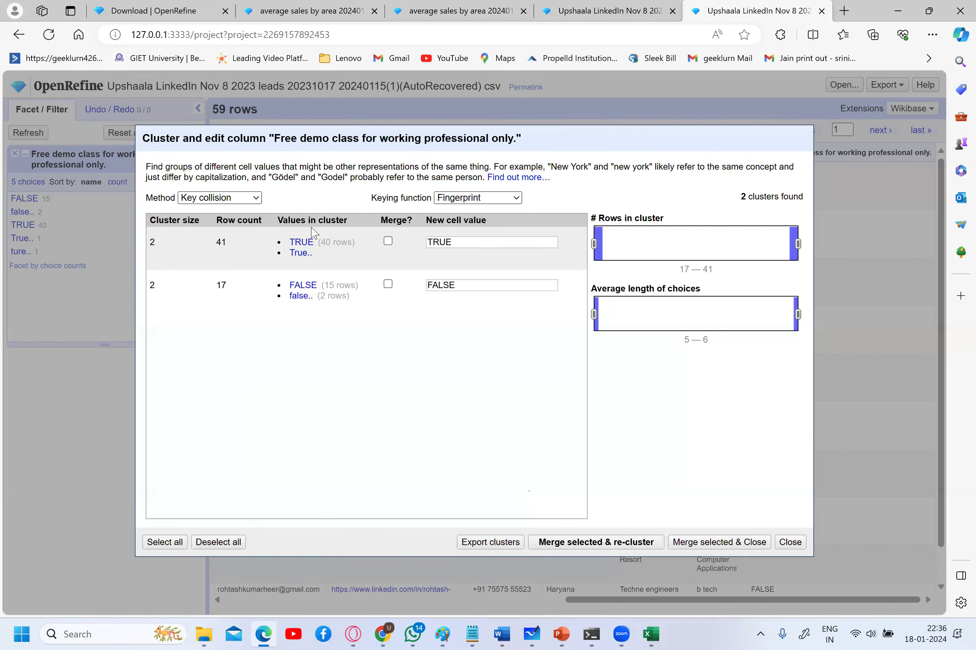
- Select both clusters, keeping TRUE and FALSE as new values, and merge and re-cluster (58 cells)
mouse_move(304, 254)
mouse_move(339, 316)
click(388, 241)
click(387, 285)
click(388, 241)
click(388, 285)
click(168, 541)
click(460, 289)
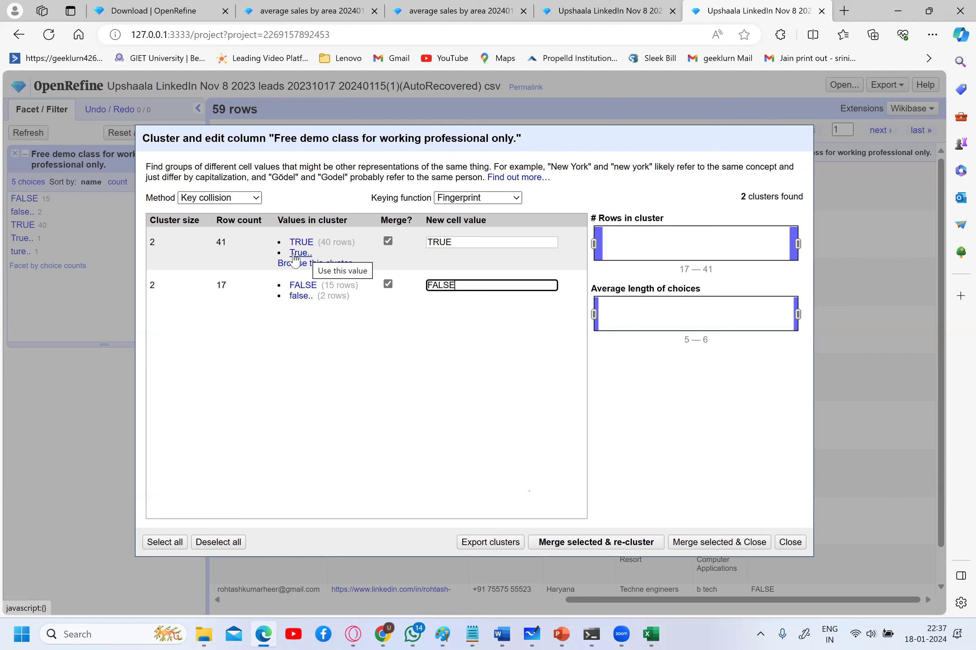
click(469, 243)
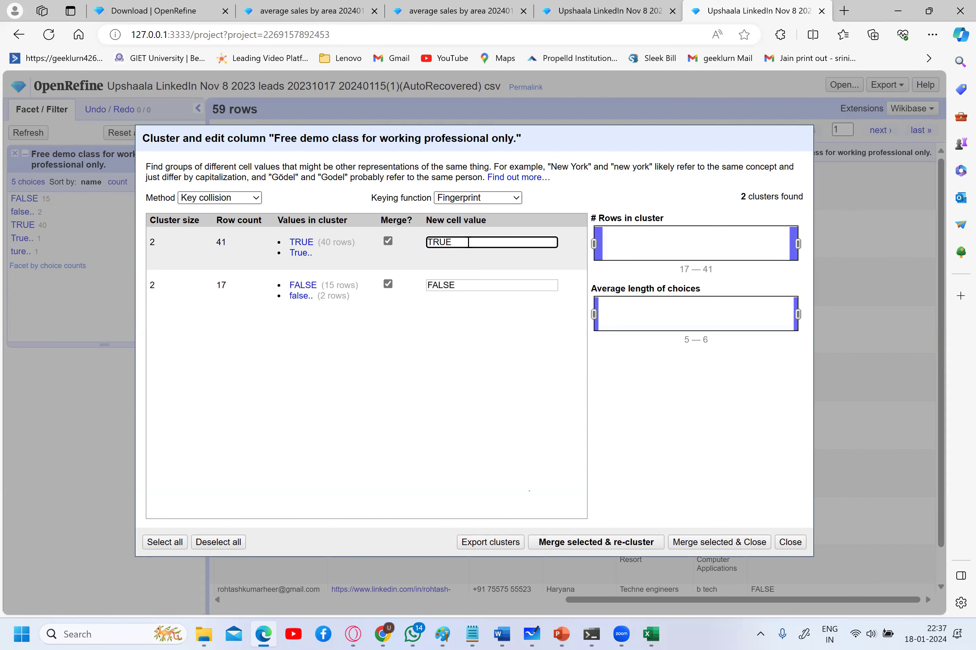
click(576, 542)
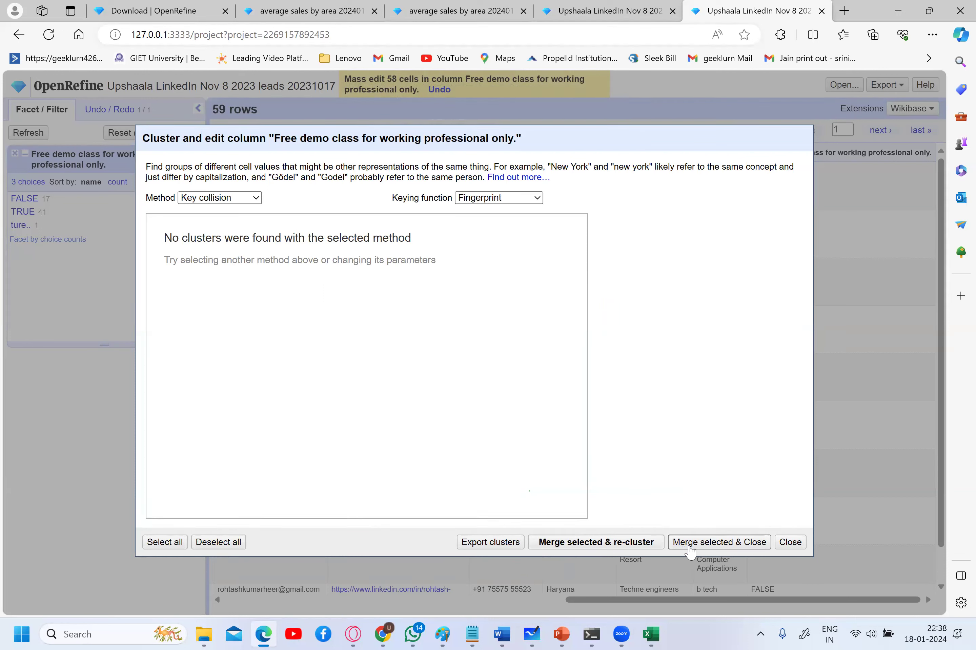
- Re-cluster Free demo class, confirm no clusters remain, and dismiss the empty-merge alert
click(789, 542)
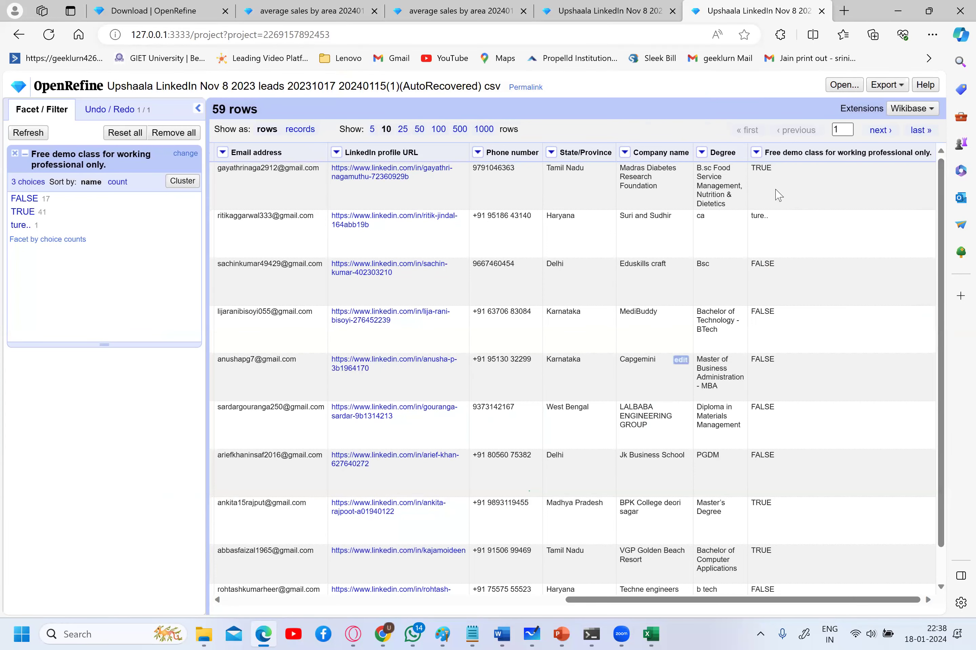
click(181, 182)
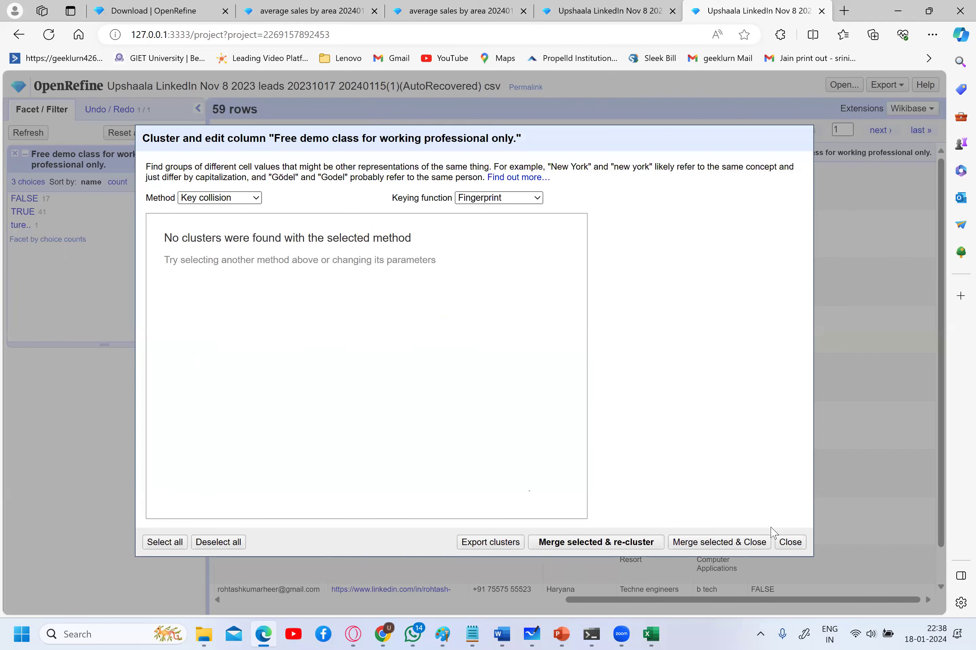
click(756, 543)
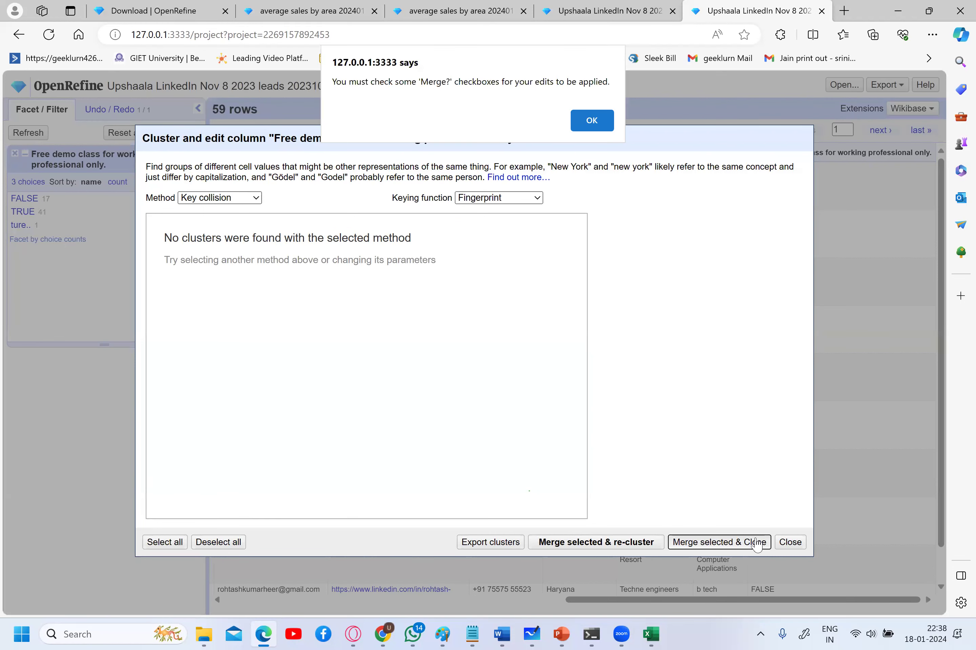
click(587, 121)
- Export the leads project as an Excel file and open the downloaded Upshaala-LinkedIn-Nov-8-2023-leads copy
click(790, 542)
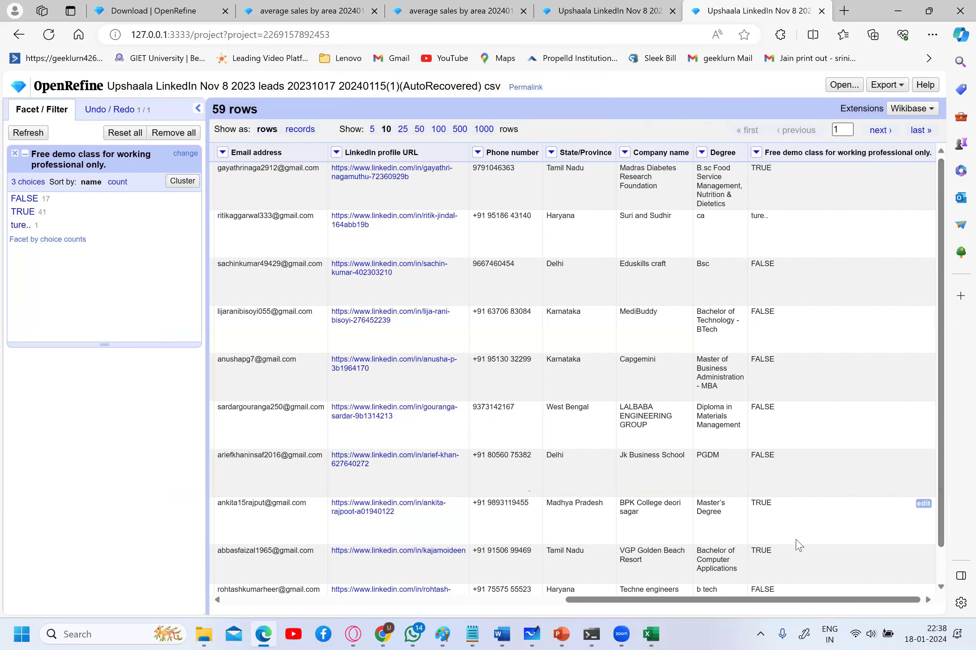
scroll(938, 260, down, 1)
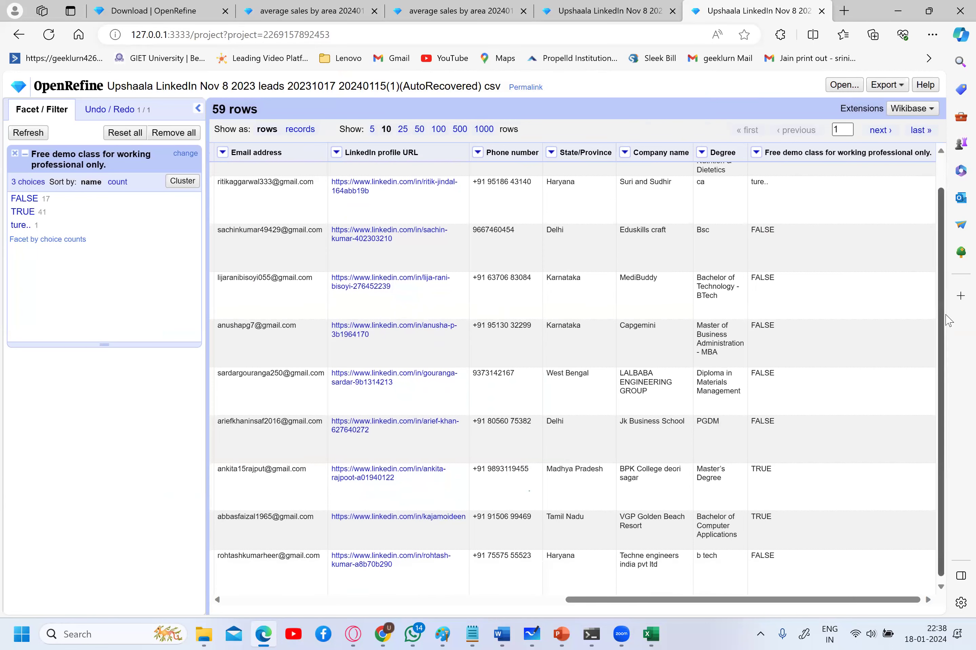
scroll(888, 168, up, 1)
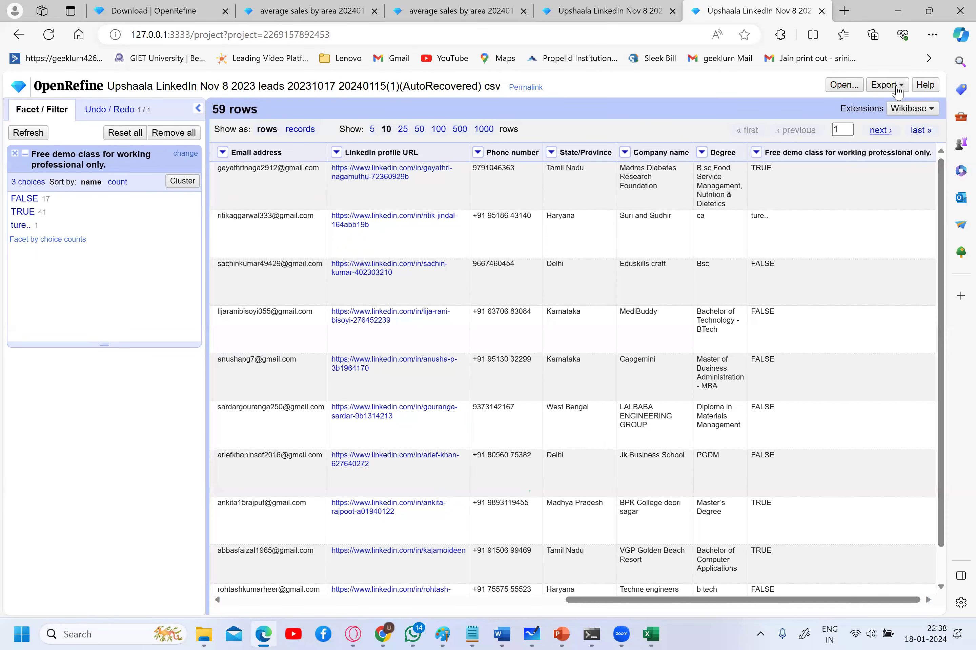
click(887, 84)
click(803, 171)
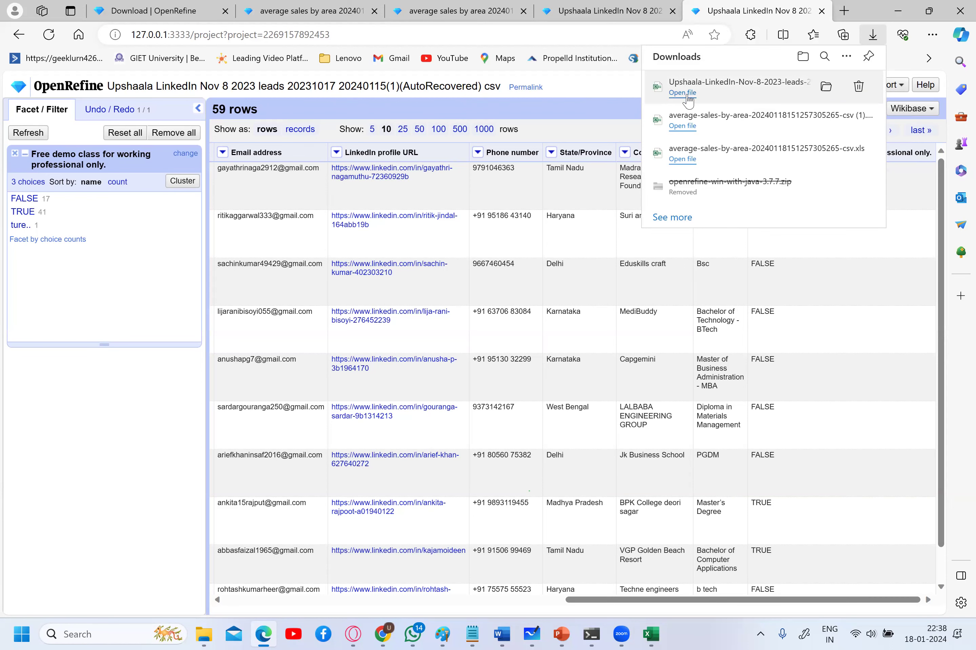
click(686, 95)
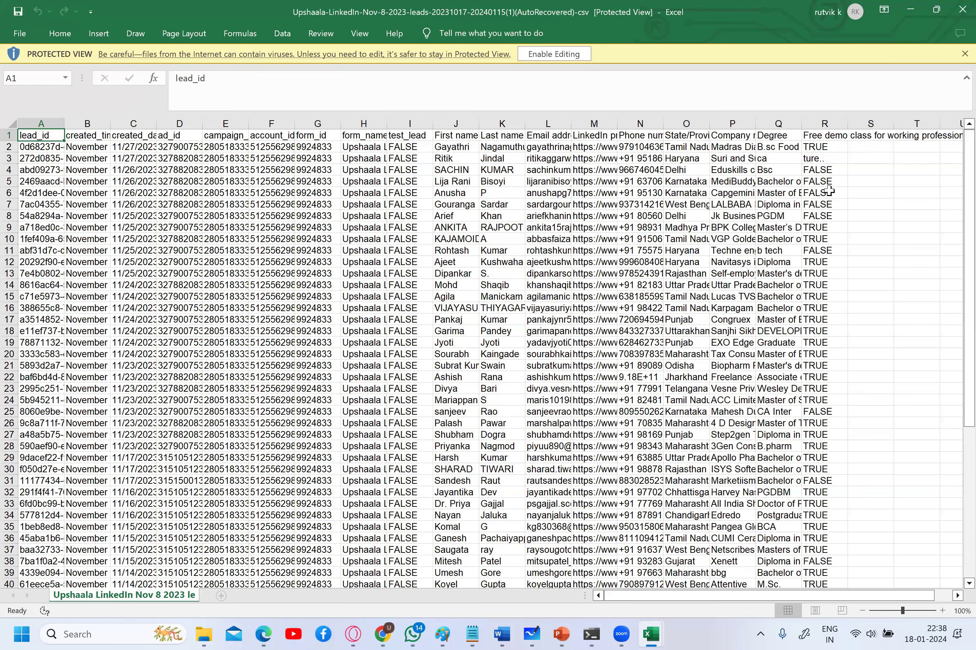
click(828, 159)
click(829, 192)
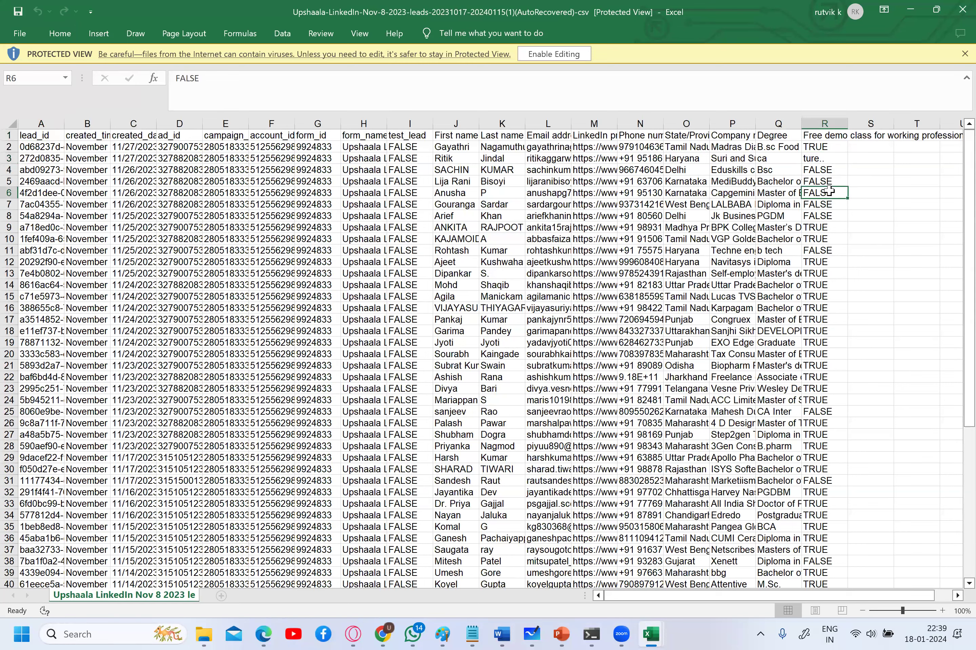
key(Down)
key(Down)
key(Down)
key(Down)
key(Down)
key(Up)
key(Up)
key(Up)
key(Up)
key(Up)
key(Up)
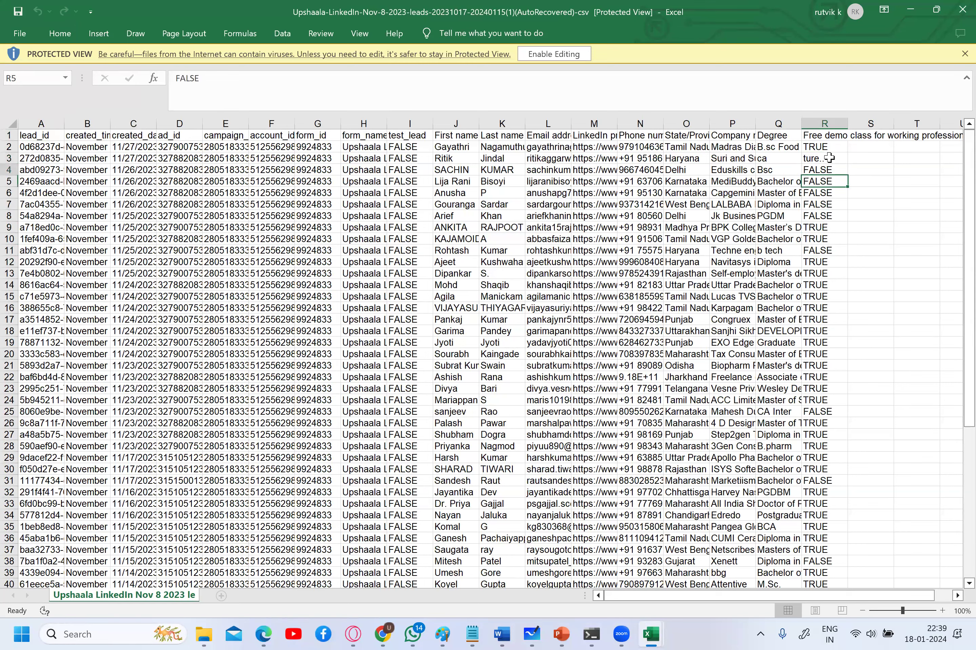
key(Down)
key(Down)
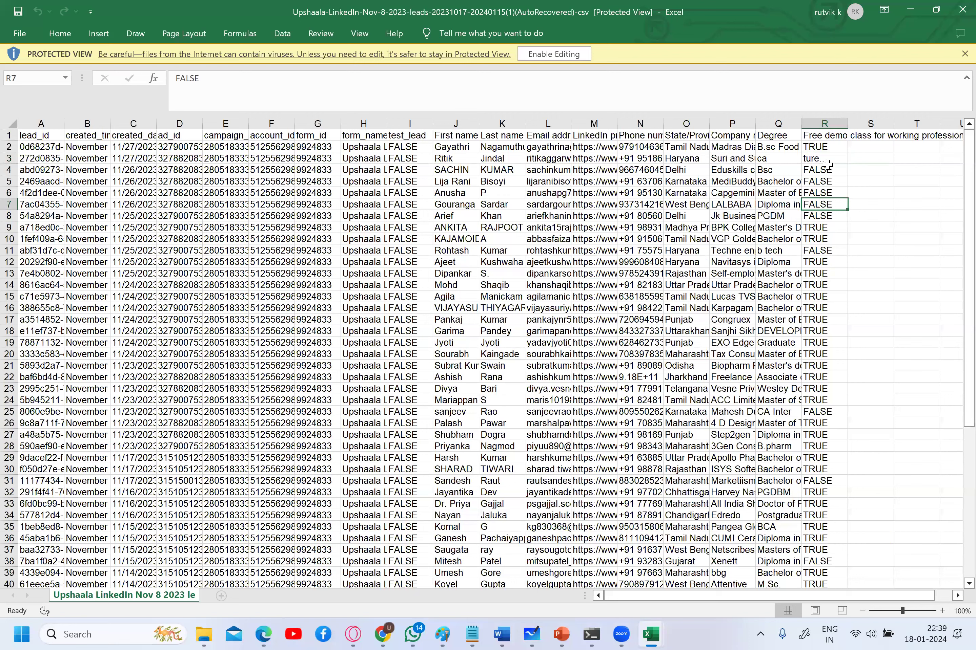
key(Down)
key(Down)
key(Down)
key(Down)
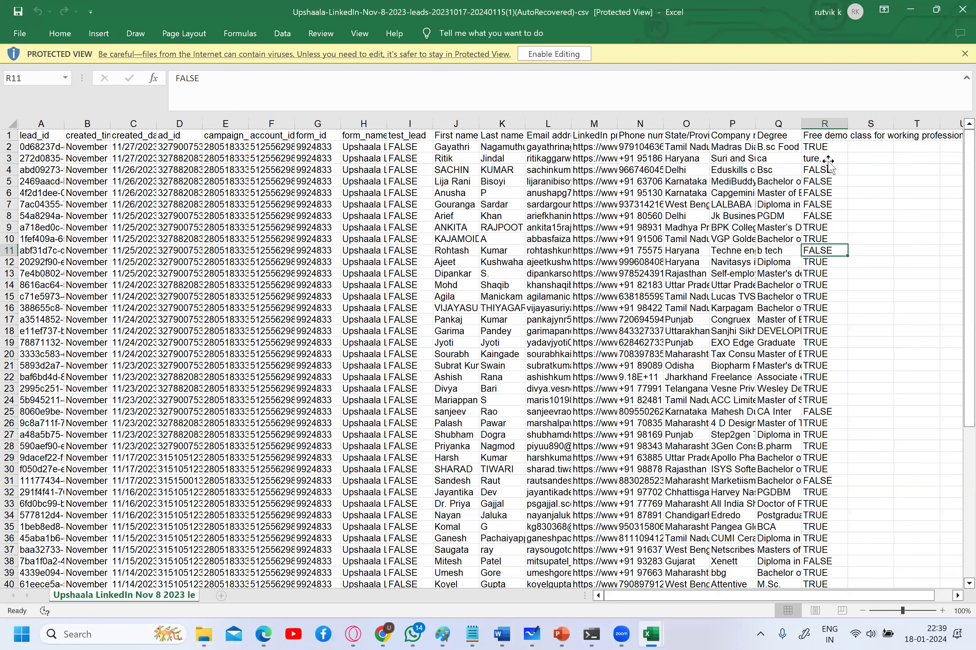
key(Down)
key(Down)
key(Down)
key(Down)
key(Down)
key(Down)
key(Down)
key(Down)
key(Down)
key(Down)
key(Down)
key(Down)
key(Down)
key(Down)
key(Down)
key(Down)
key(Down)
key(Down)
key(Down)
key(Down)
key(Down)
key(Down)
key(Down)
key(Down)
key(Down)
key(Down)
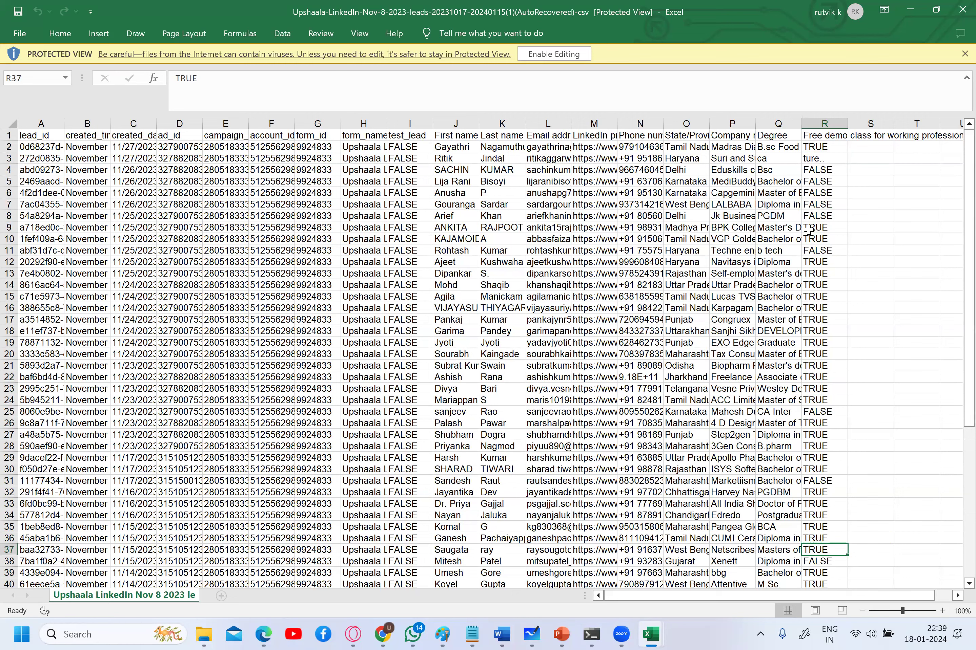
click(204, 634)
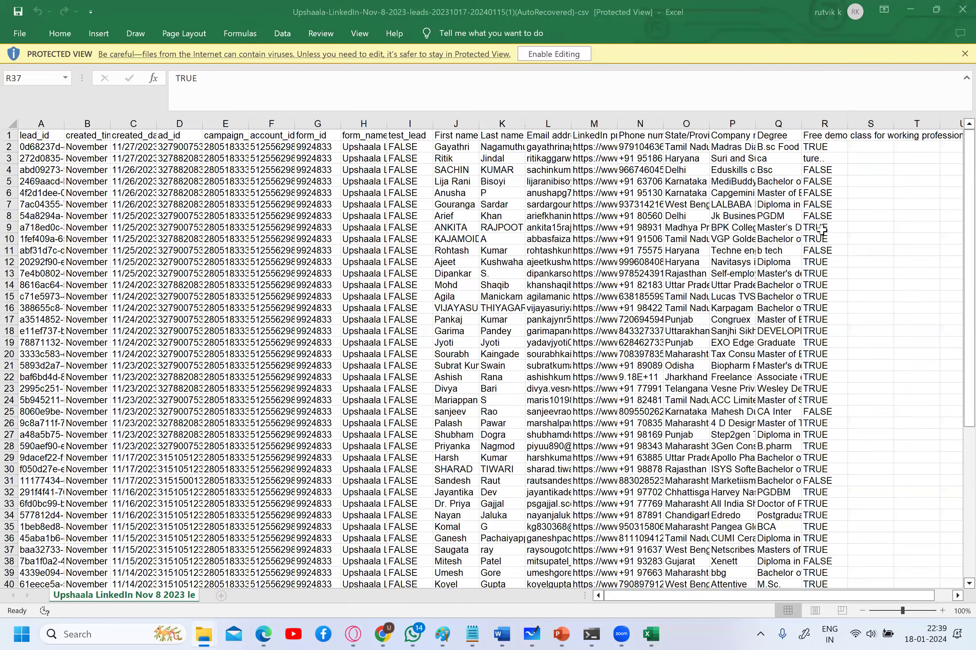
click(651, 635)
click(910, 9)
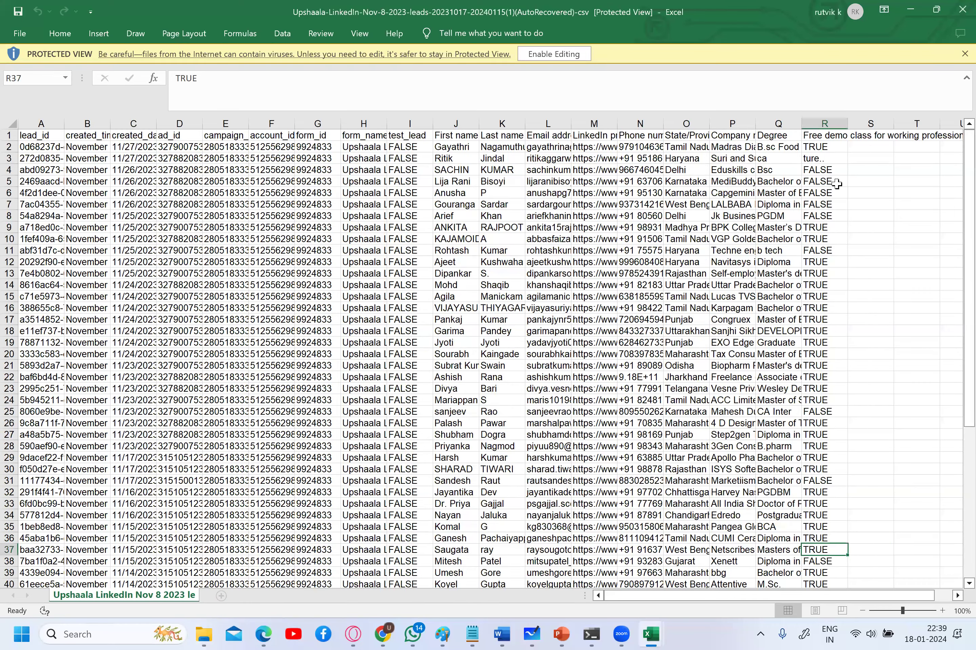
- Open the original leads CSV, compare its ture.. value in R3, then minimize both workbooks
click(837, 184)
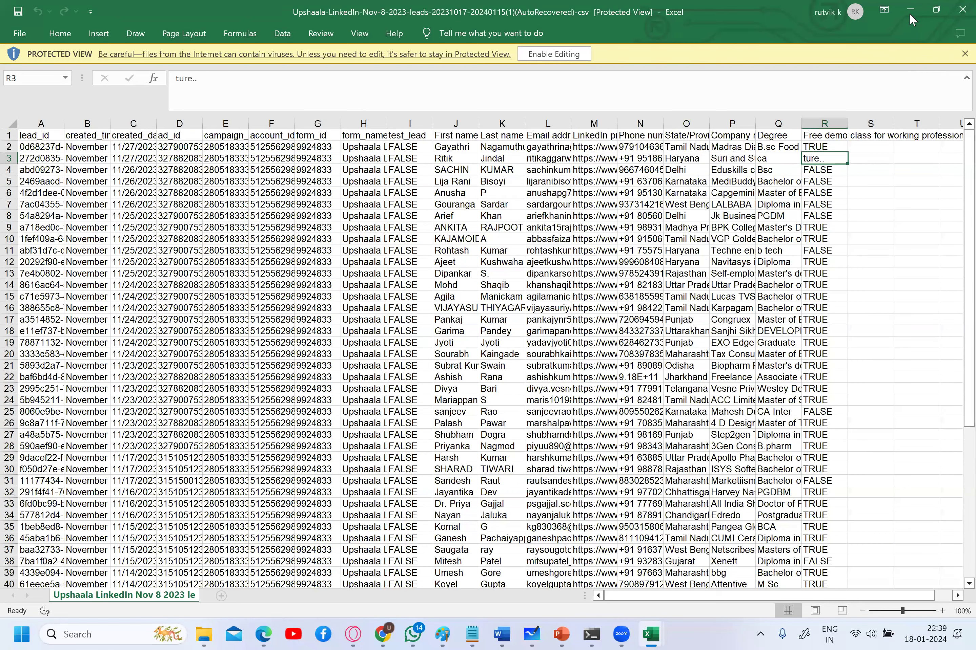
double_click(278, 152)
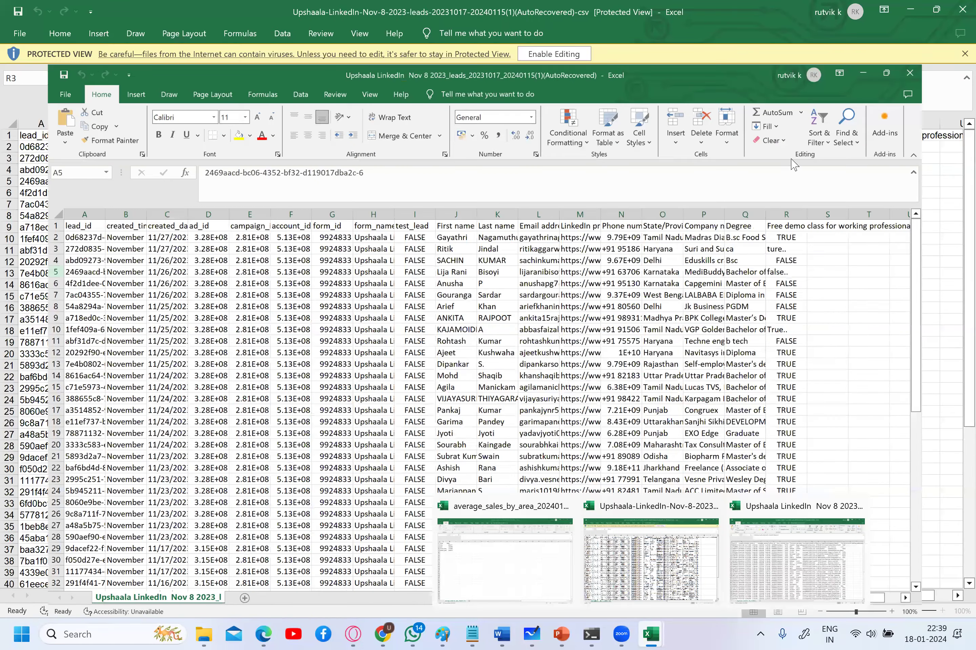
click(886, 73)
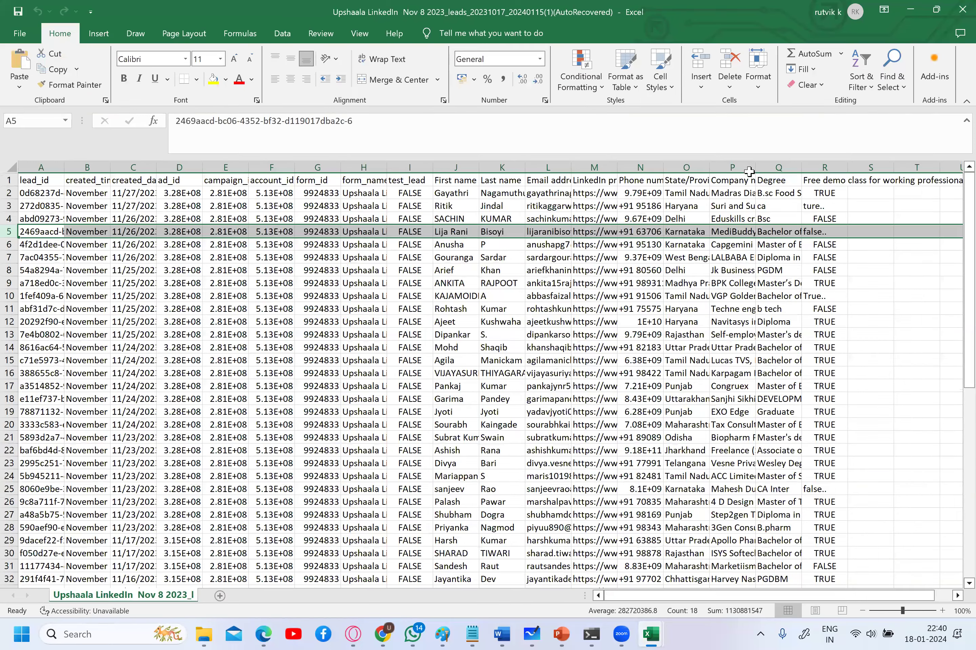
click(824, 206)
key(alt+Tab)
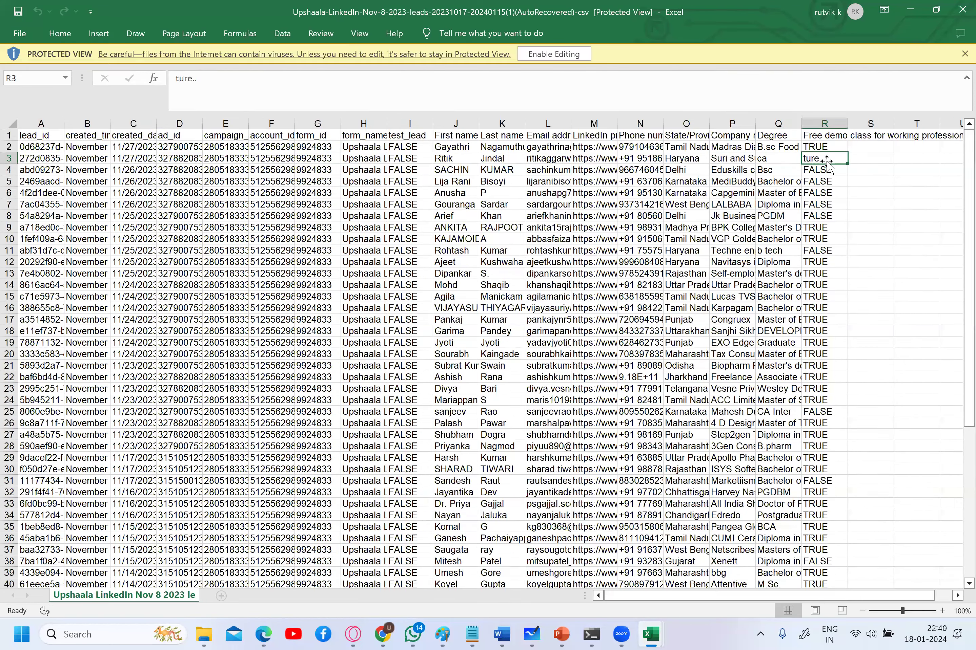
click(911, 13)
click(910, 14)
click(910, 14)
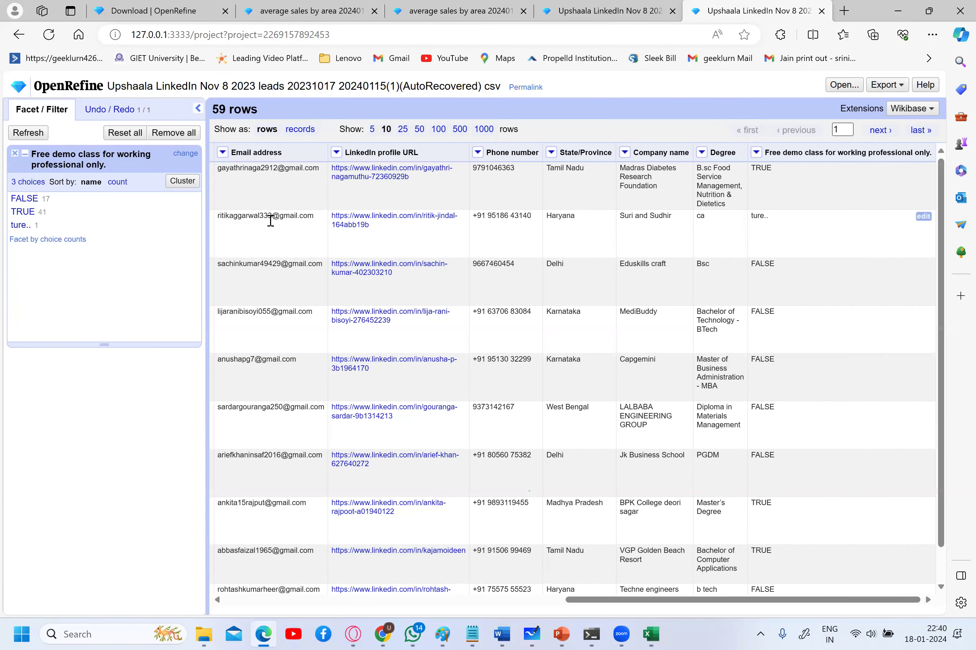
- Try the TRUE and ture.. facet choices, check clustering, and add a choice-counts facet
click(23, 212)
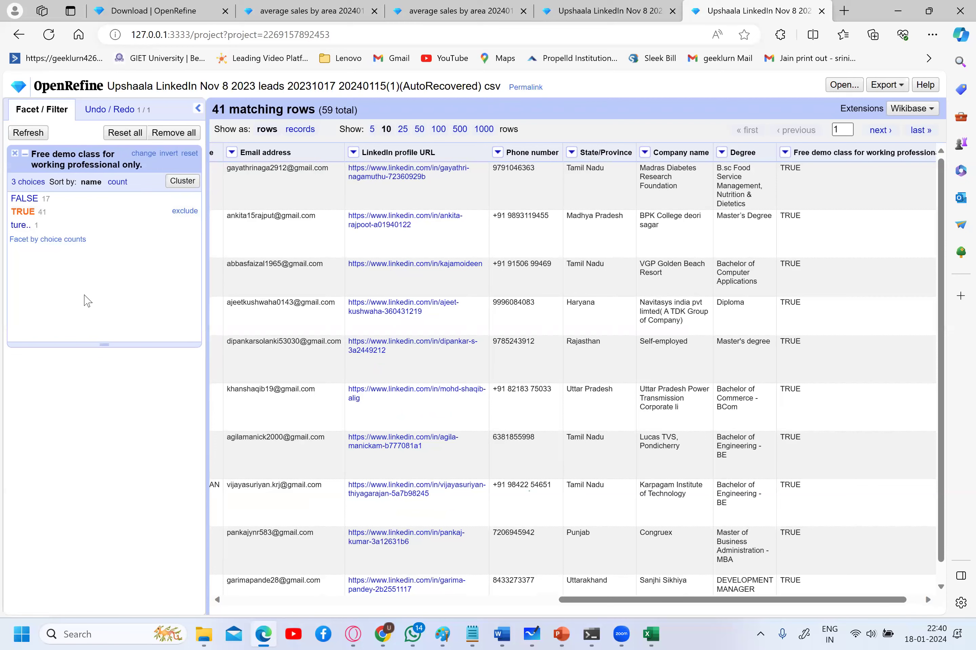
click(21, 225)
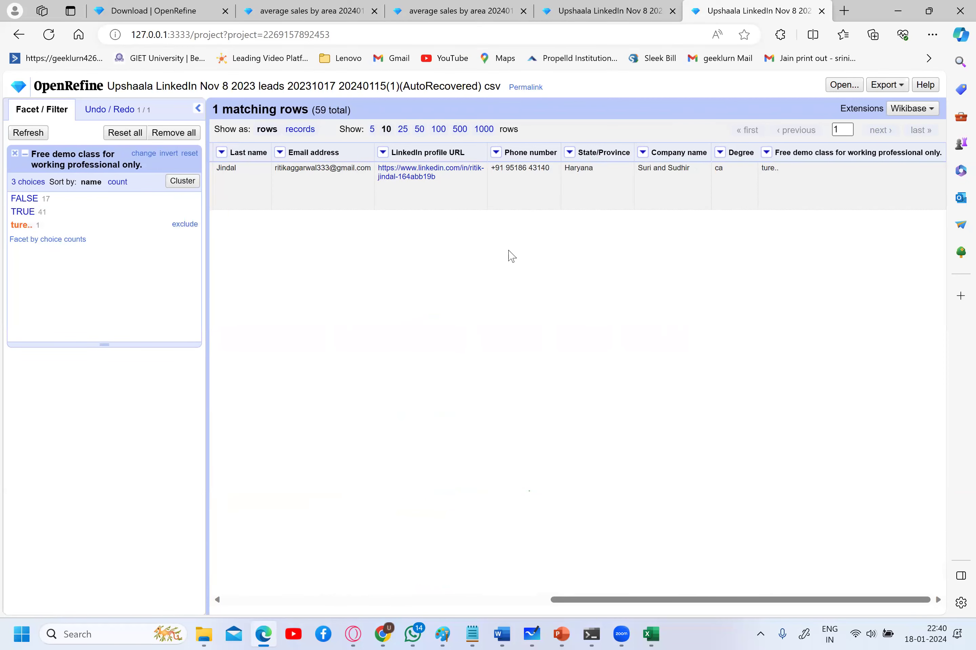
click(182, 181)
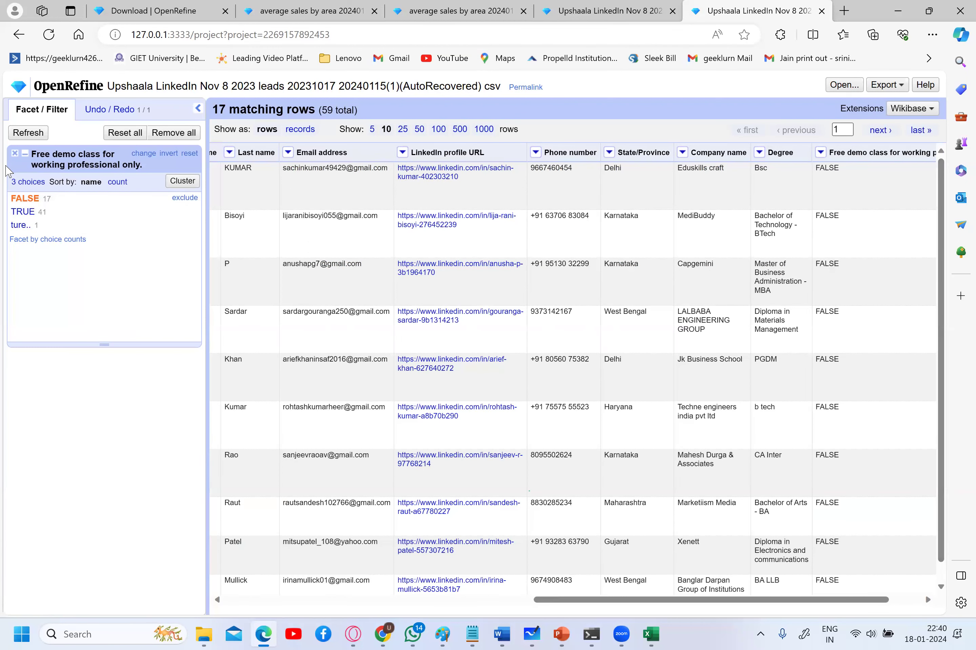
click(35, 242)
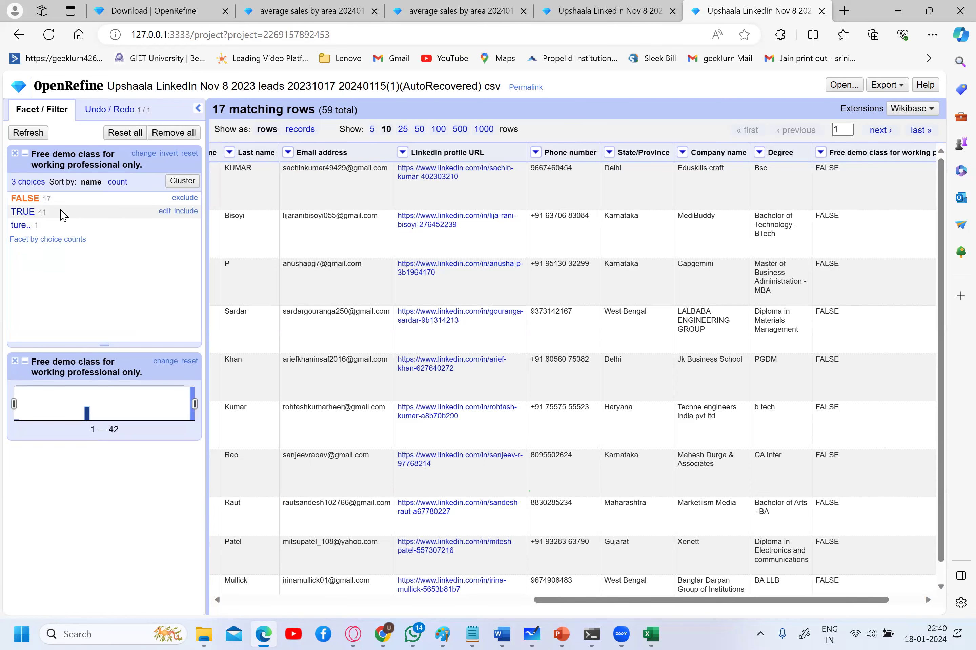
- Filter the table to the single ture.. row and inspect that cell without editing it
click(28, 212)
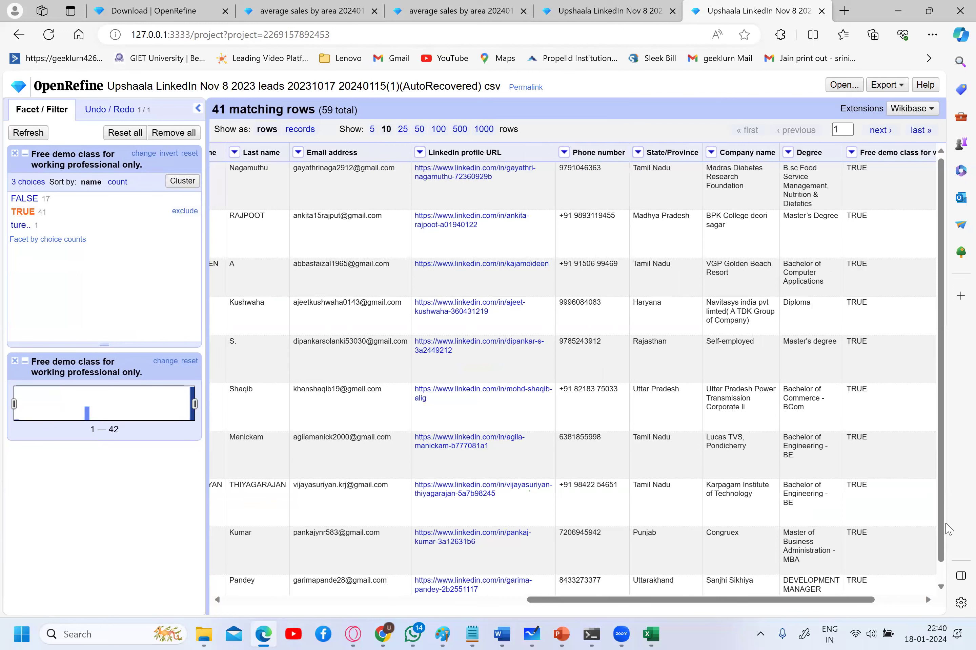
scroll(940, 539, down, 1)
scroll(940, 538, up, 1)
click(17, 226)
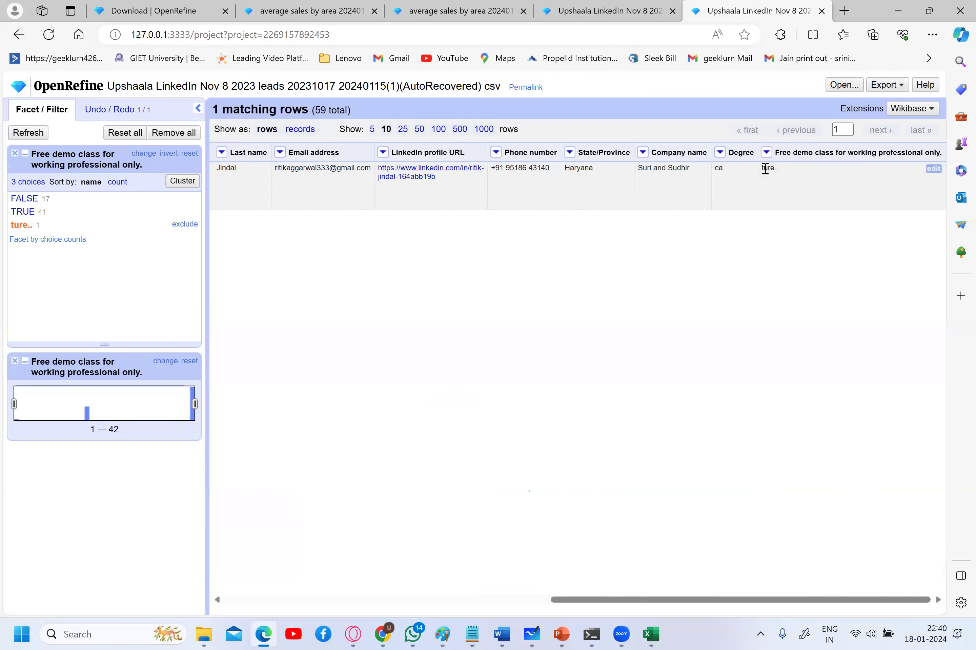
click(933, 170)
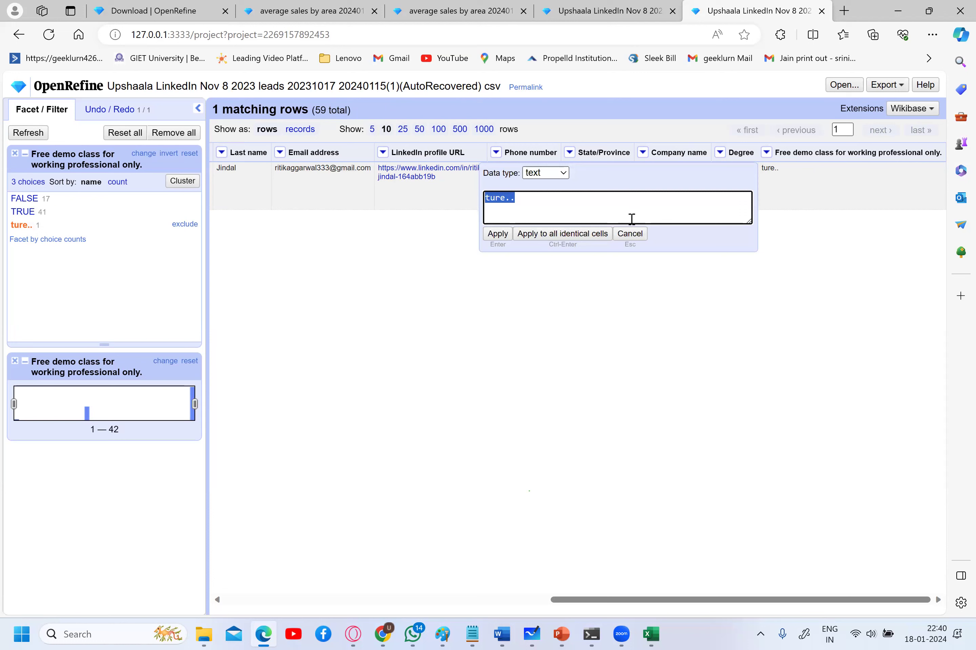
click(630, 233)
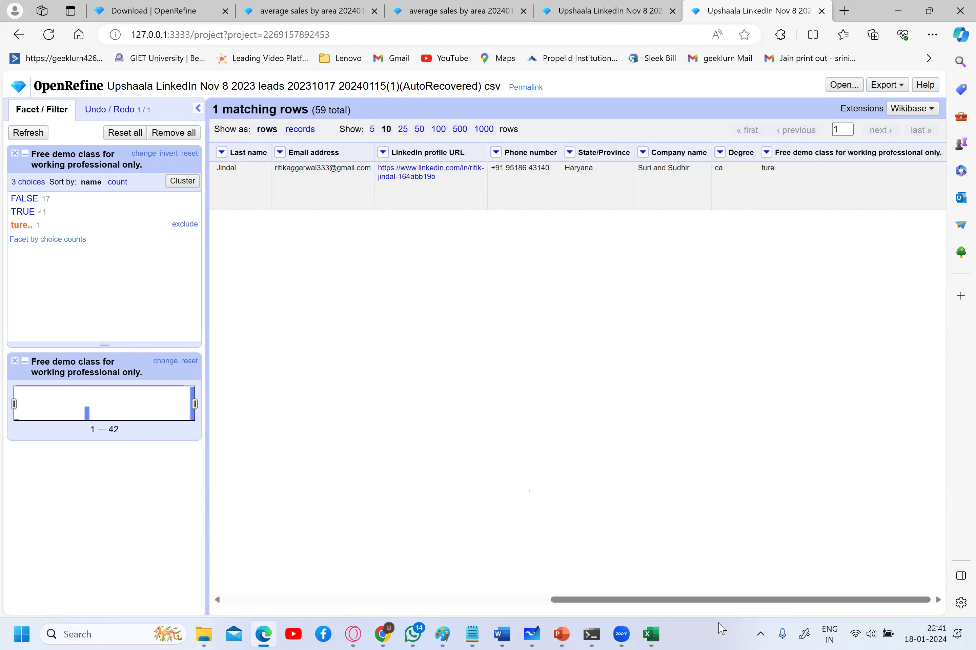
click(651, 633)
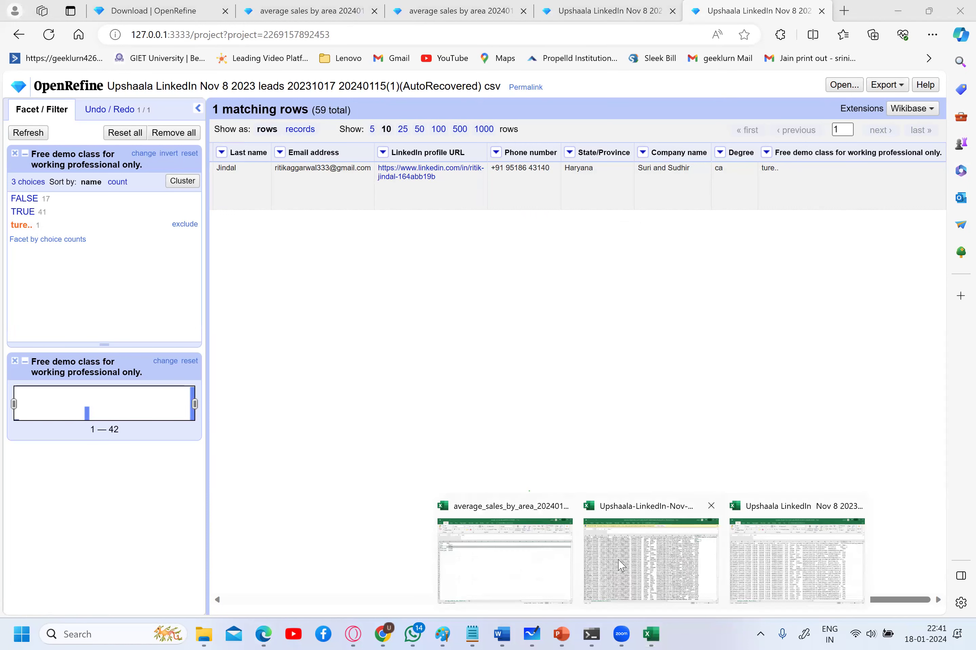
- In the AutoRecovered workbook, inspect ture.. in R3 and FALSE in R4, scrolling through column R
click(771, 562)
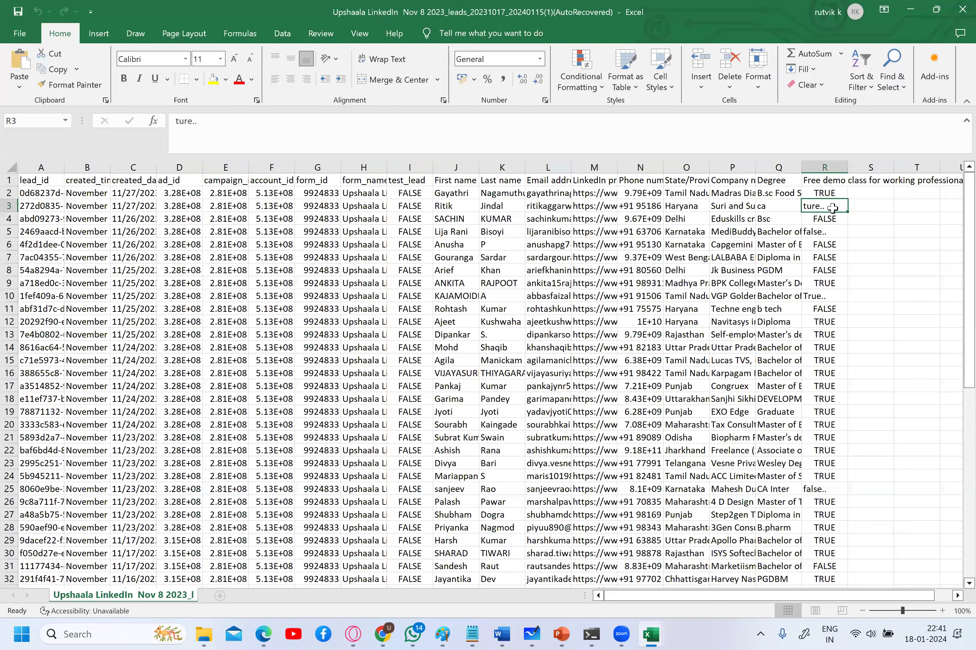
double_click(831, 206)
key(Return)
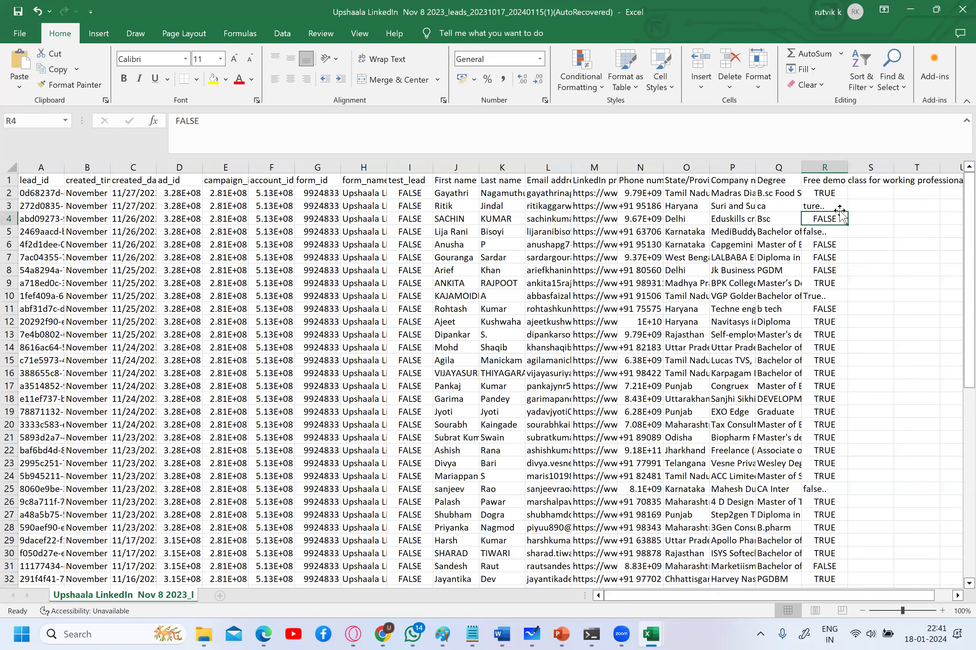
click(839, 206)
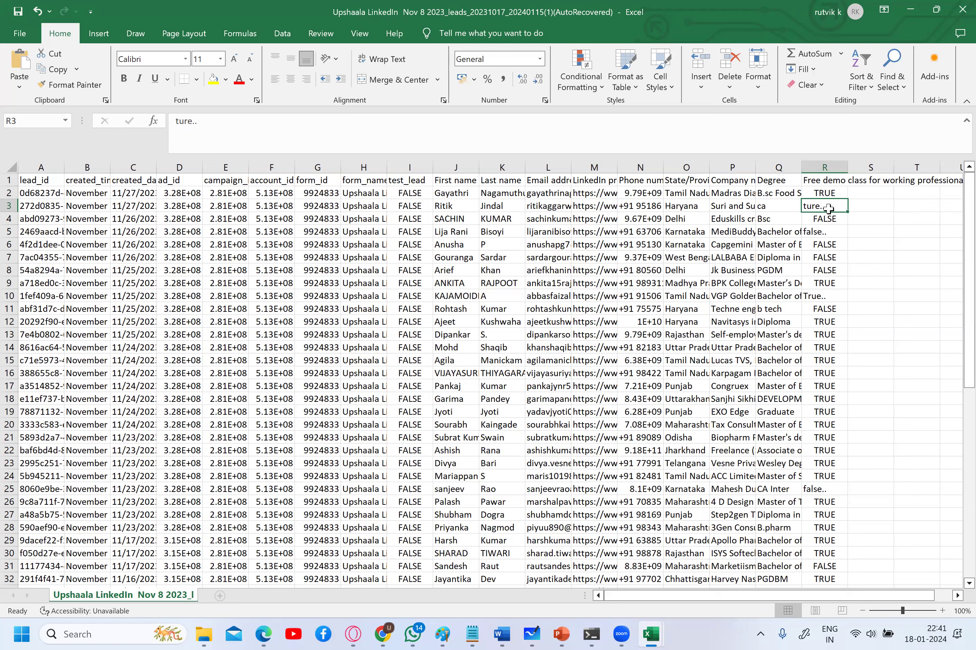
click(951, 232)
click(826, 215)
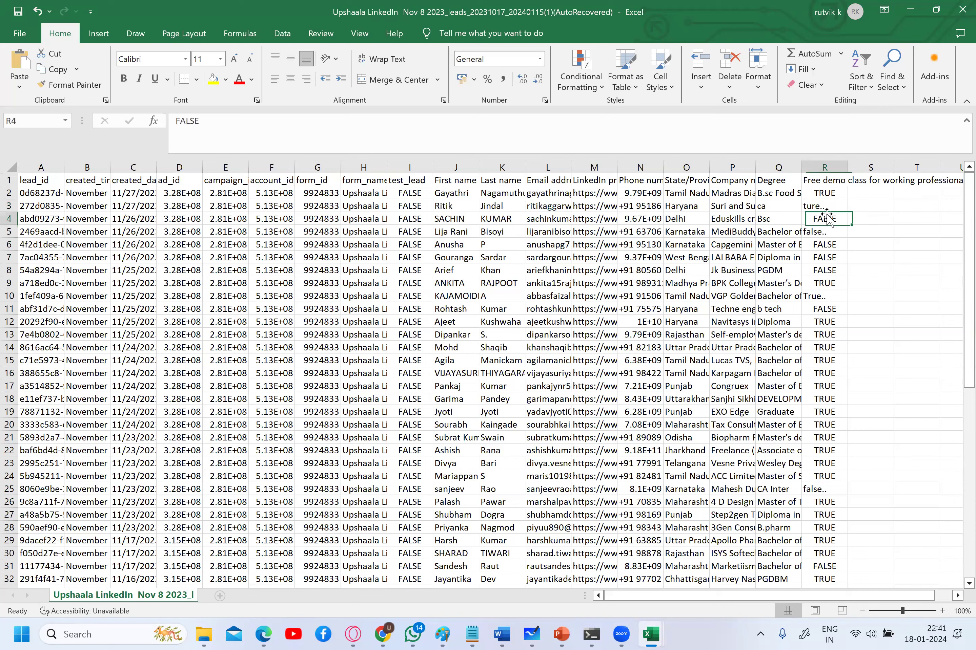
click(821, 207)
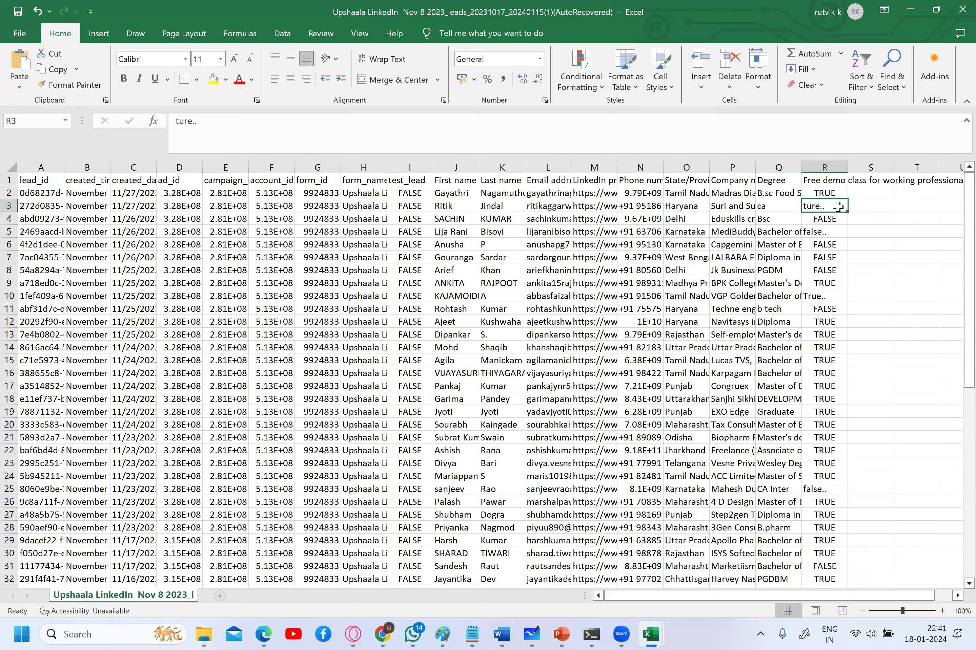
scroll(830, 209, down, 9)
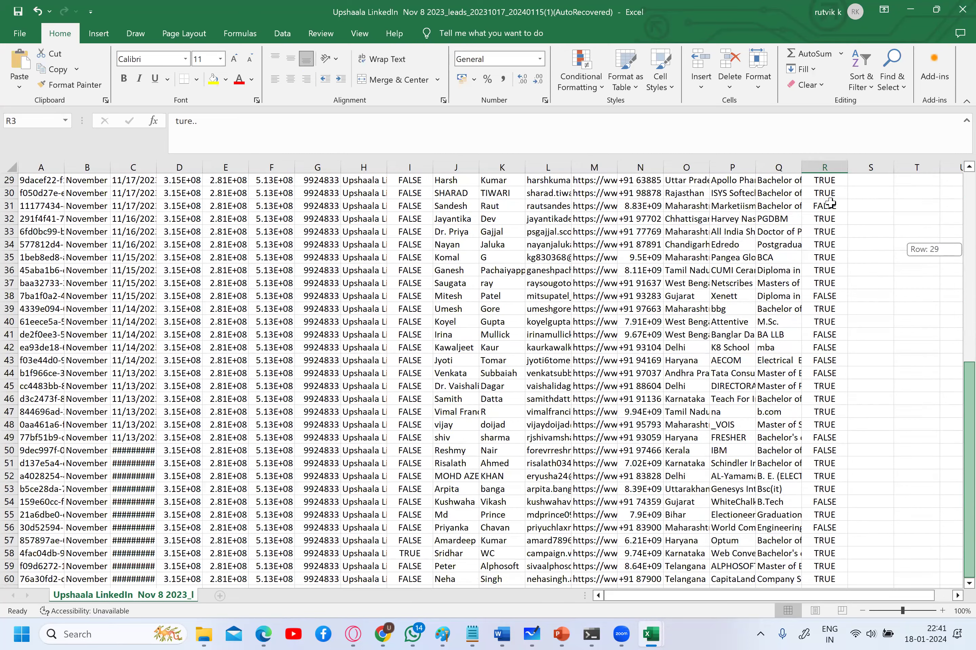
scroll(832, 203, up, 5)
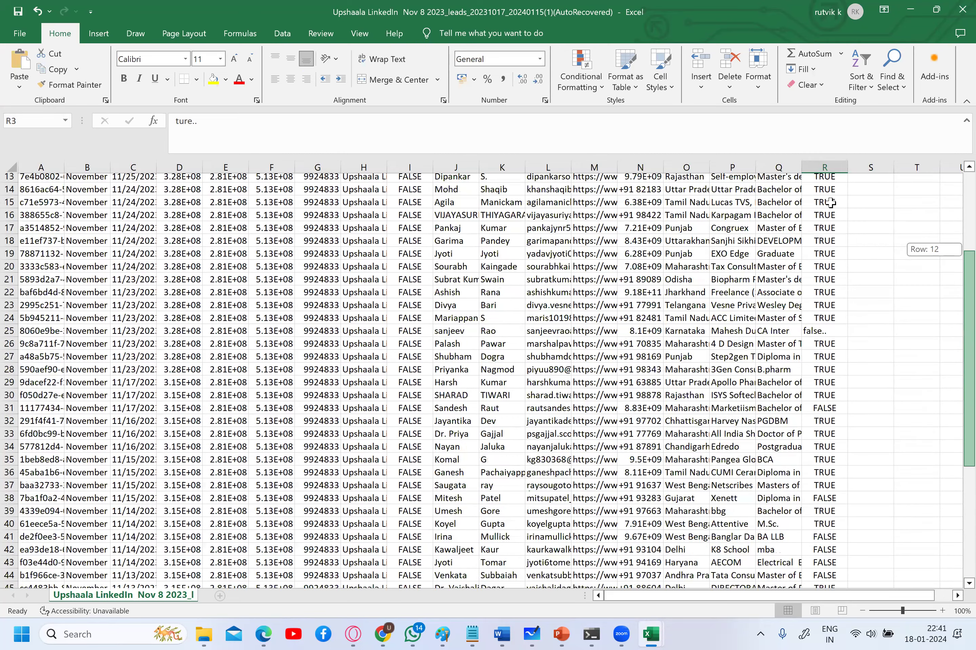
scroll(831, 202, up, 4)
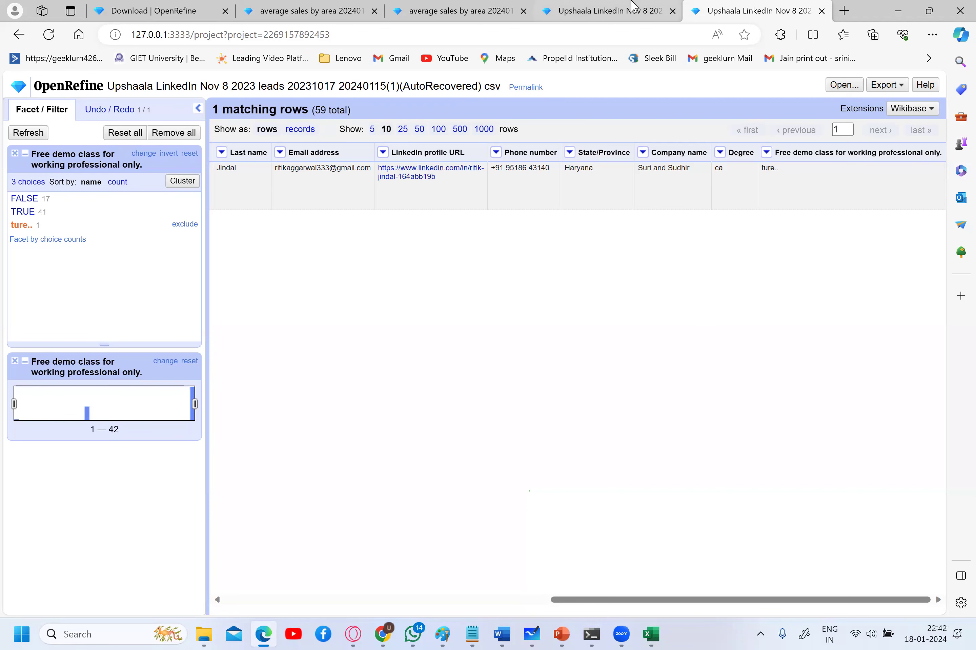
- Search the web for 'kaggle dataset' in a new Edge tab
click(844, 11)
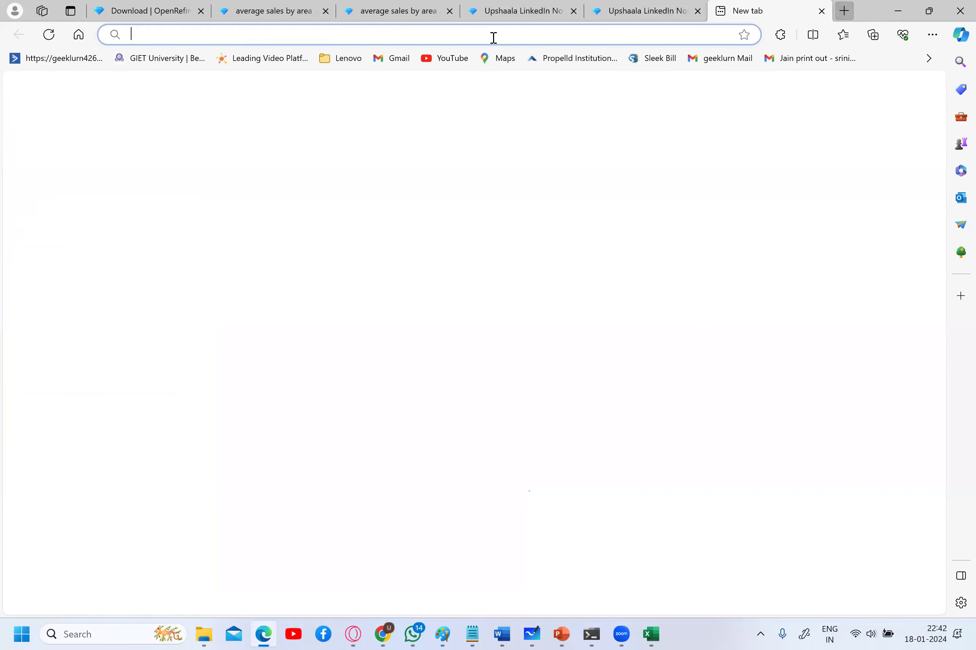
text(kaggle dataset)
key(Return)
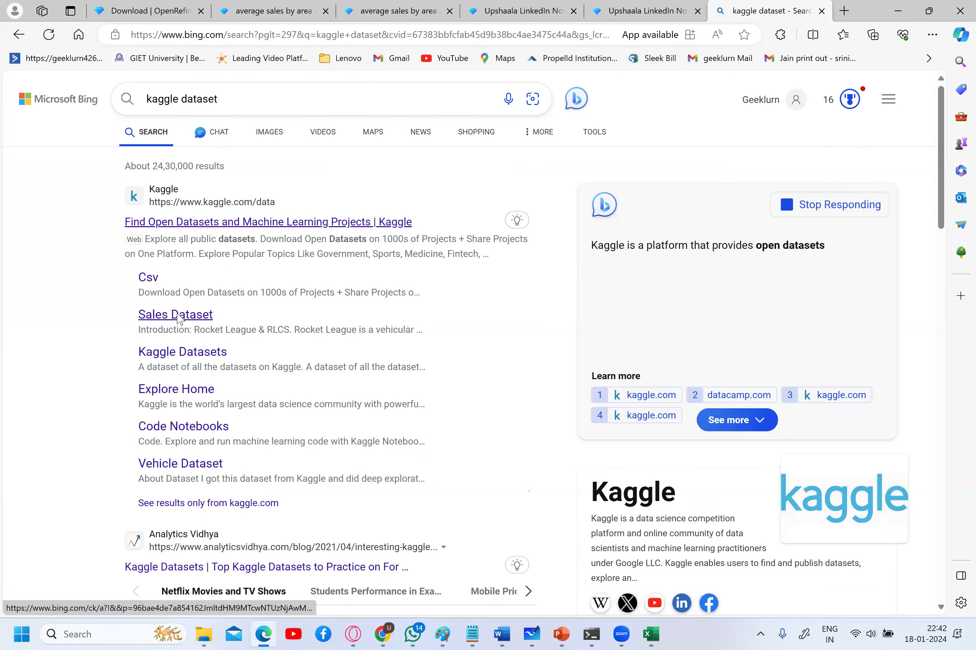
click(177, 316)
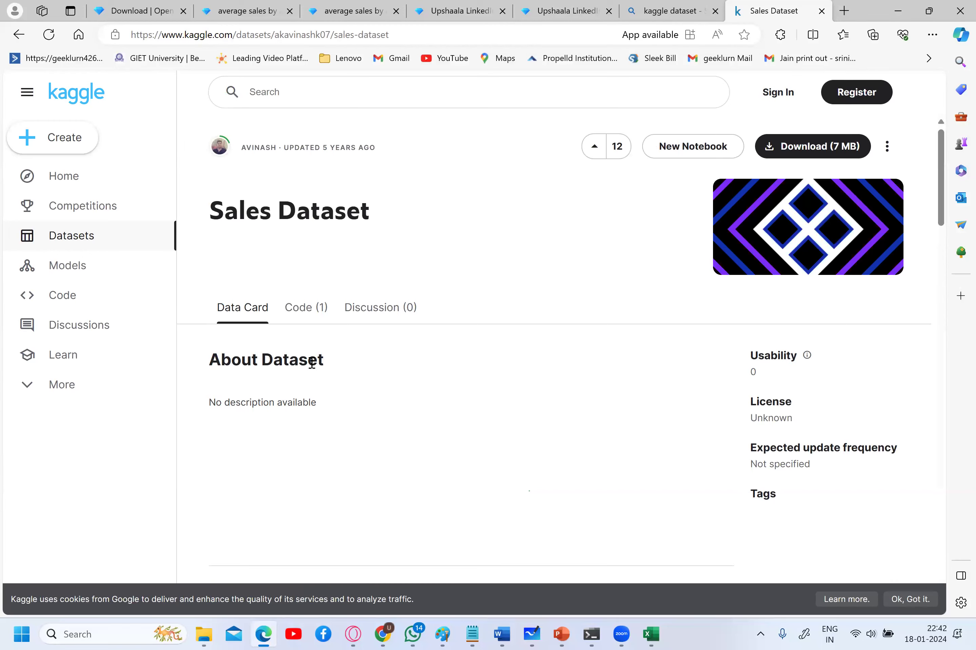
scroll(311, 363, down, 5)
scroll(311, 364, down, 6)
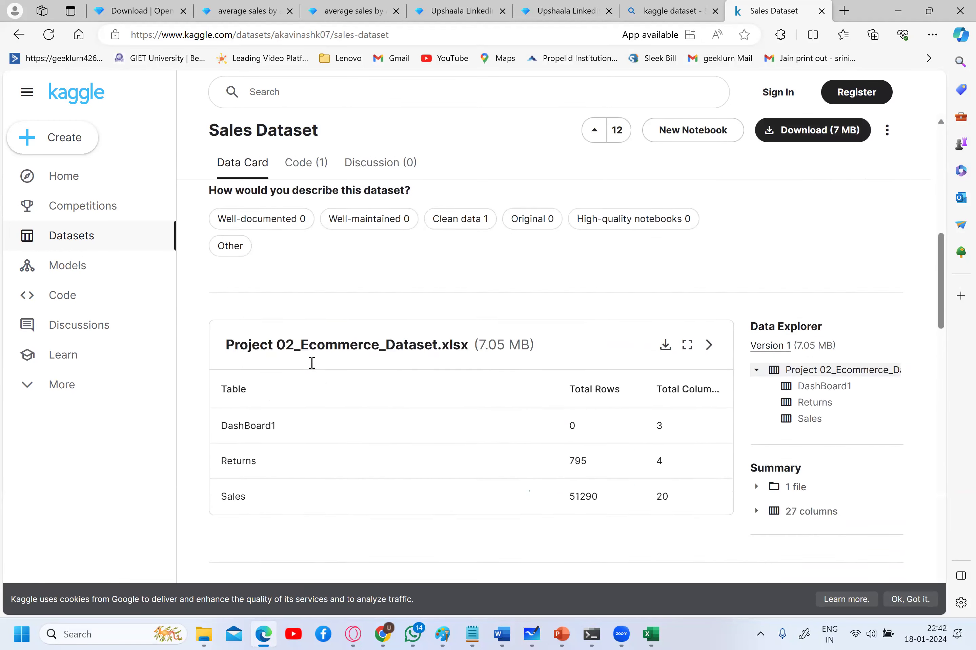
click(40, 239)
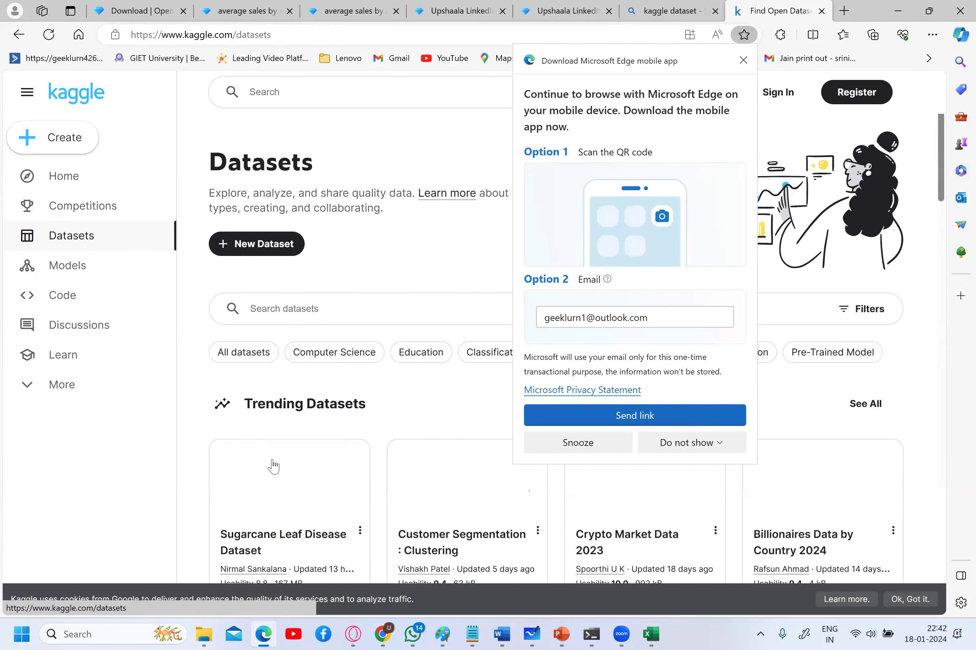
scroll(269, 420, down, 1)
scroll(267, 404, down, 2)
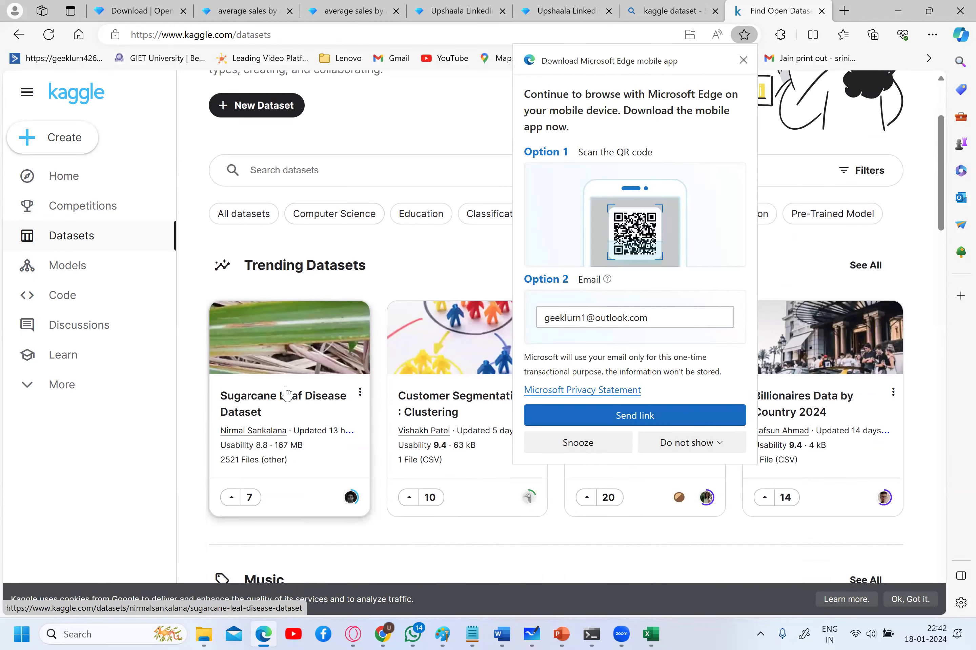
click(287, 393)
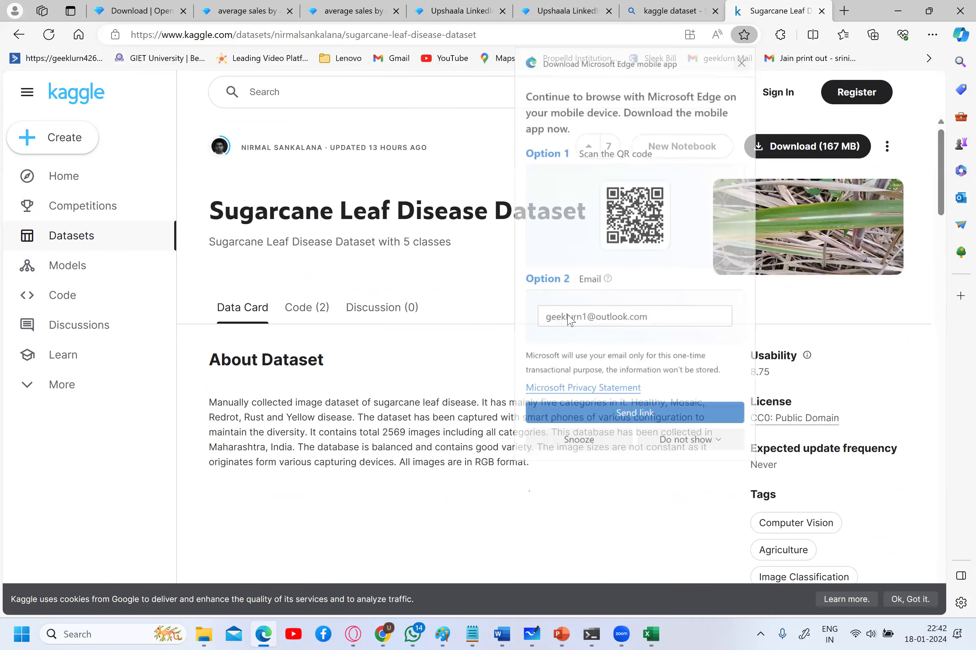
scroll(569, 320, down, 12)
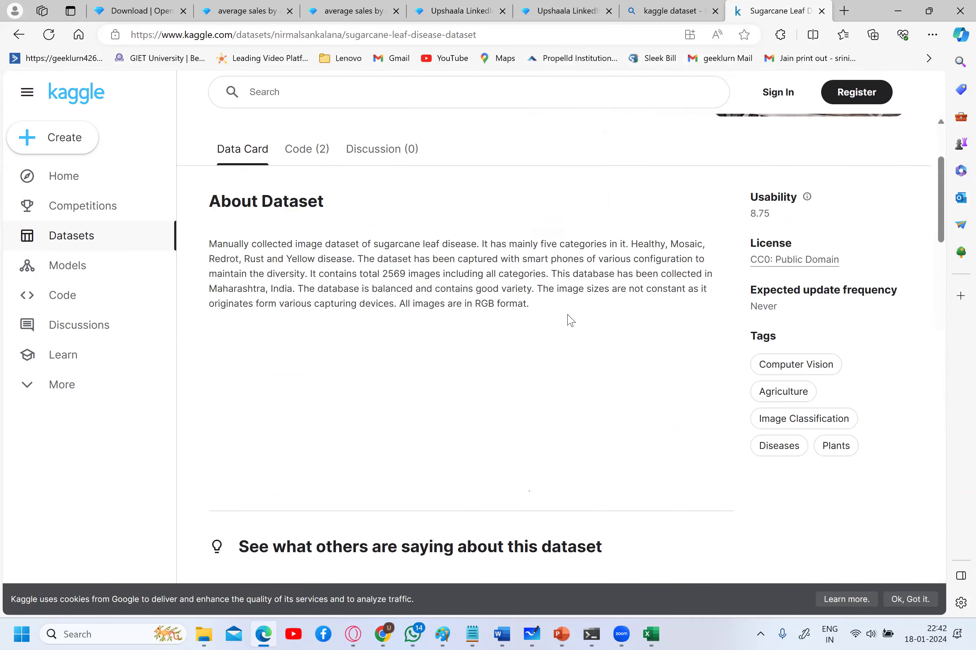
scroll(569, 321, down, 15)
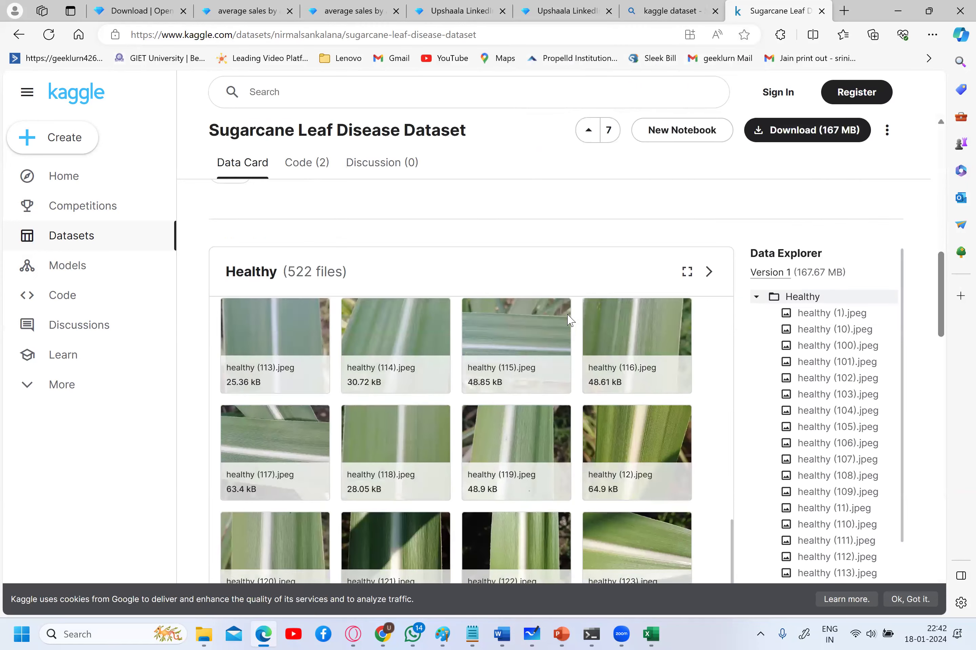
scroll(569, 321, down, 10)
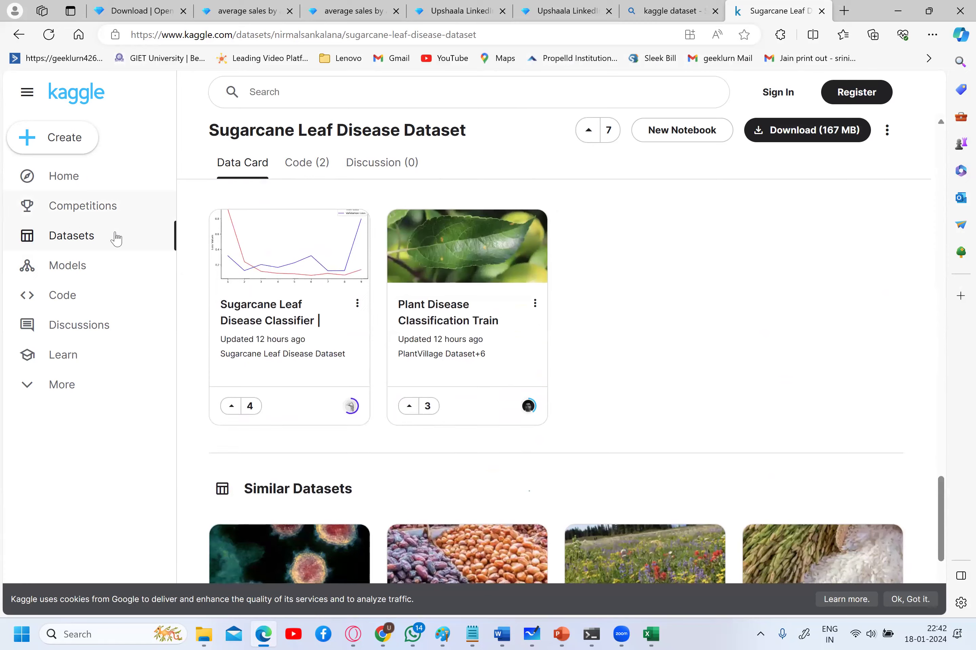
scroll(116, 236, down, 4)
click(251, 438)
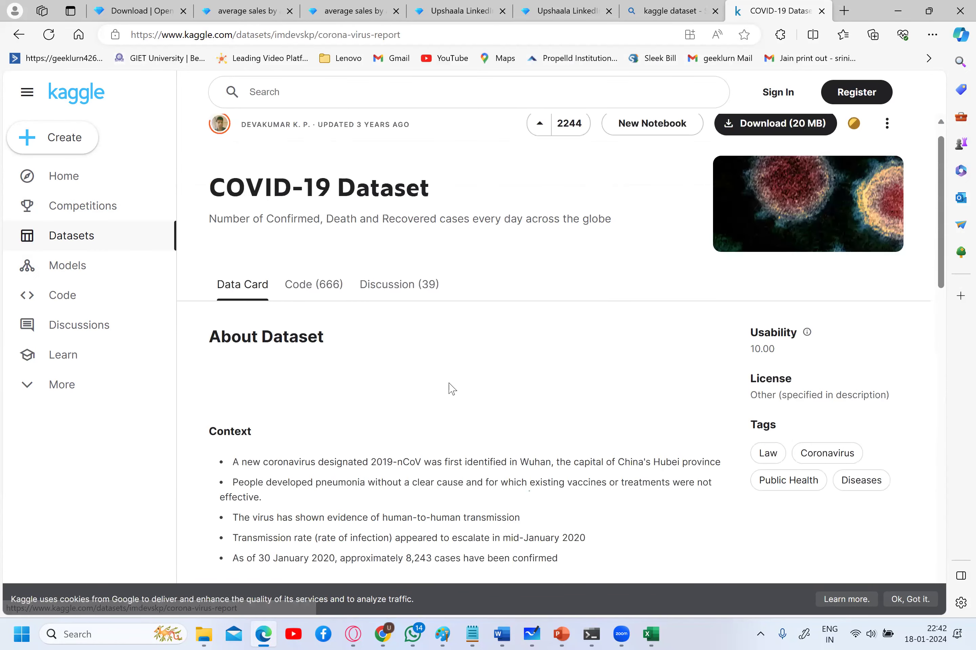
scroll(451, 388, down, 15)
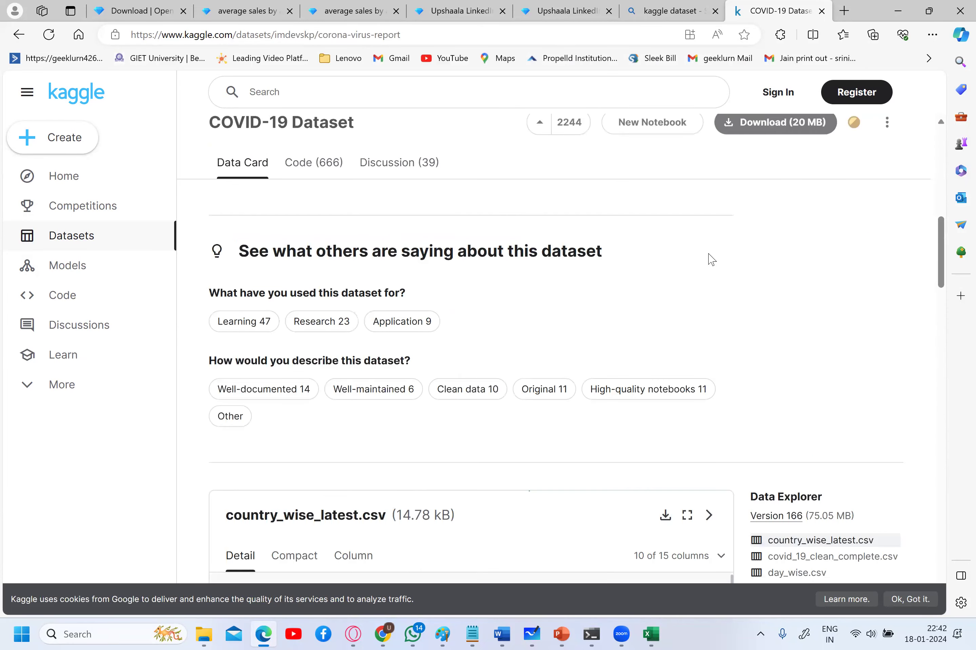
scroll(665, 280, down, 3)
click(665, 277)
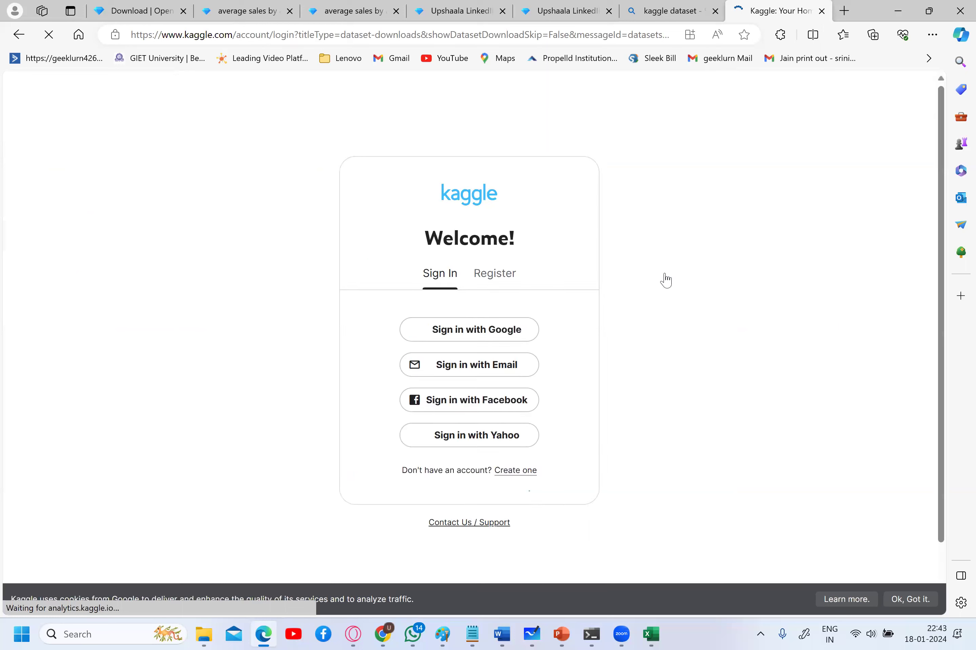
click(519, 366)
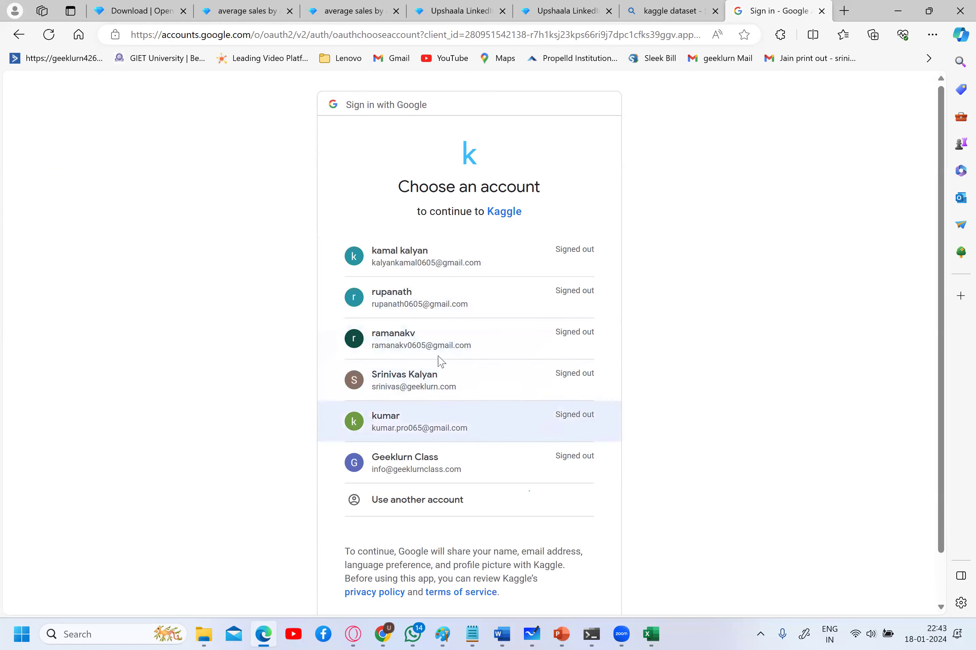
click(484, 263)
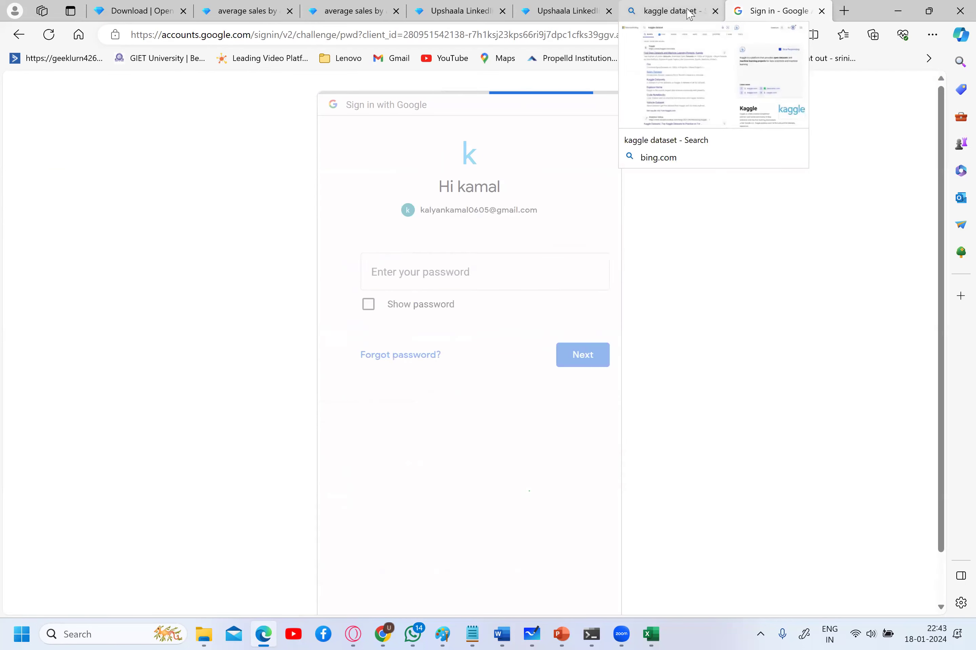
click(822, 12)
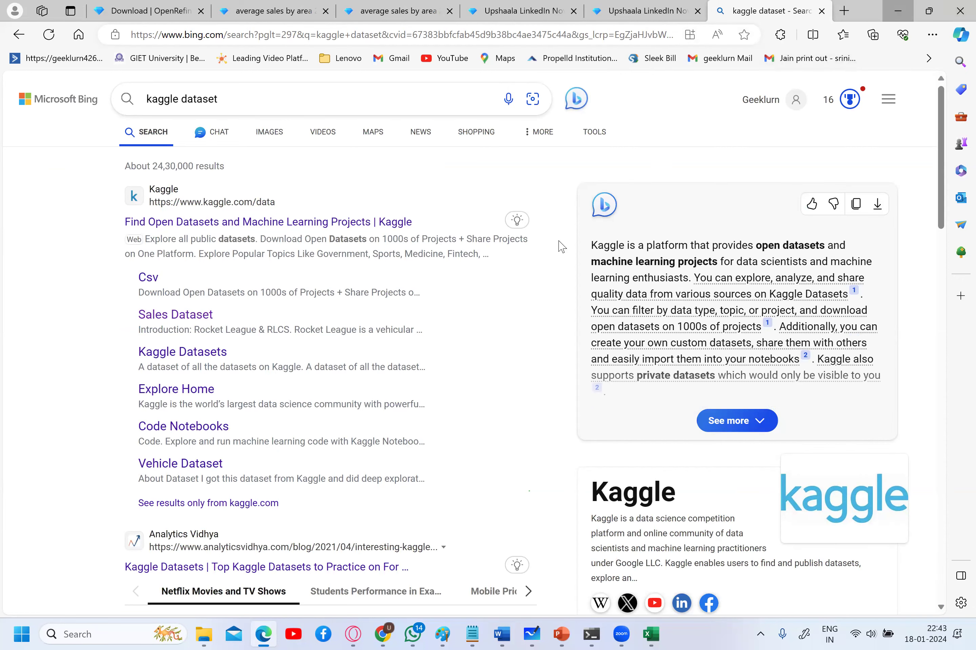
click(897, 11)
- Minimize File Explorer and bring back the OpenRefine average sales by area project in Edge
click(877, 6)
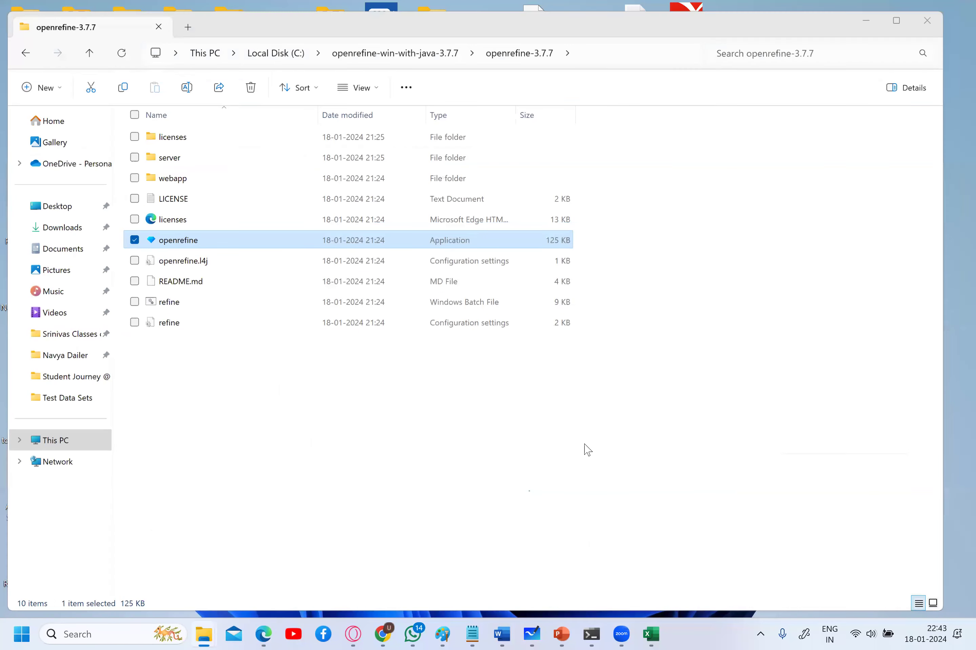
click(263, 634)
click(375, 12)
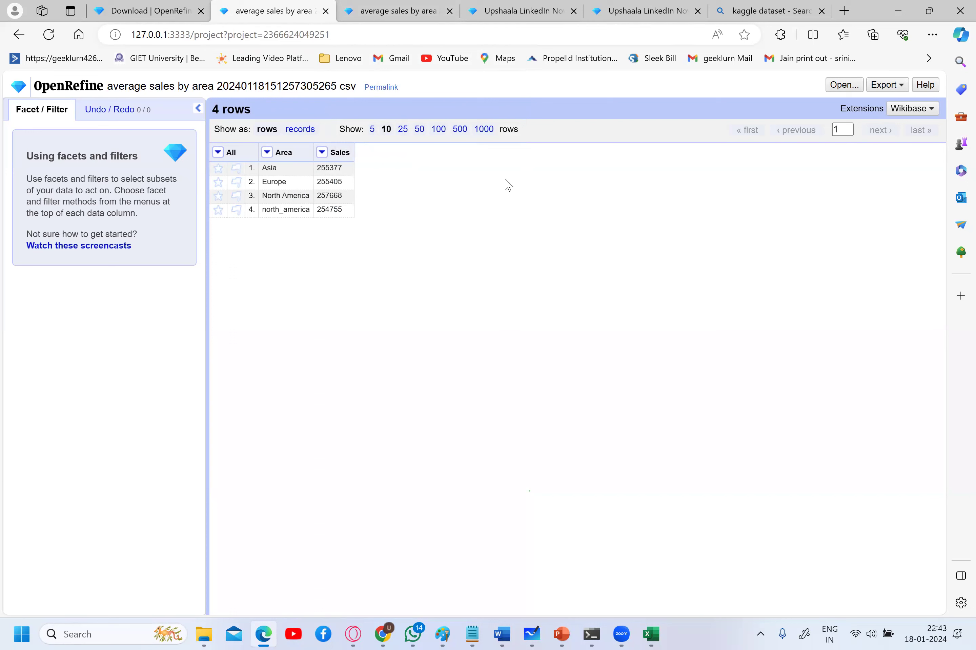
- Minimize the Edge window with OpenRefine and bring up Chrome showing the Akkio homepage
click(263, 635)
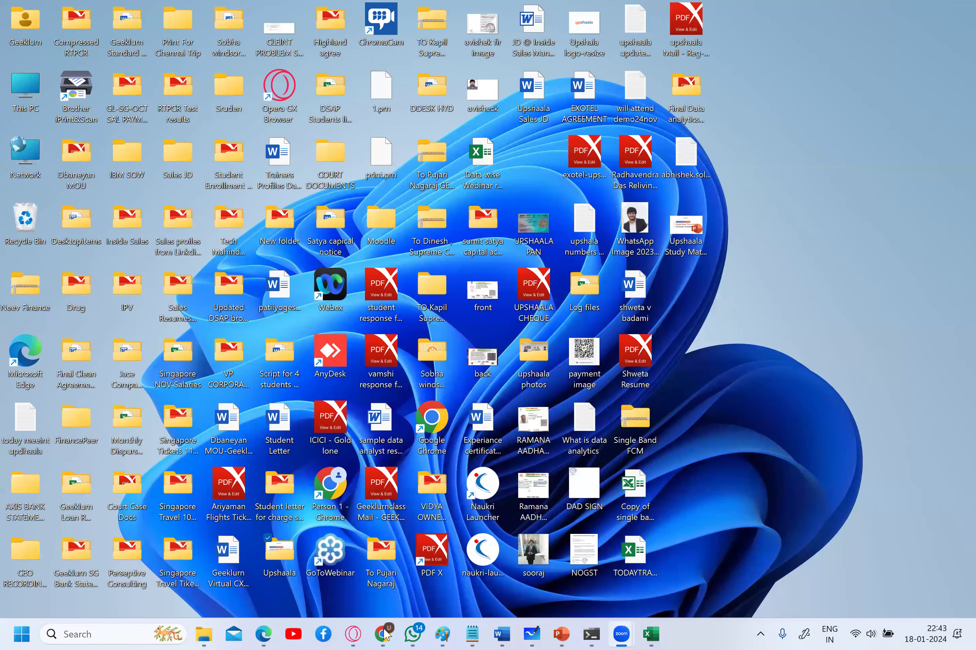
click(383, 635)
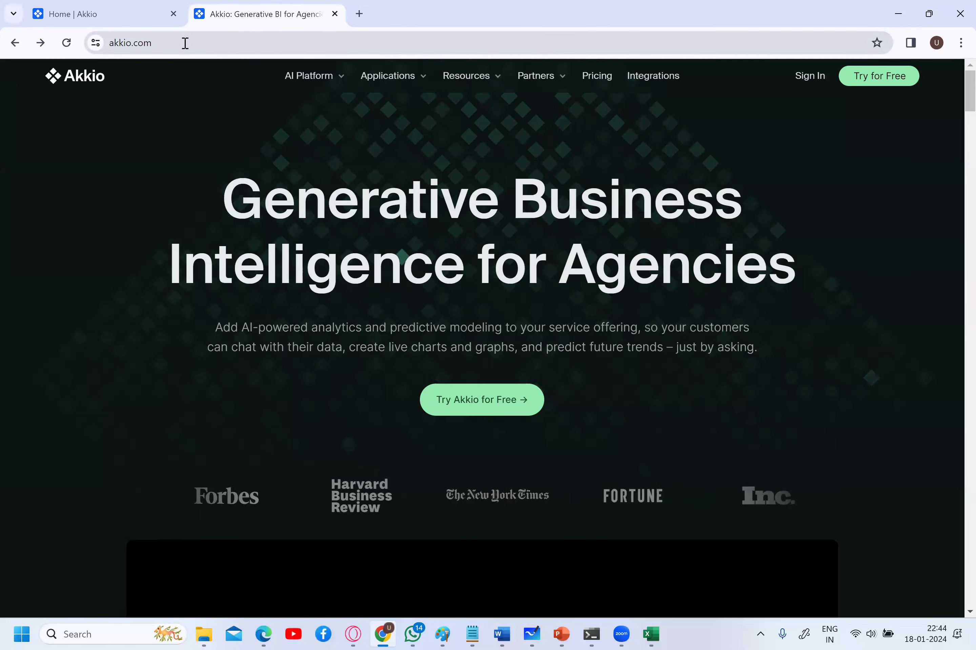
- Sign up for a free Akkio account and start a new project on the pick-a-data-source page
click(847, 81)
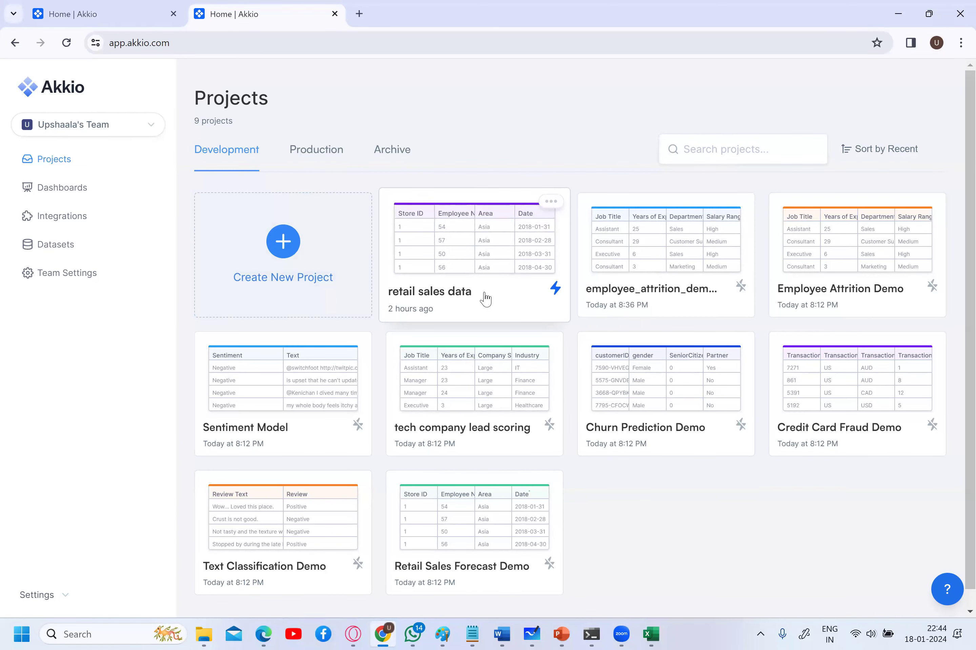
click(289, 244)
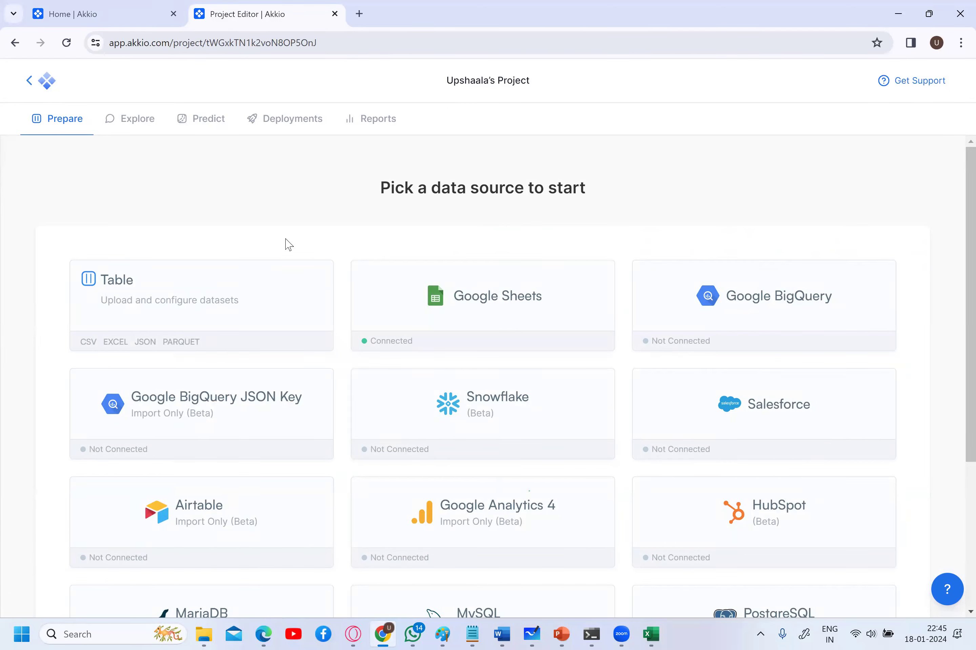
- Choose Table as the source and load retail sales data.csv (3,000 rows, 9 columns)
click(163, 310)
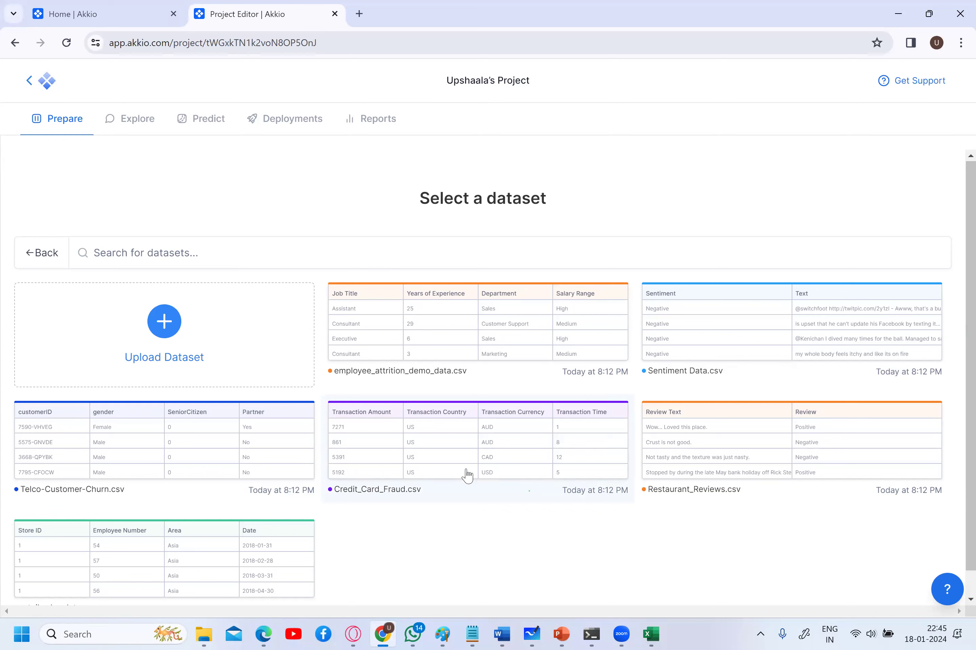
click(156, 524)
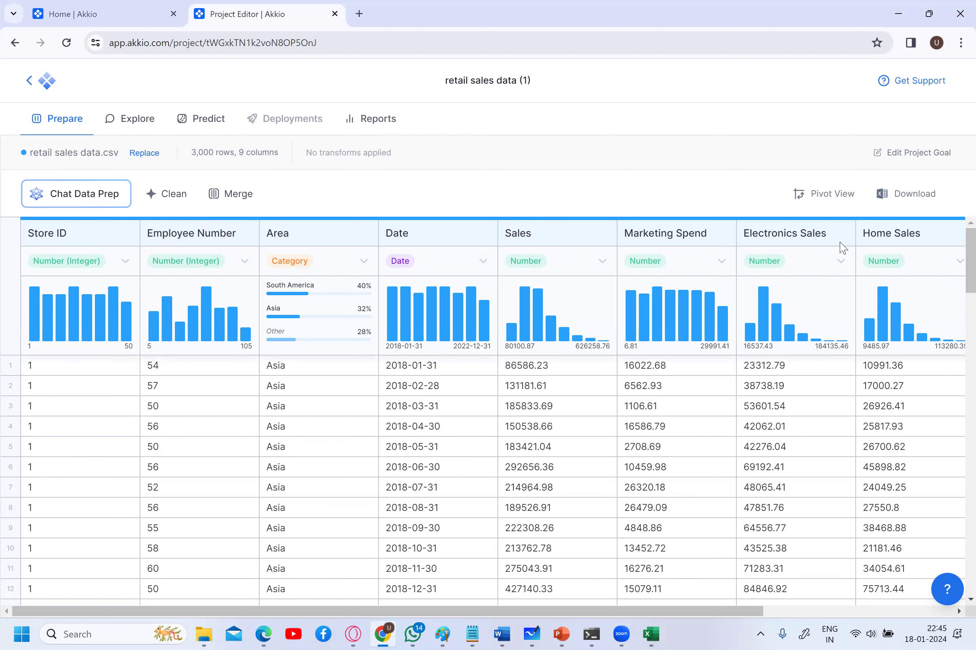
- Clear the accidental text selection and open Chat Explore on the Explore step
mouse_move(847, 235)
mouse_down()
mouse_move(881, 234)
mouse_move(865, 233)
mouse_up()
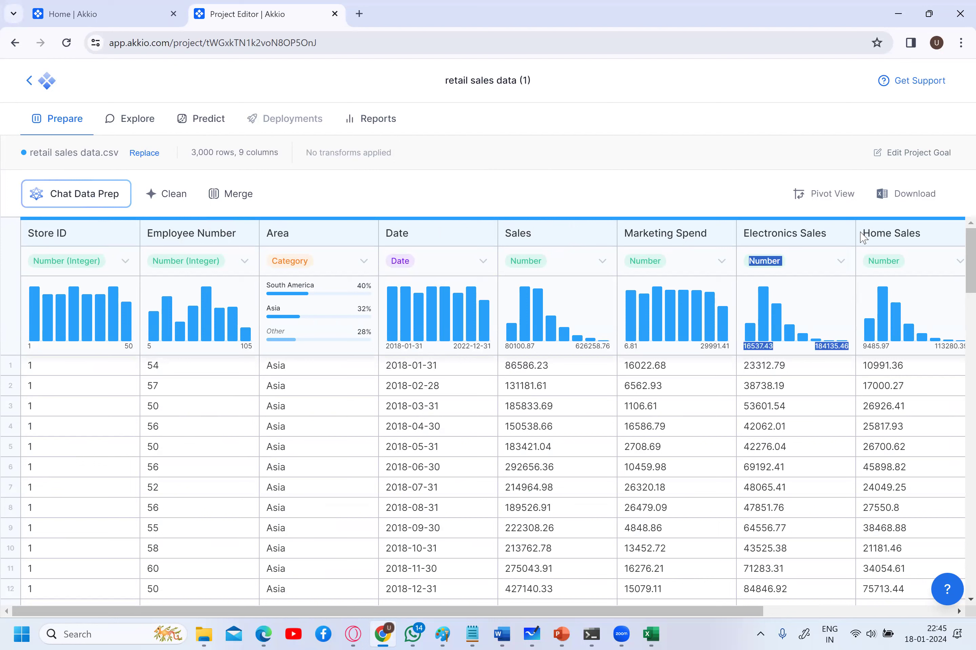
click(672, 480)
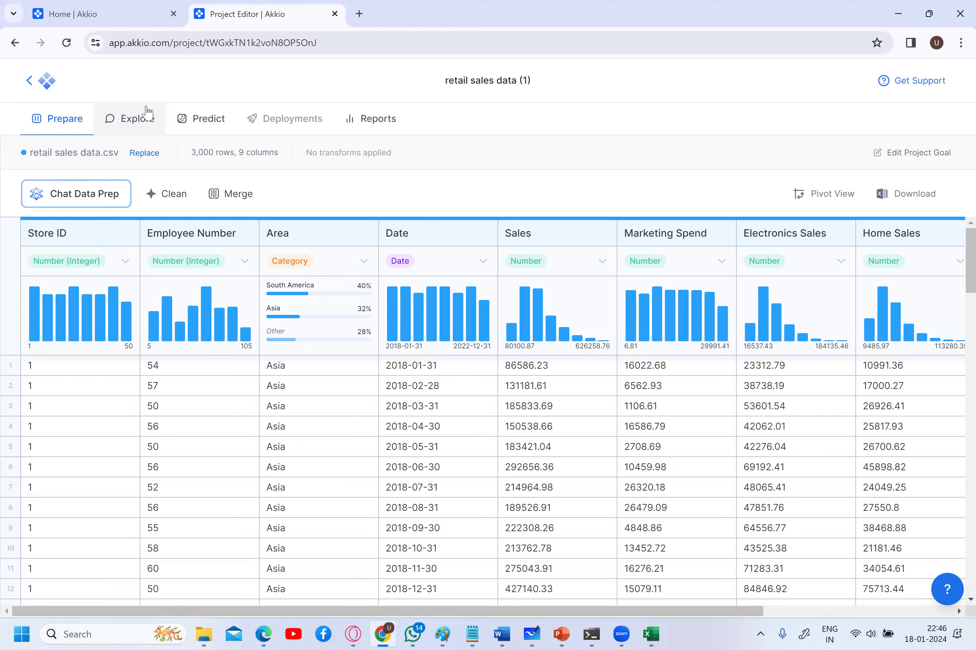
click(130, 124)
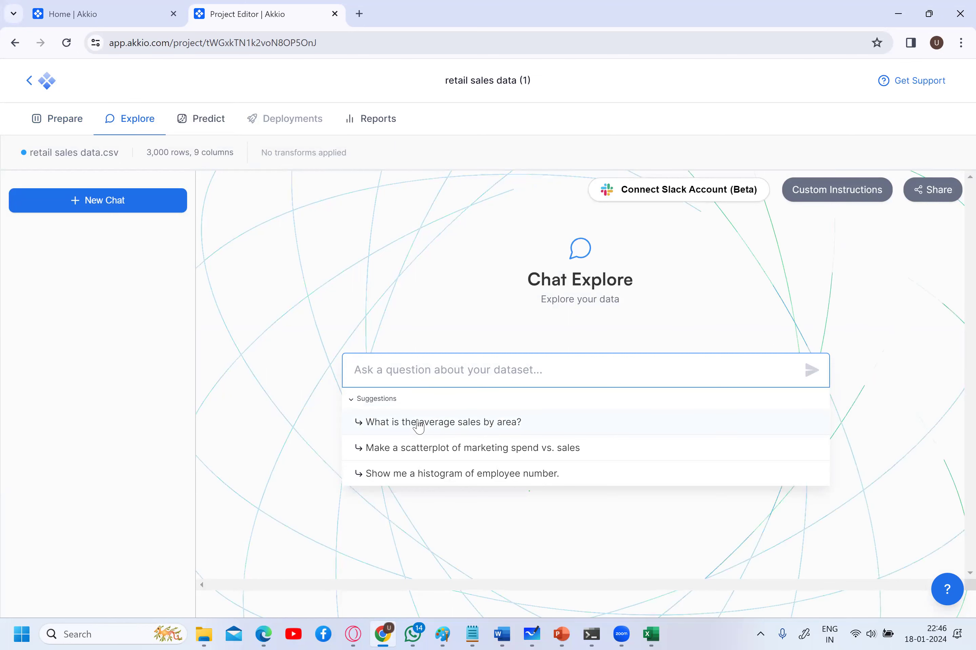
- Ask the chat 'what is the average sales by area' to get averages for the four areas
text(what is)
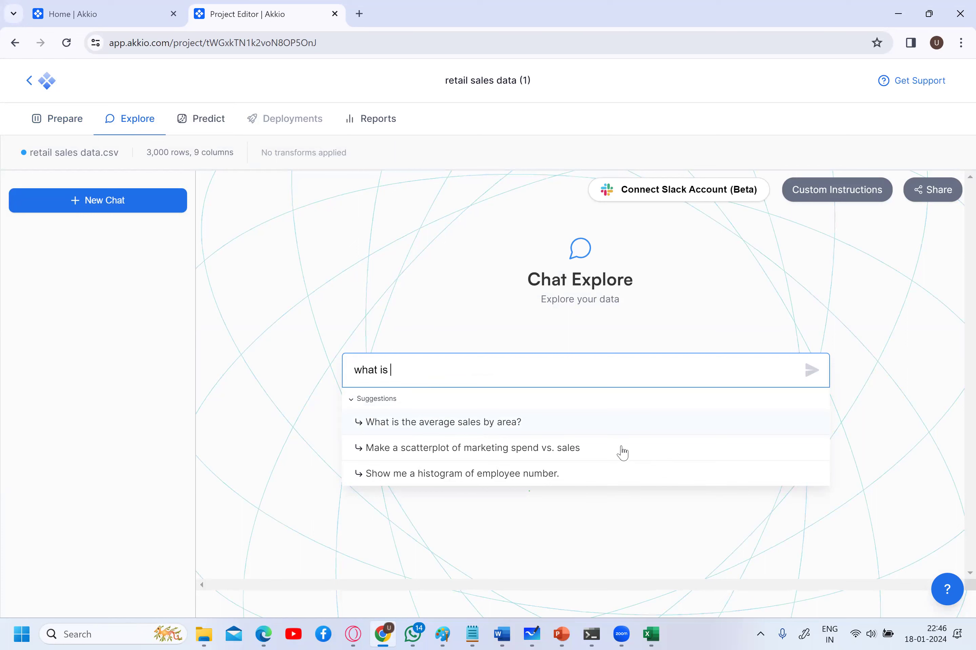
text( the average sales by area)
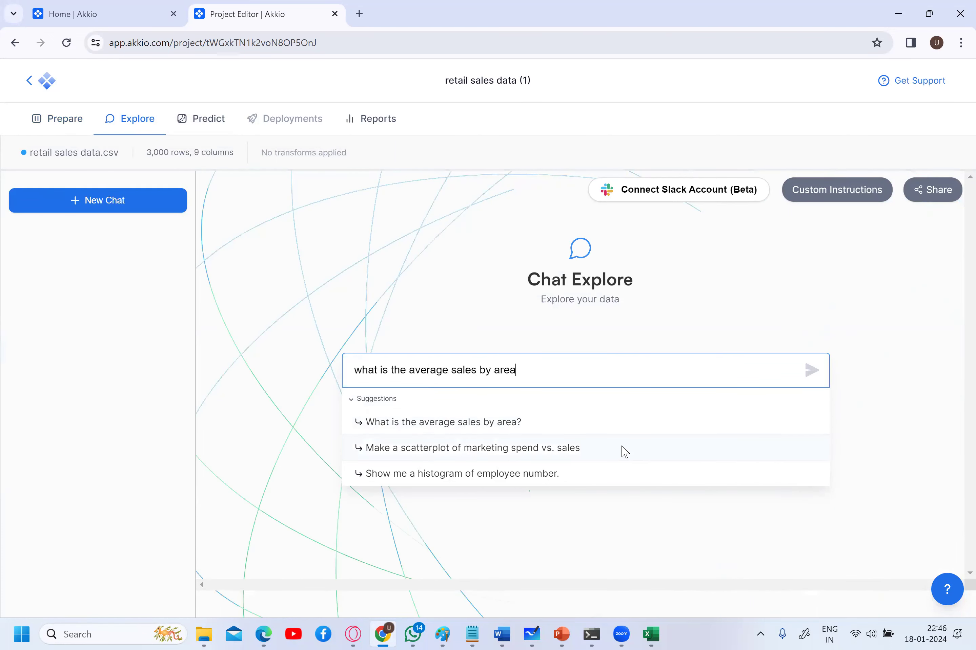
key(Return)
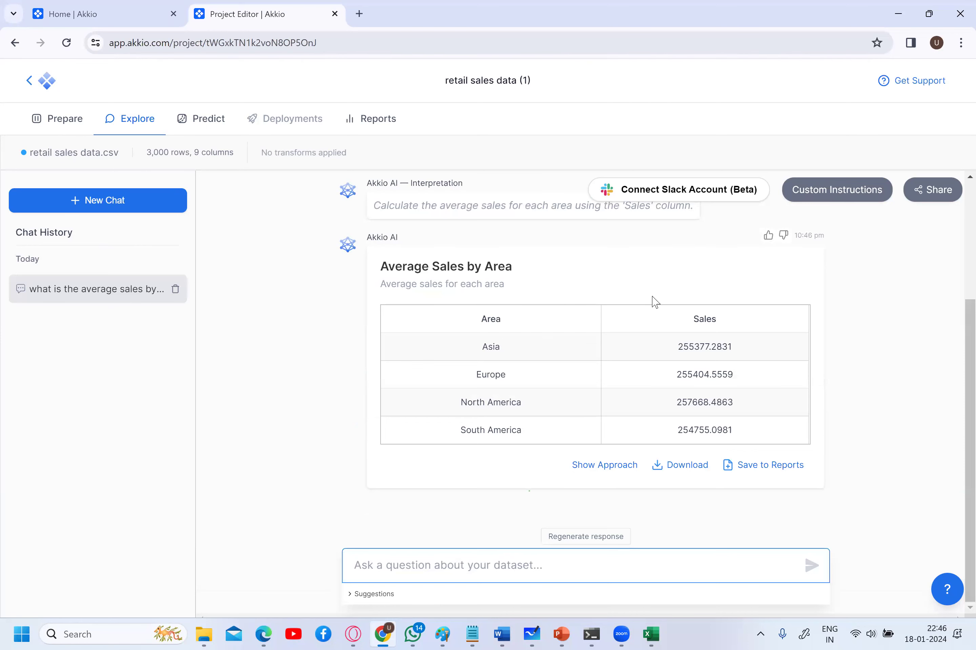
- Save the Average Sales by Area table to Reports
scroll(653, 301, up, 3)
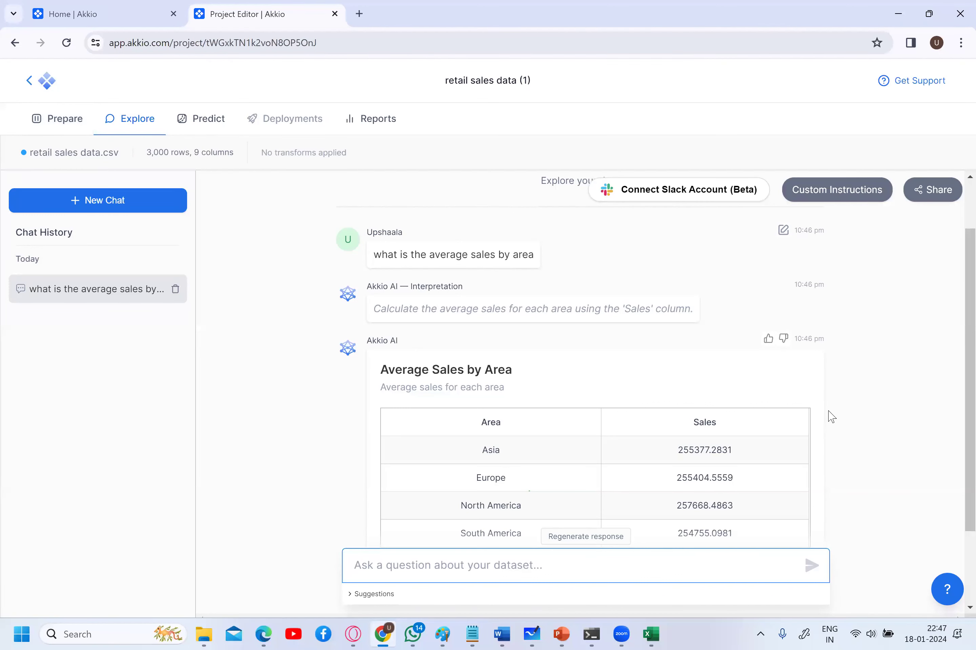
scroll(832, 418, down, 1)
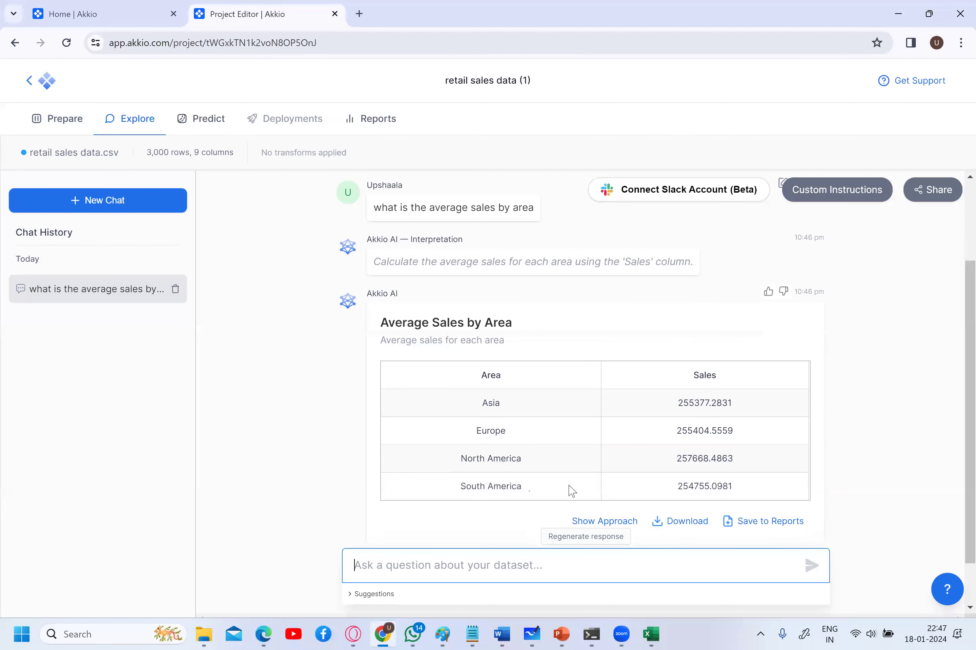
scroll(572, 491, down, 2)
click(763, 465)
- On the Reports page, show the saved card's approach explaining how the averages were calculated
click(371, 119)
scroll(313, 534, down, 2)
click(314, 534)
scroll(314, 534, down, 1)
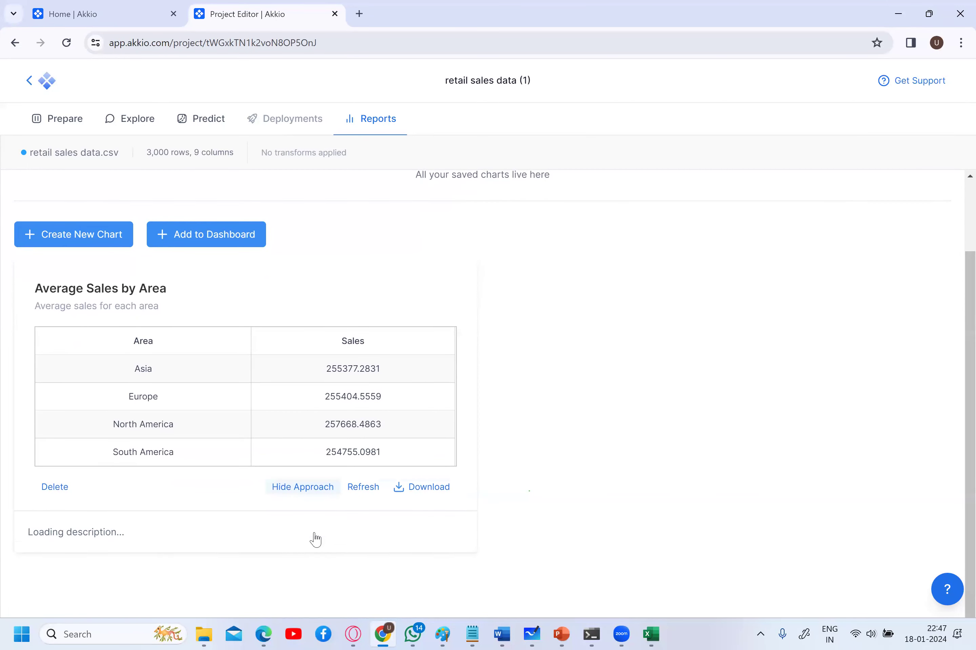
scroll(280, 540, down, 3)
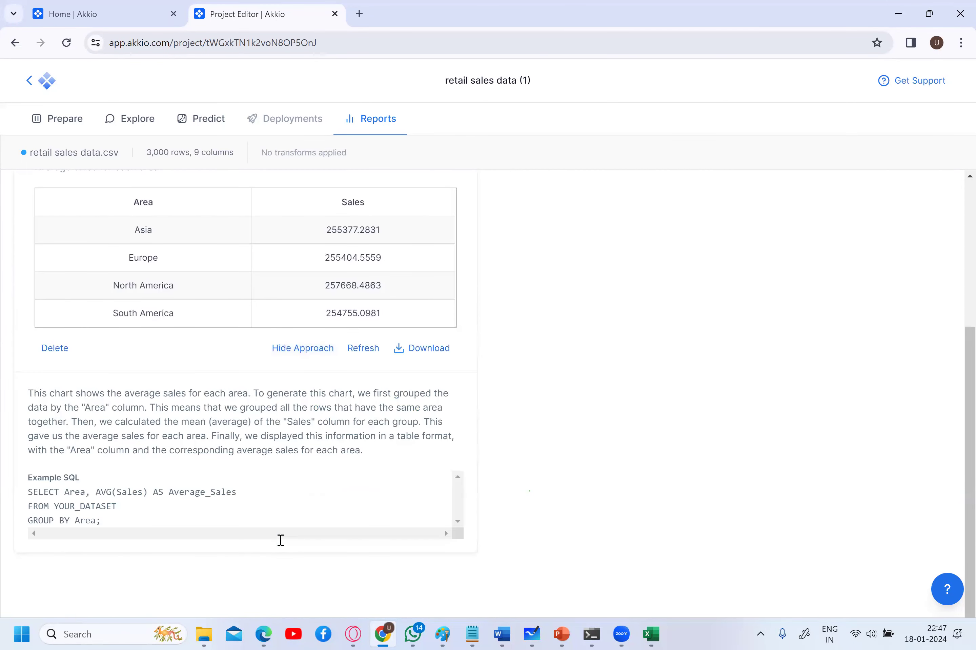
drag(32, 496, 109, 528)
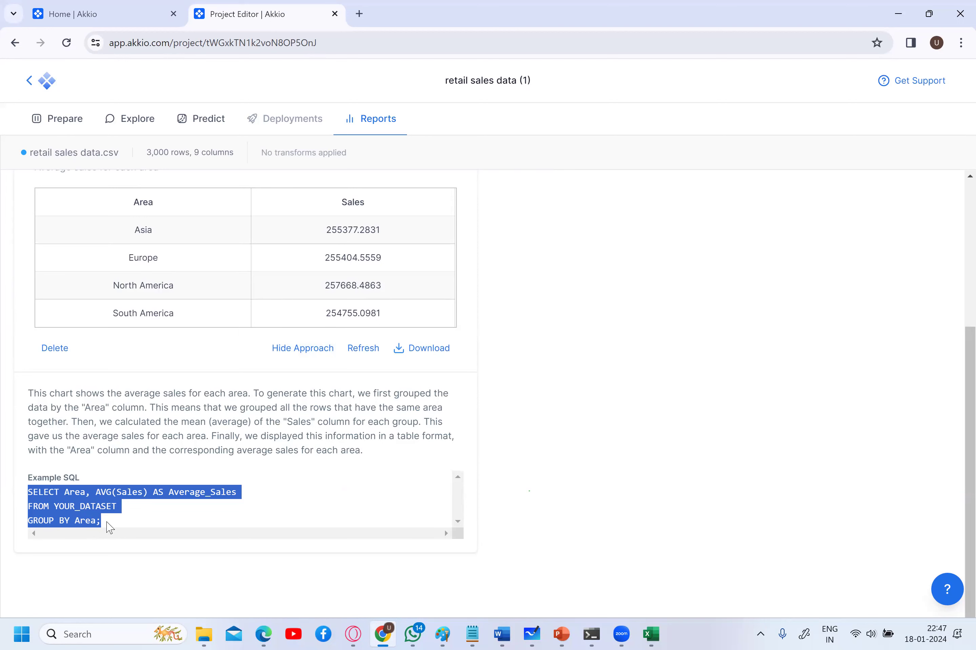
scroll(108, 527, up, 5)
scroll(109, 528, down, 2)
scroll(109, 528, up, 2)
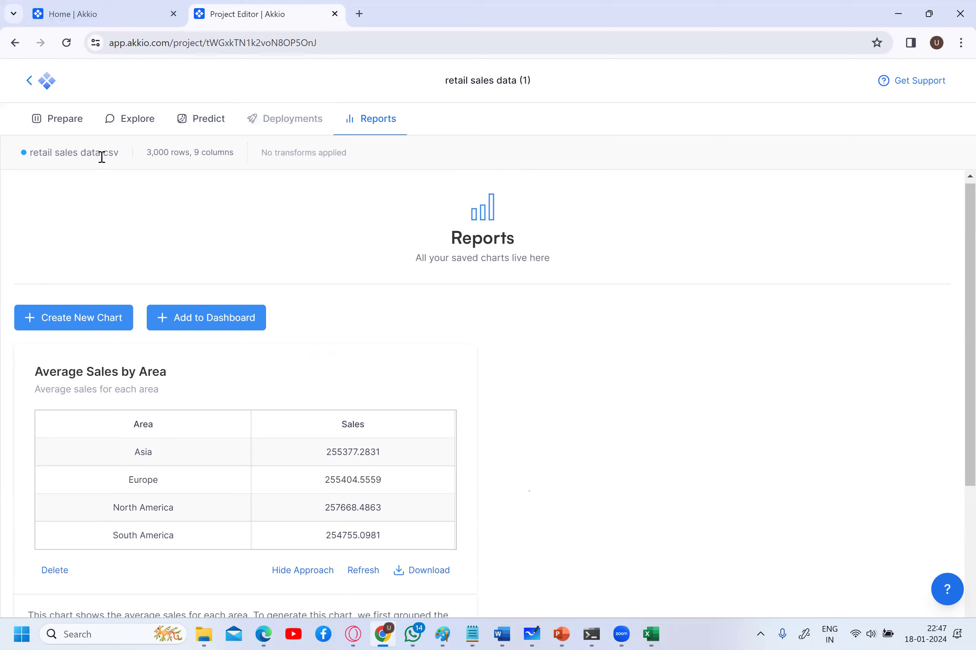
- Switch from Explore to Prepare and back to Explore, reopening Chat Explore
click(136, 125)
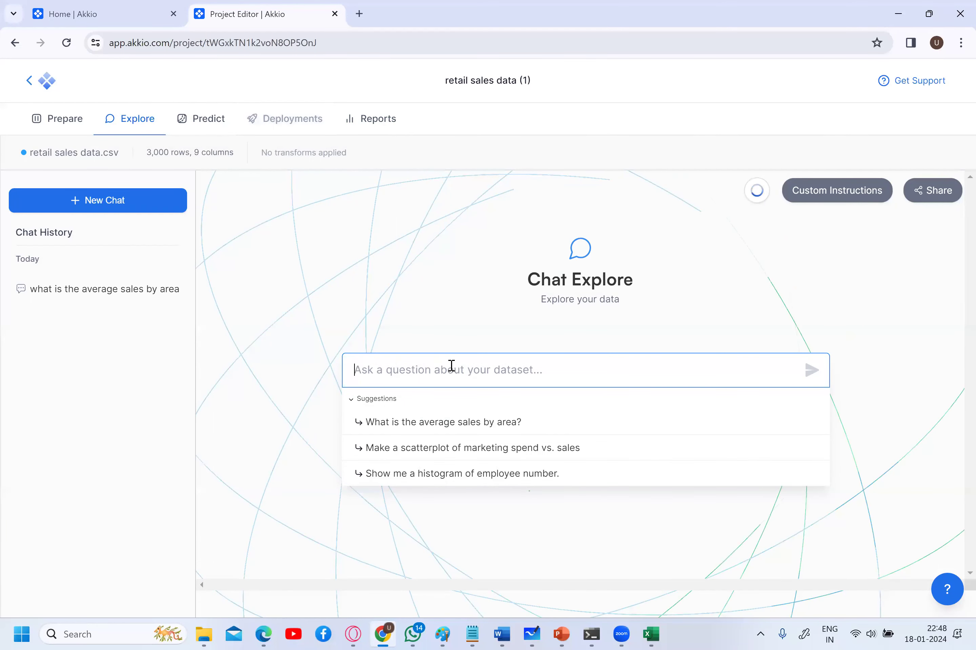
click(67, 123)
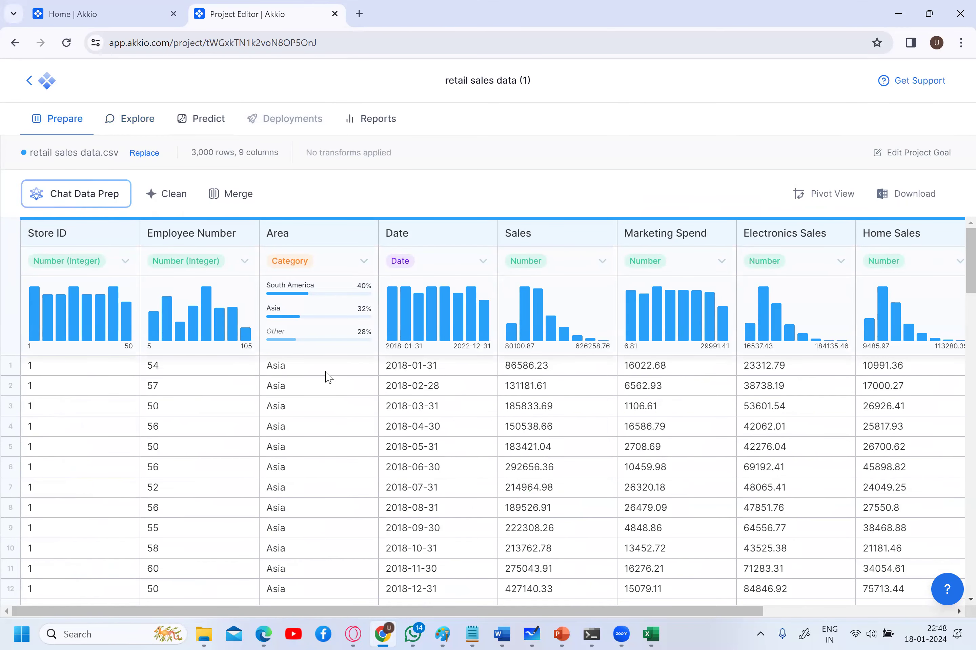
click(153, 118)
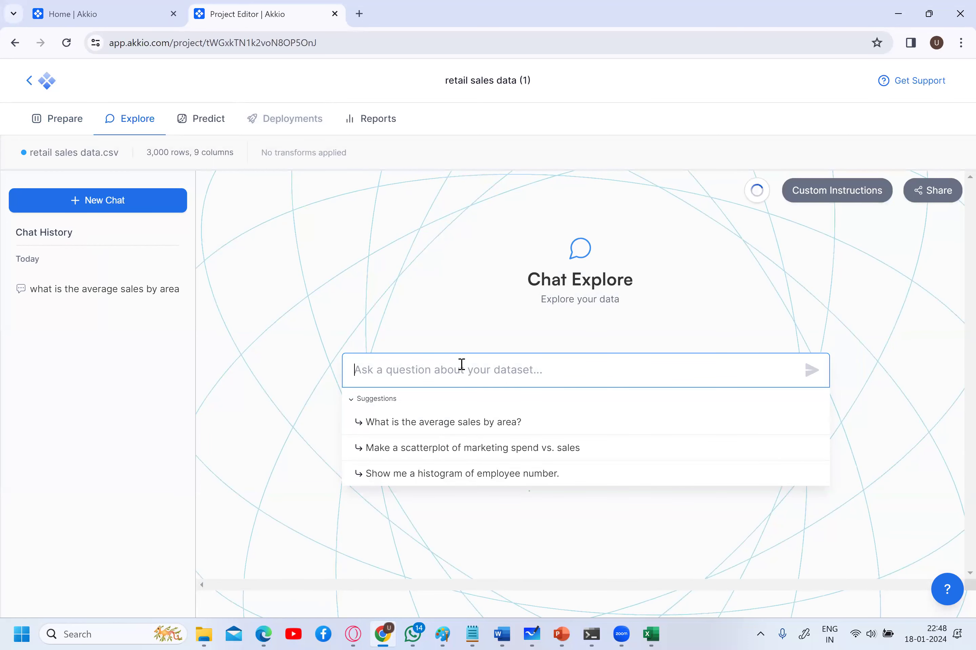
- Request a 'comparison chart of sales based on area' and scroll to the Total Sales by Area chart
text(compa)
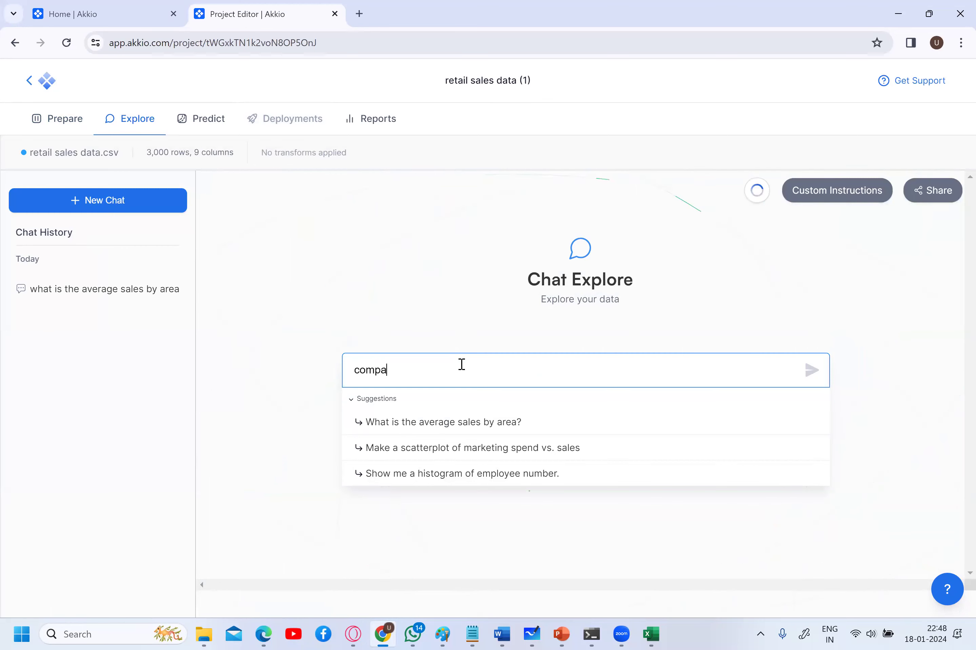
text(r)
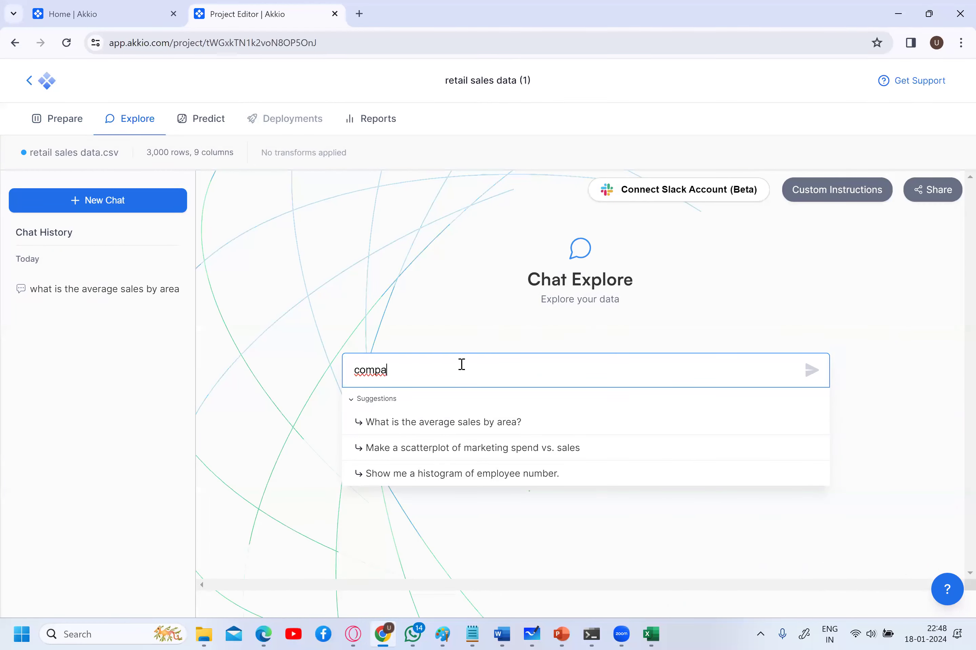
text(i)
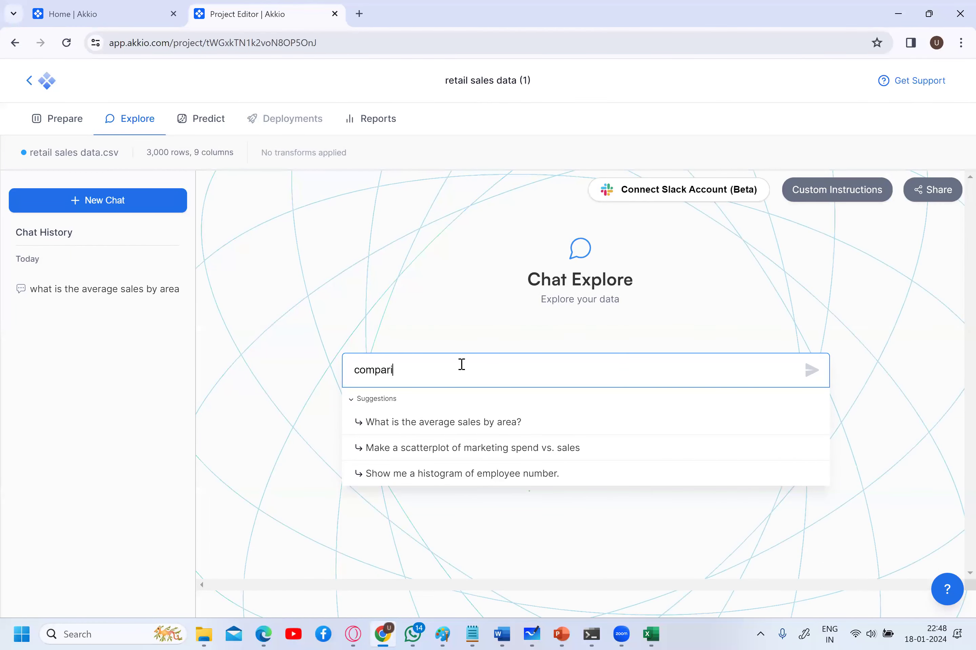
text(son chart of sales based on area)
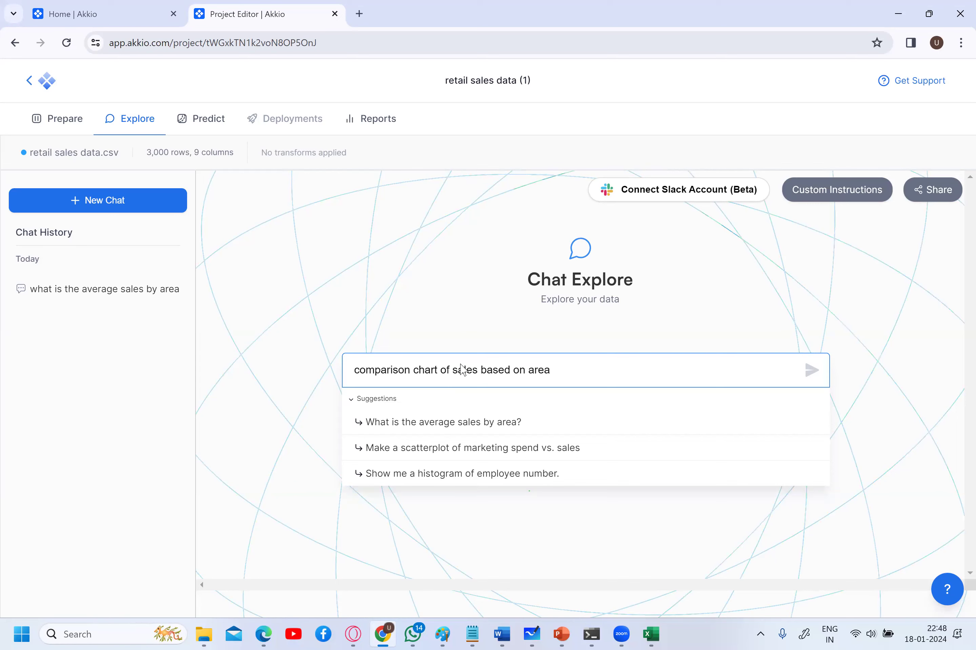
key(Return)
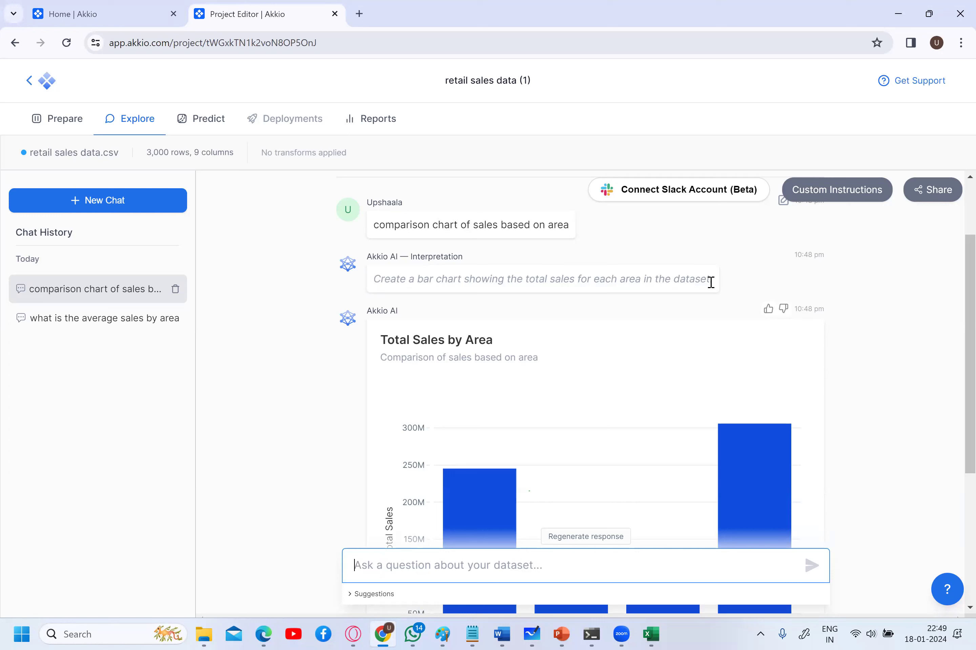
scroll(711, 282, down, 3)
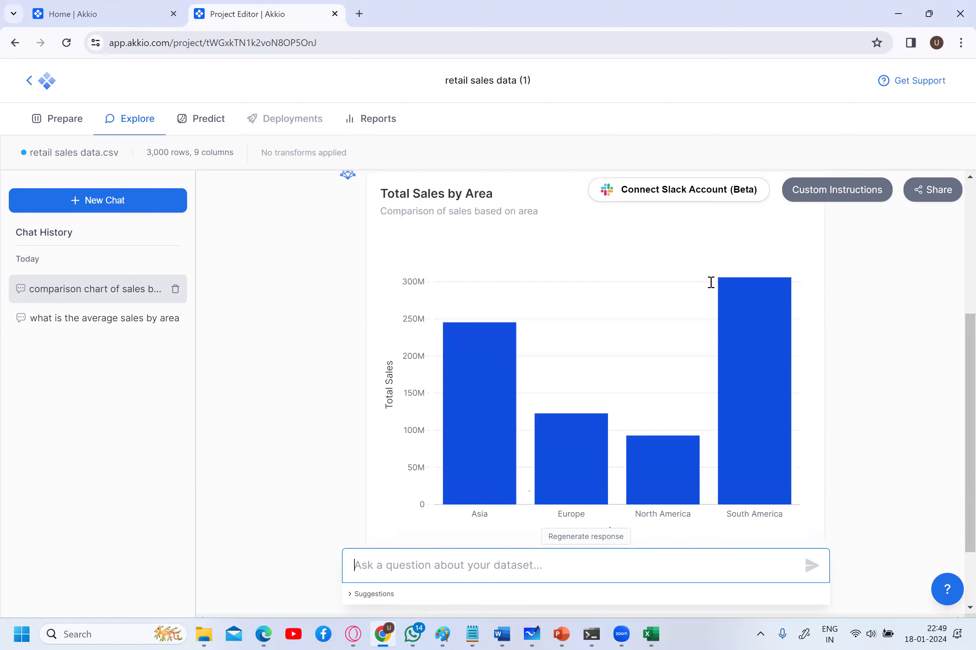
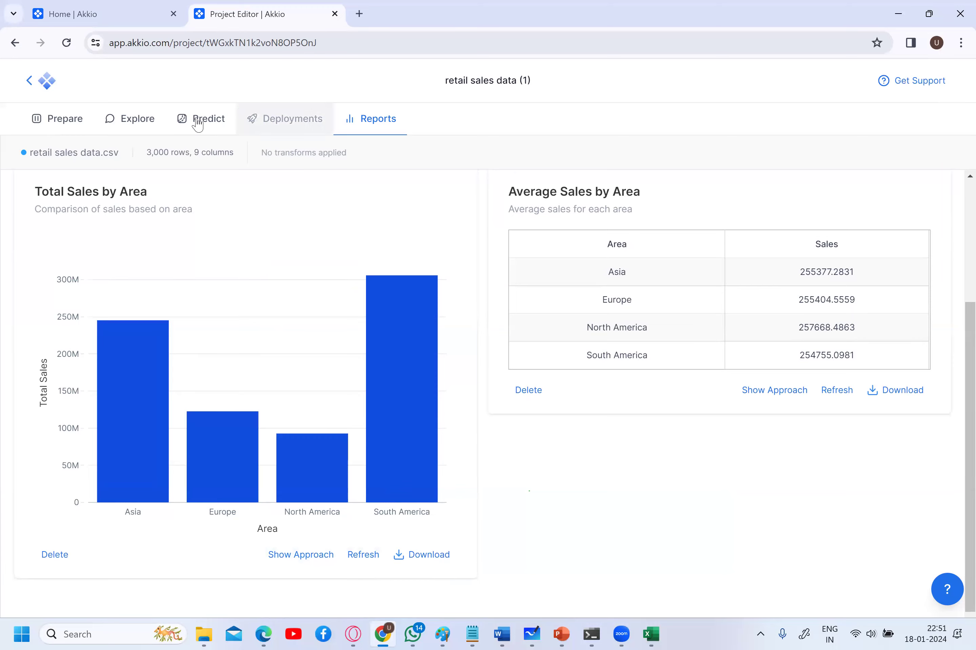
- Back on Reports, show the approach and example SQL behind the Total Sales by Area chart
click(137, 120)
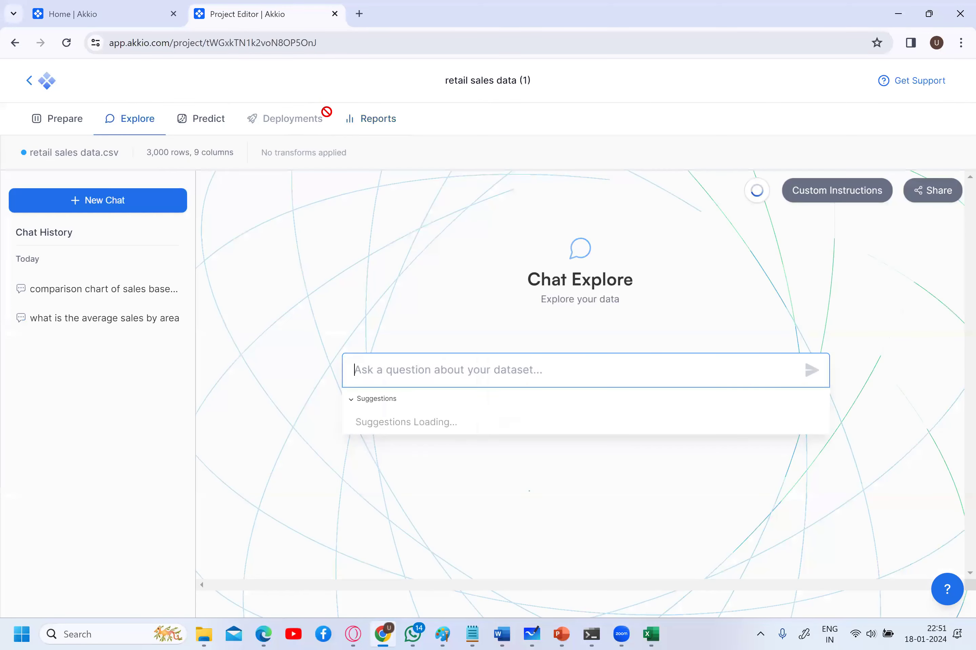
click(363, 126)
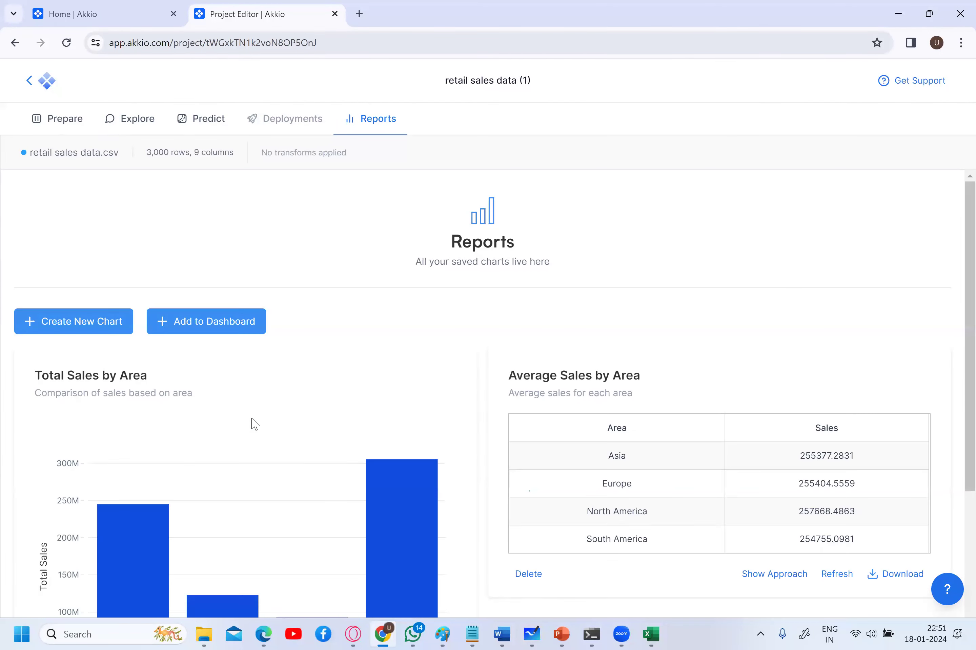
scroll(252, 422, down, 5)
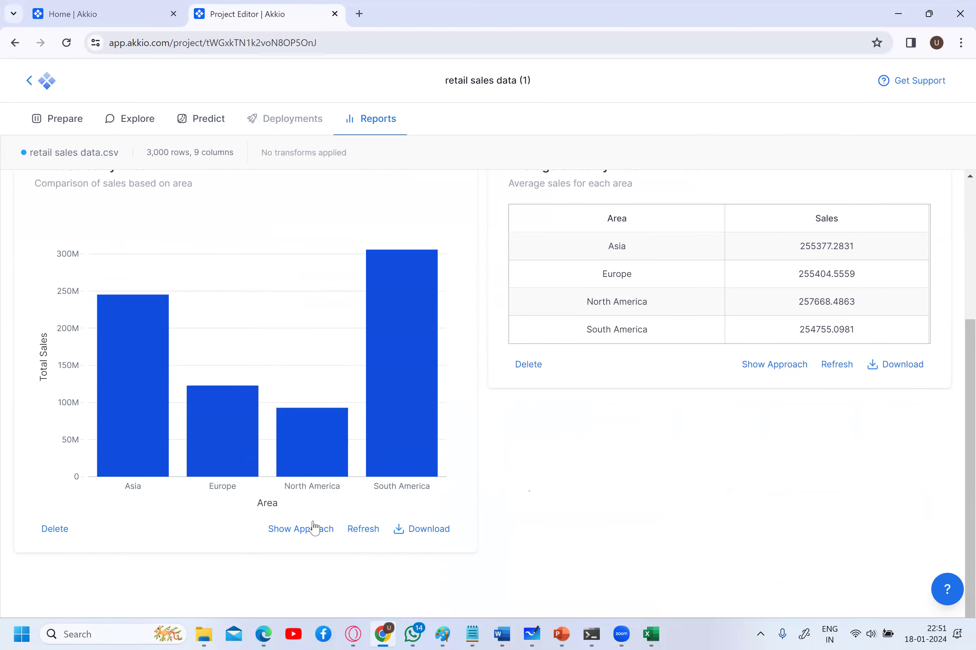
click(321, 534)
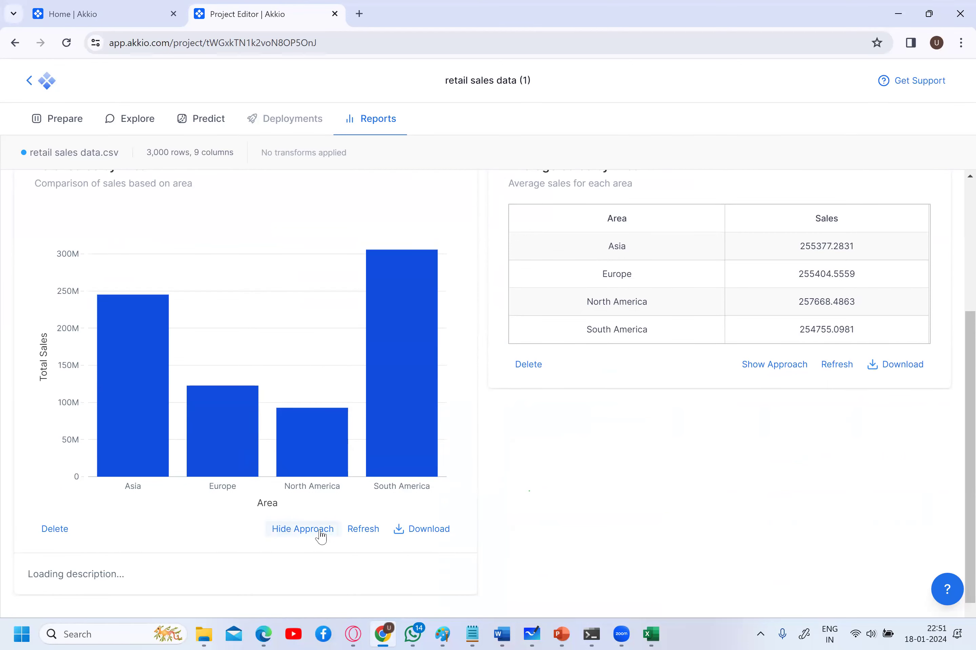
scroll(321, 537, down, 1)
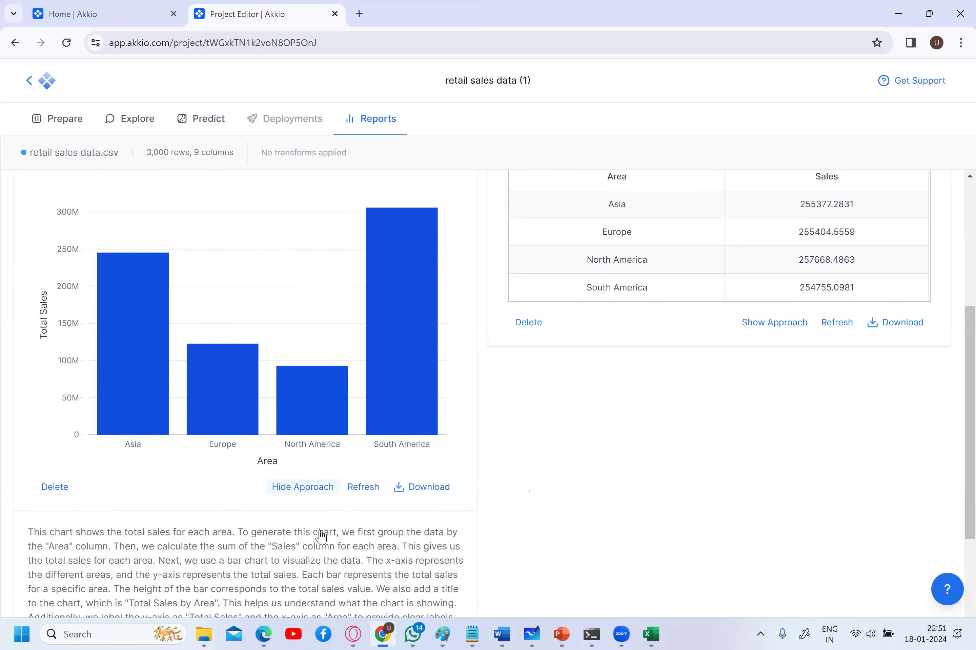
scroll(267, 537, down, 4)
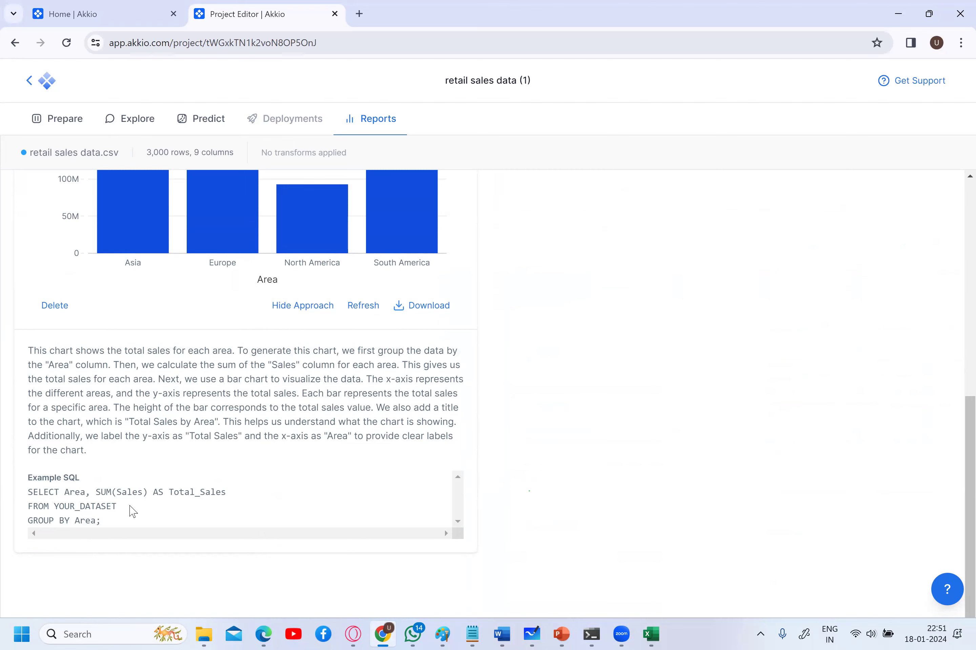
scroll(132, 511, up, 4)
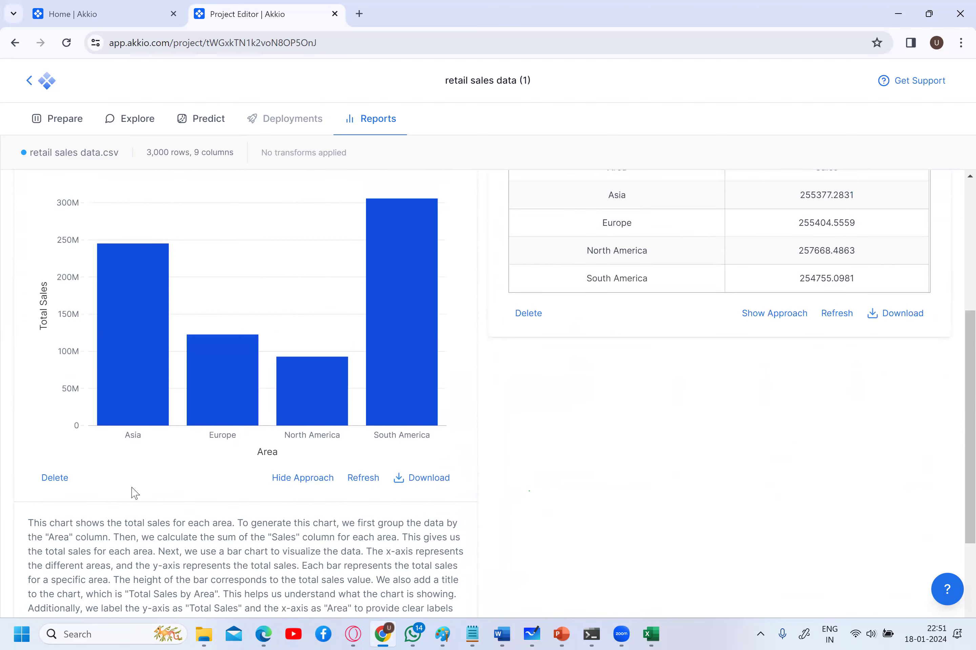
- Download the Total Sales by Area chart as total_sales_by_area.png and close the image viewer
click(428, 477)
click(786, 79)
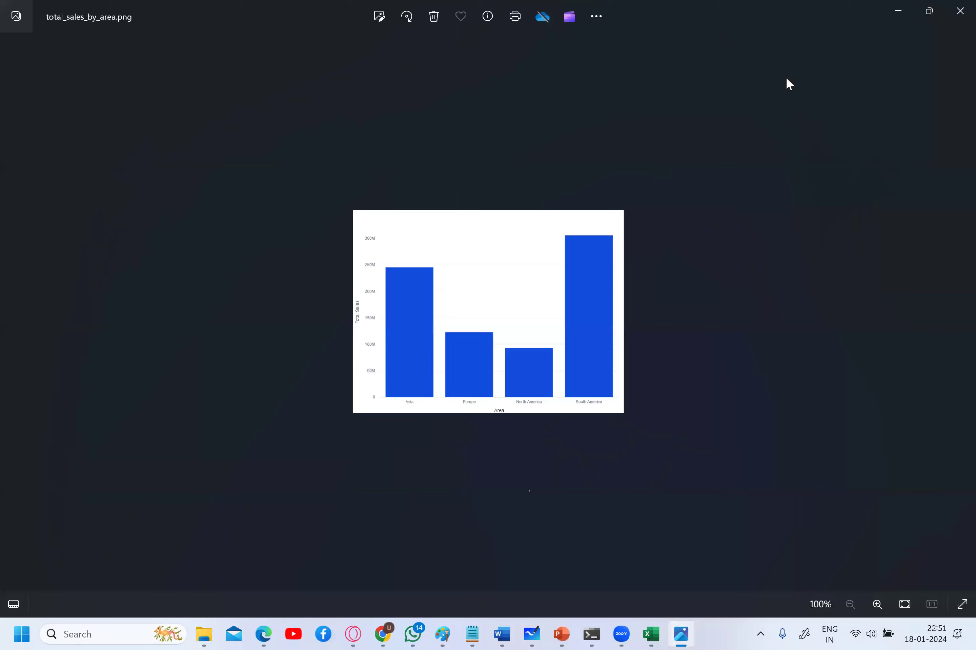
click(960, 11)
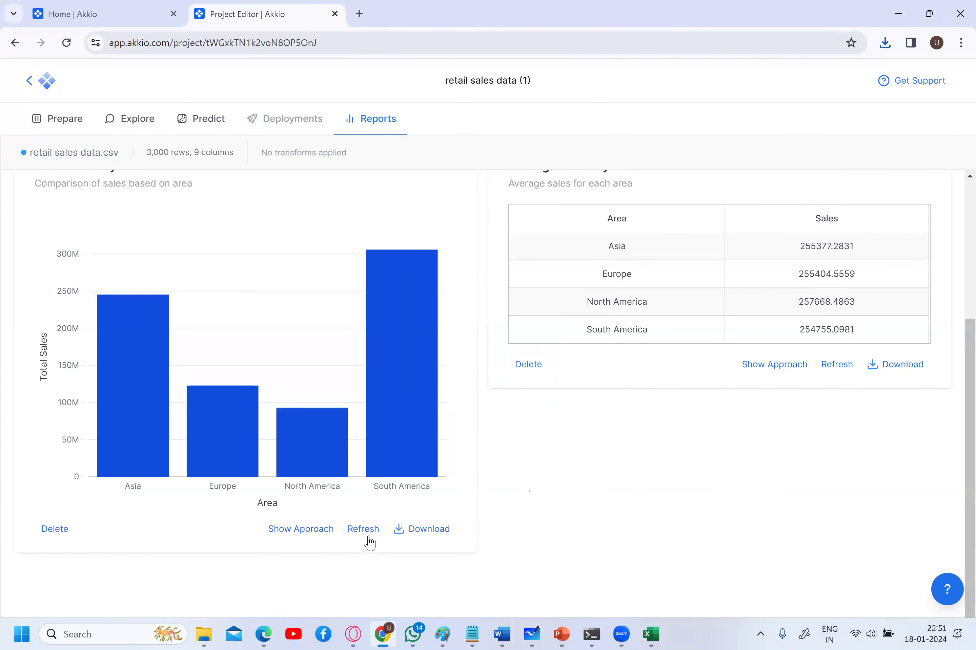
- Visit Prepare, return to Reports and refresh the Total Sales by Area chart
click(64, 119)
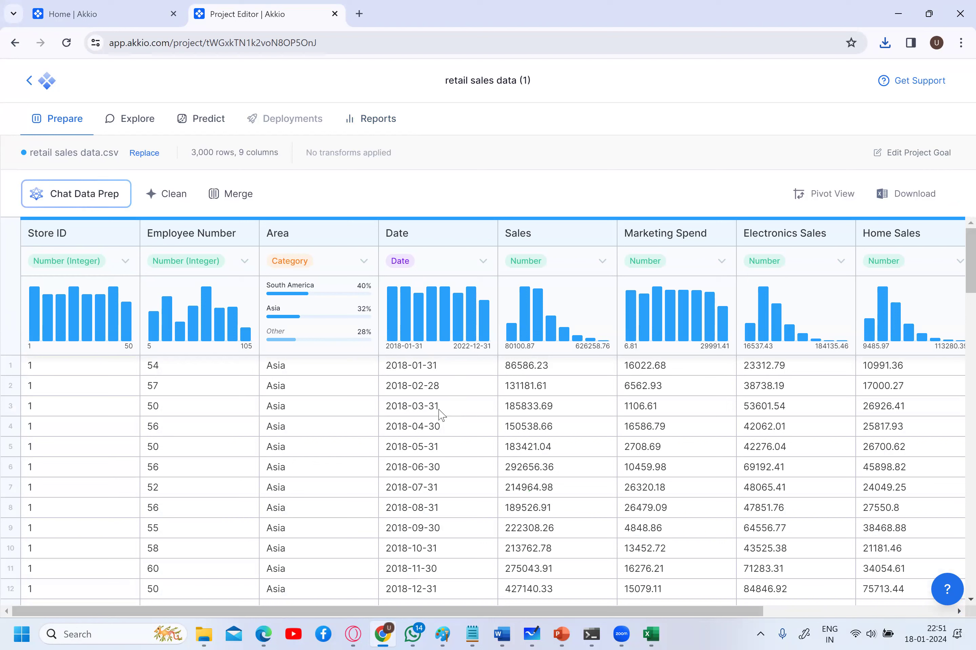
click(370, 119)
scroll(462, 357, down, 5)
click(364, 532)
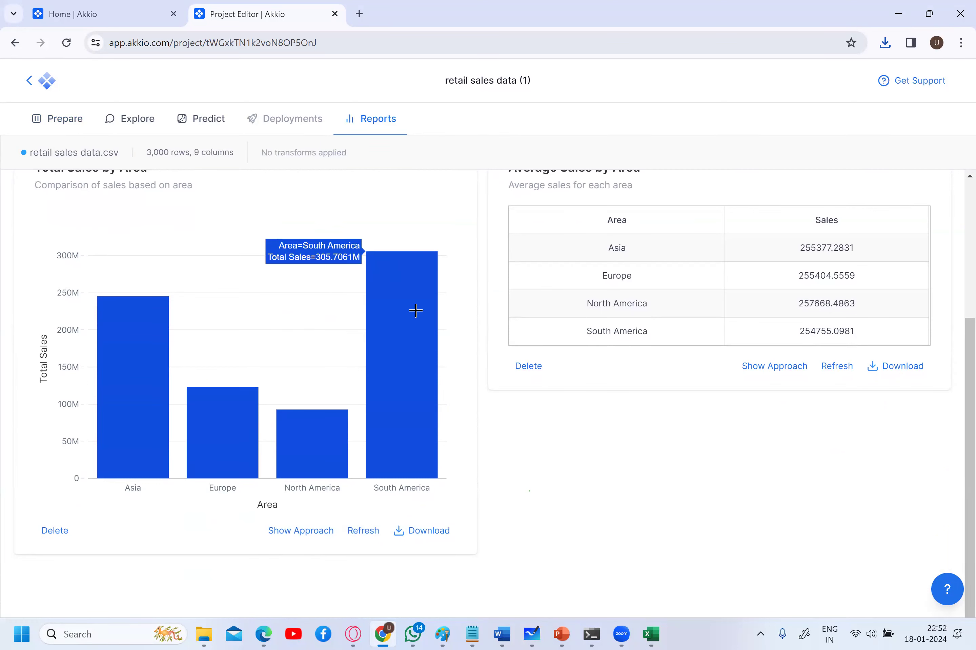
mouse_move(381, 371)
scroll(380, 371, up, 2)
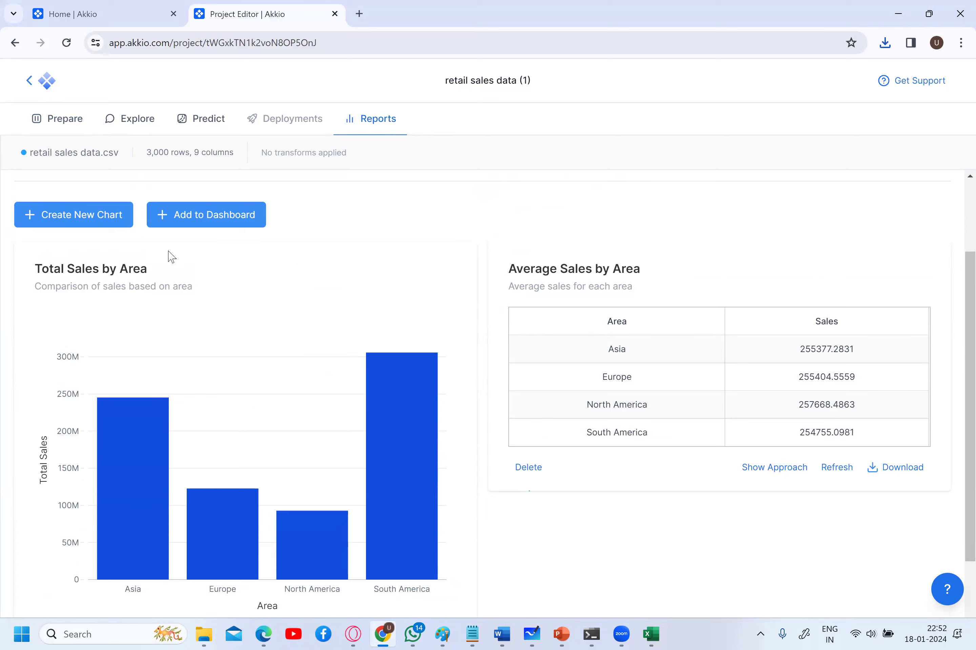
- Start a Predict model for categories and numerical outcomes on retail sales data.csv, selecting Home Sales
click(214, 123)
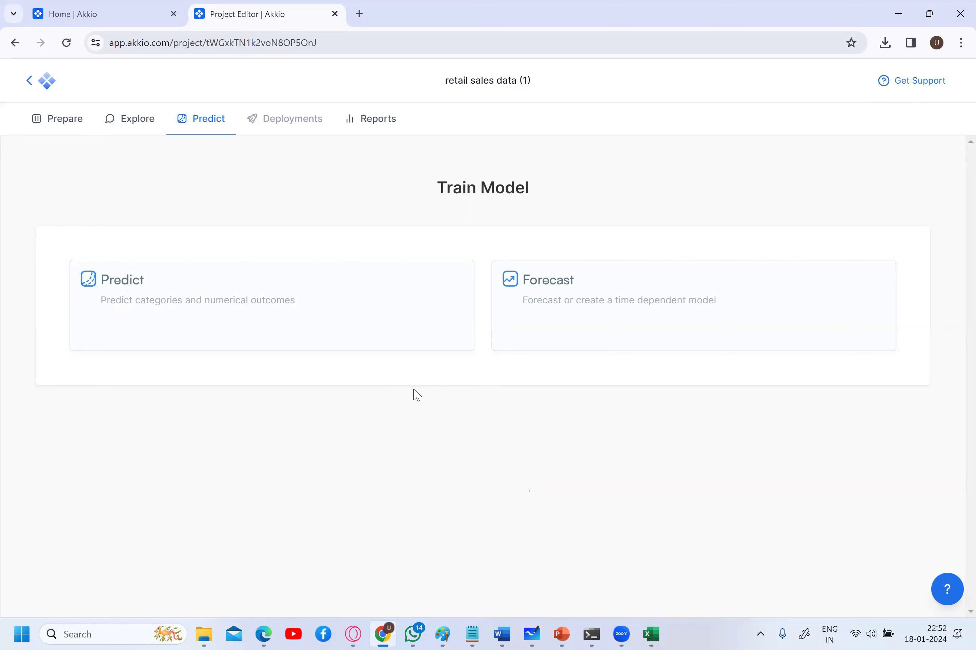
click(203, 297)
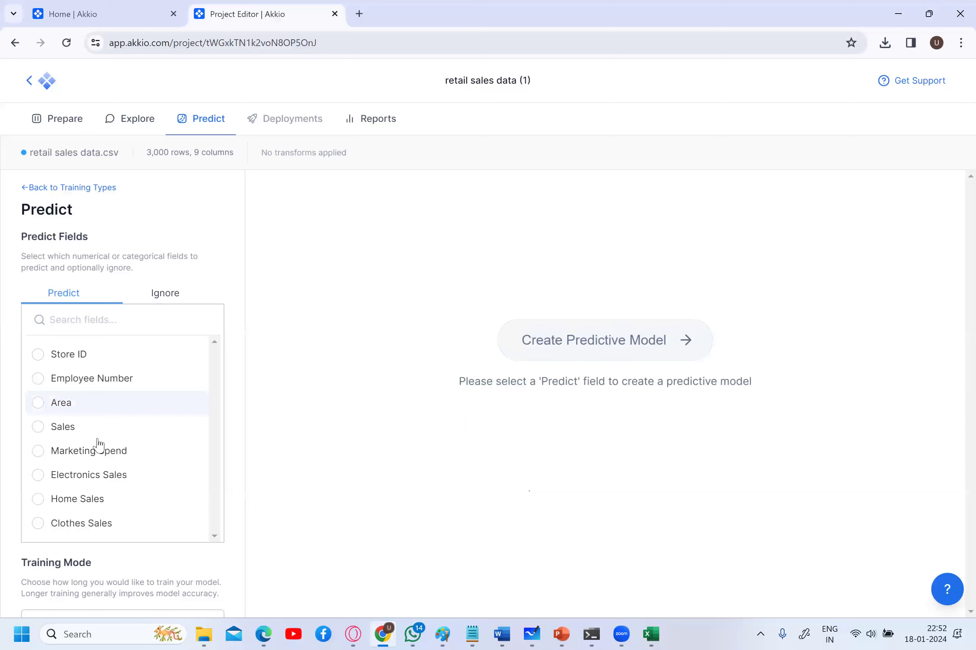
click(104, 501)
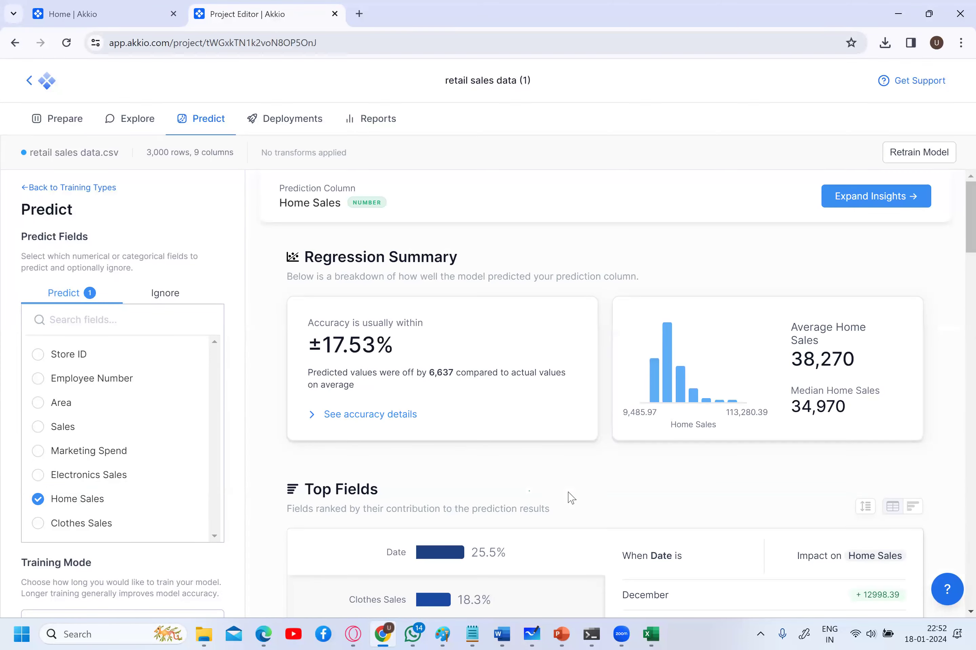
- Review the Home Sales model accuracy and show Top Fields as bars, led by Date at 25.5%
scroll(571, 498, down, 6)
scroll(572, 498, up, 1)
scroll(571, 498, down, 1)
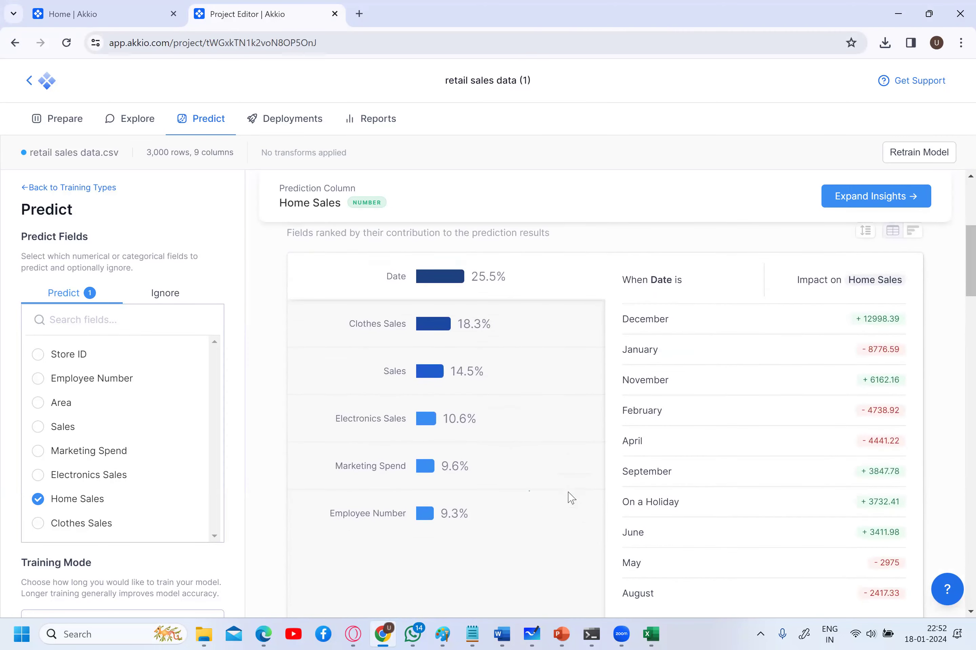
scroll(572, 498, down, 1)
scroll(841, 325, up, 1)
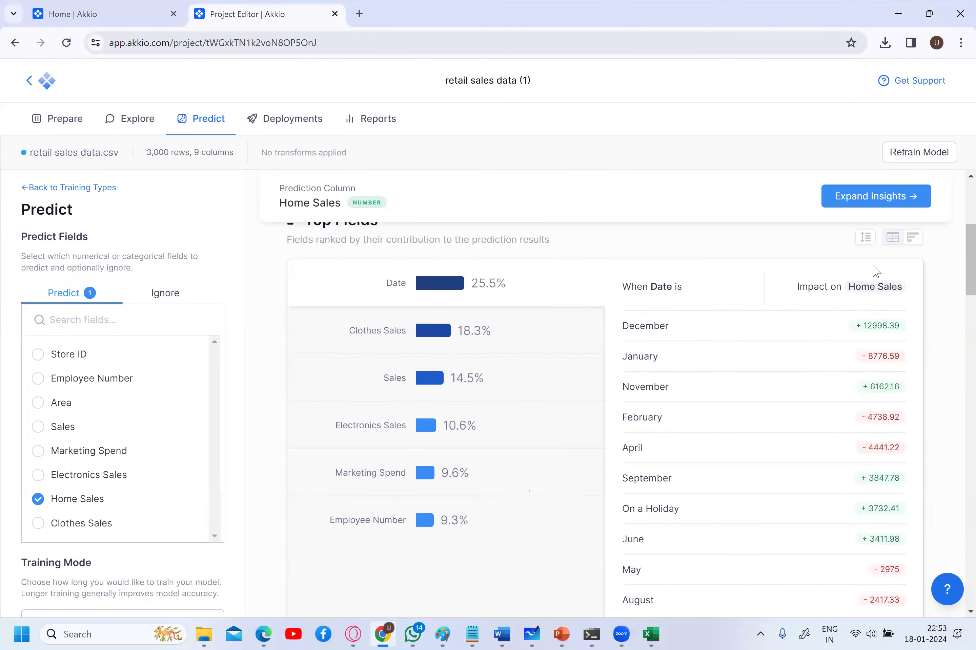
click(911, 246)
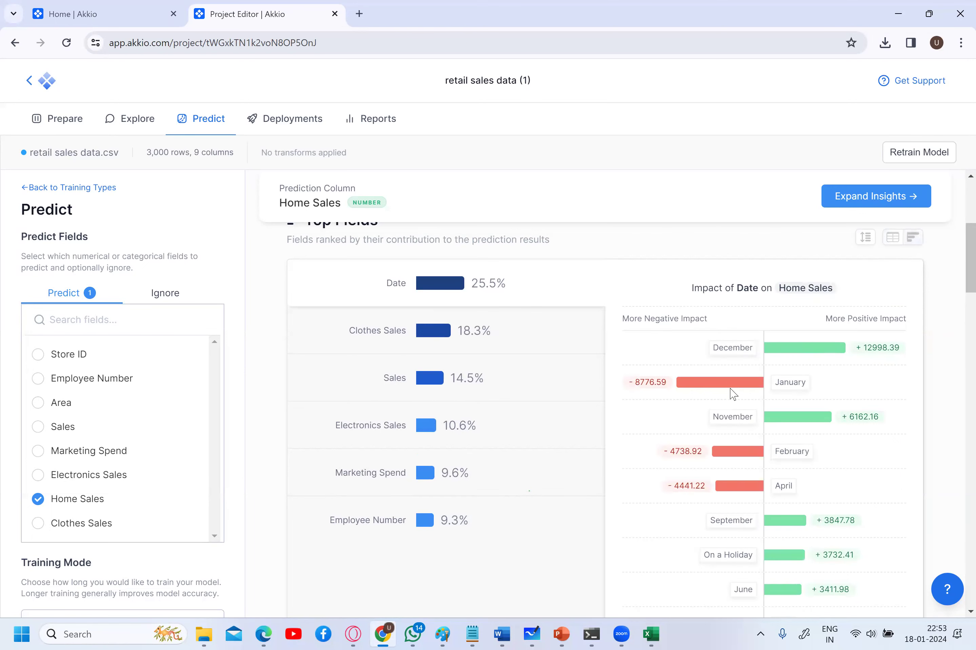
- Scroll through the model insights to review the three Home Sales segments
scroll(733, 456, down, 5)
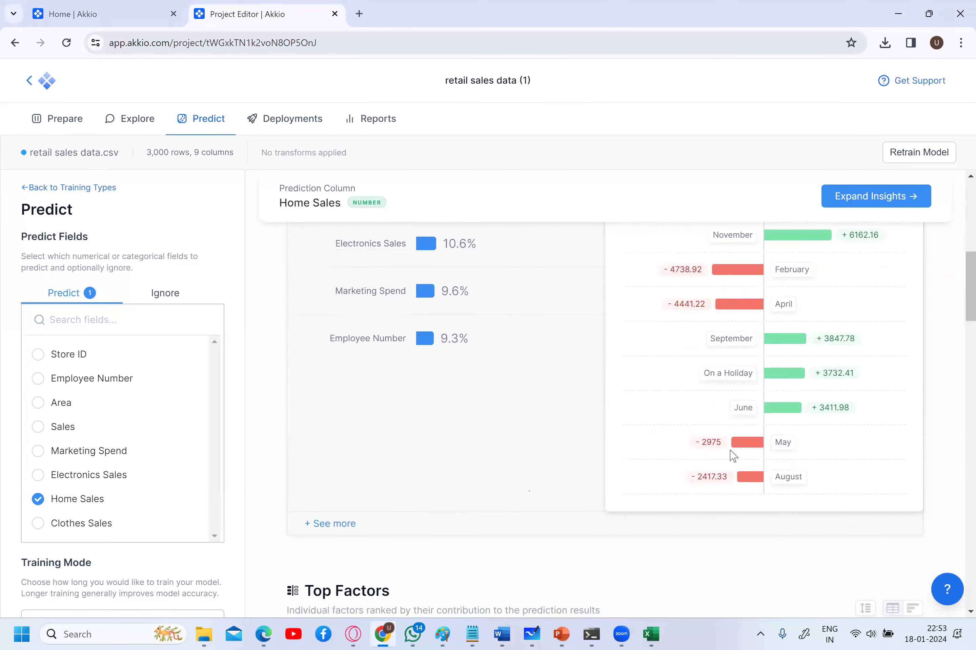
scroll(732, 455, up, 1)
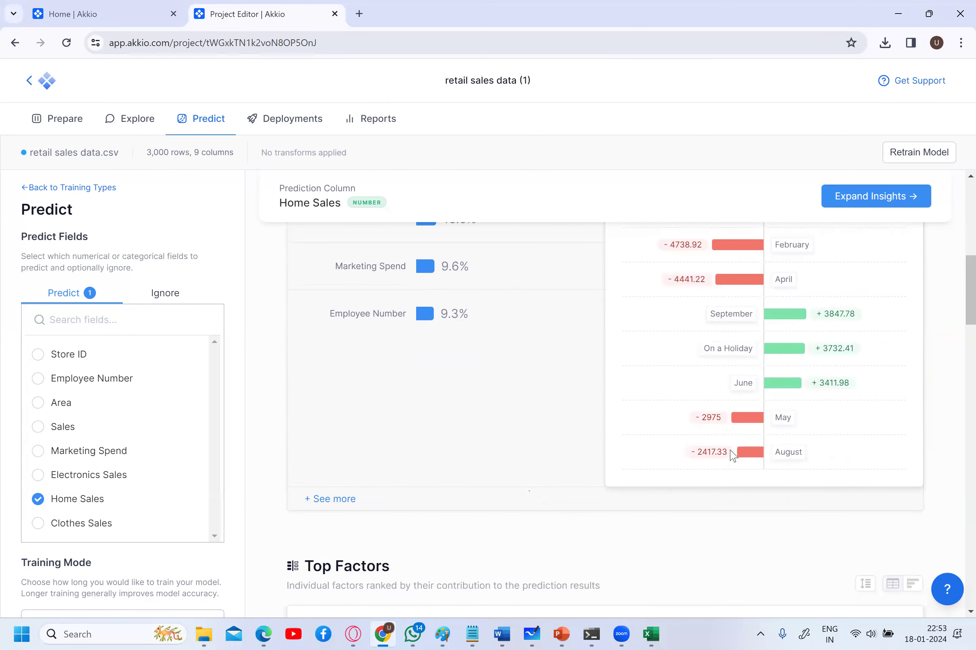
scroll(732, 455, down, 10)
scroll(733, 456, down, 8)
scroll(732, 455, down, 8)
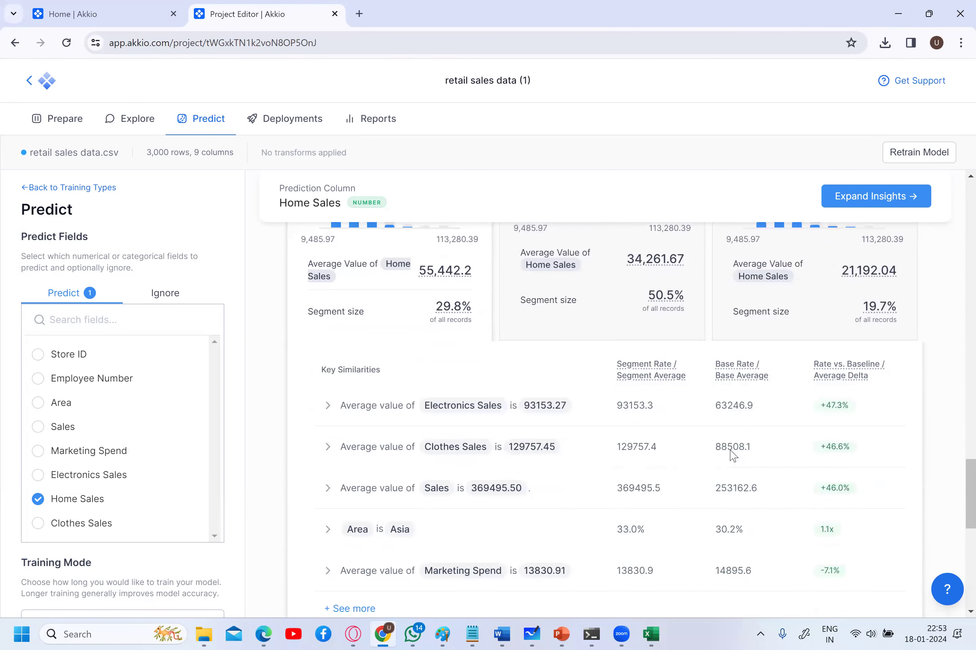
scroll(732, 456, up, 8)
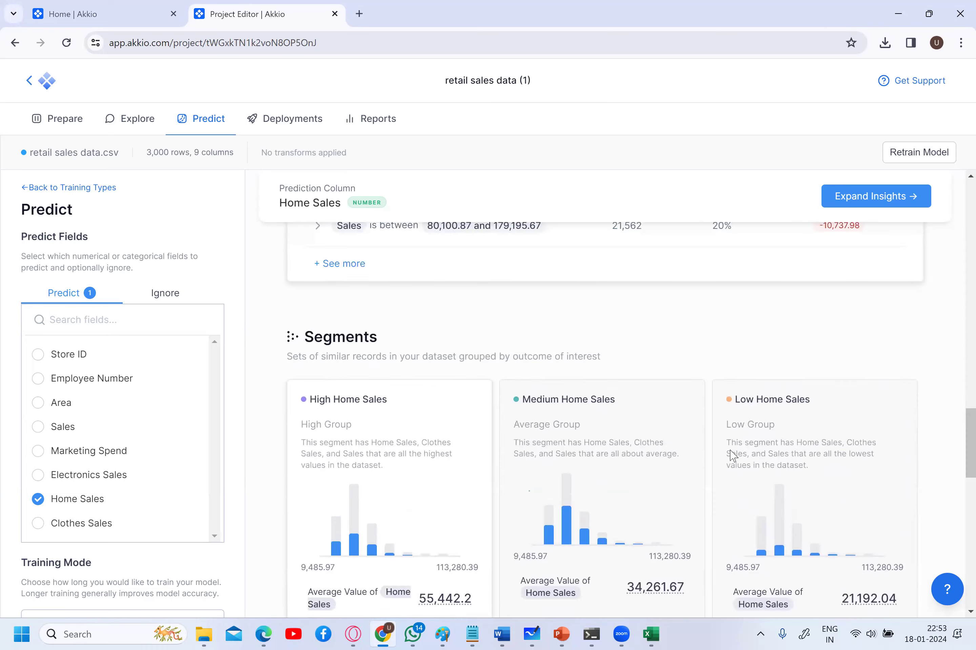
scroll(732, 456, up, 15)
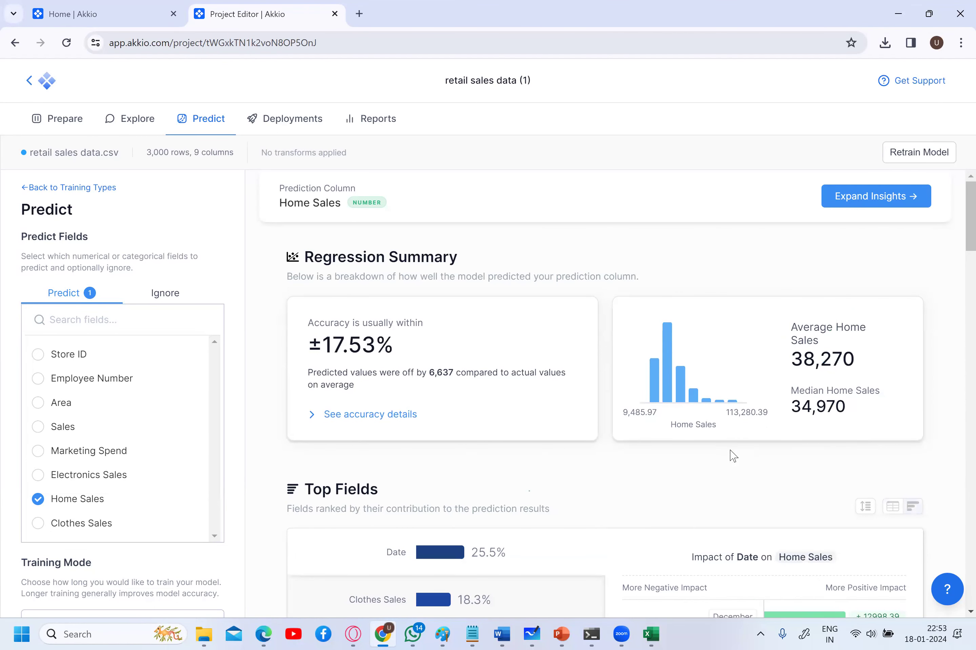
- Go to Prepare, then Explore to reopen Chat Explore with its three suggested questions
click(79, 125)
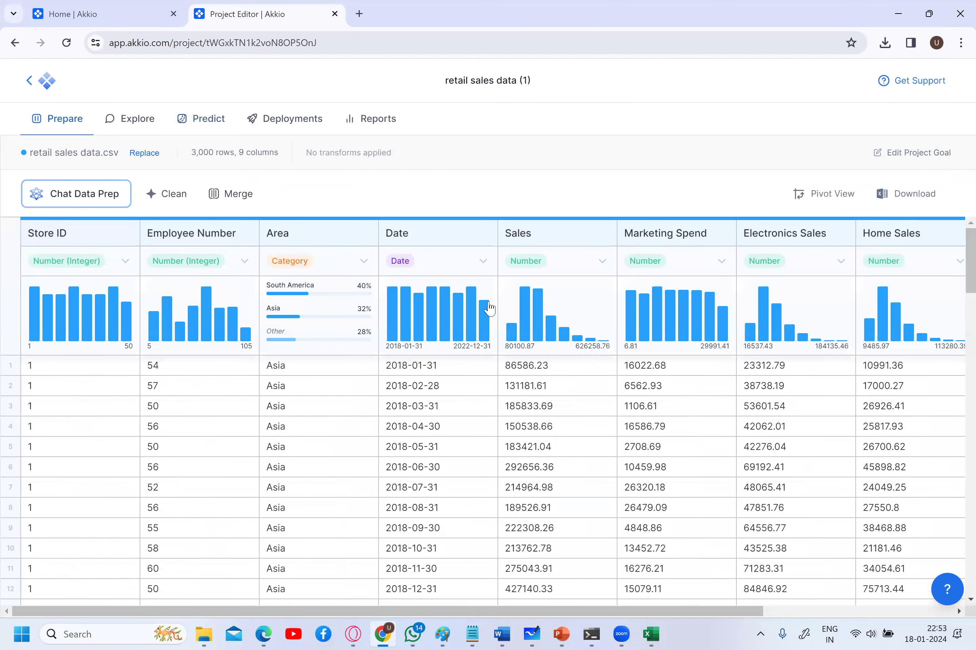
click(158, 122)
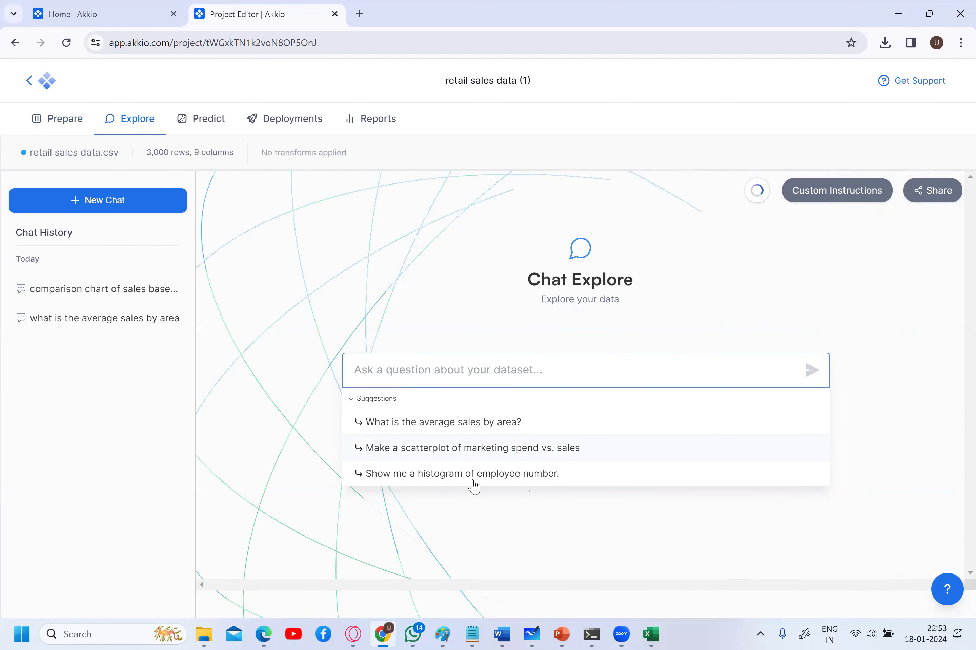
- Chart a histogram of employee number from the suggested question, then return to the Prepare data table
click(475, 474)
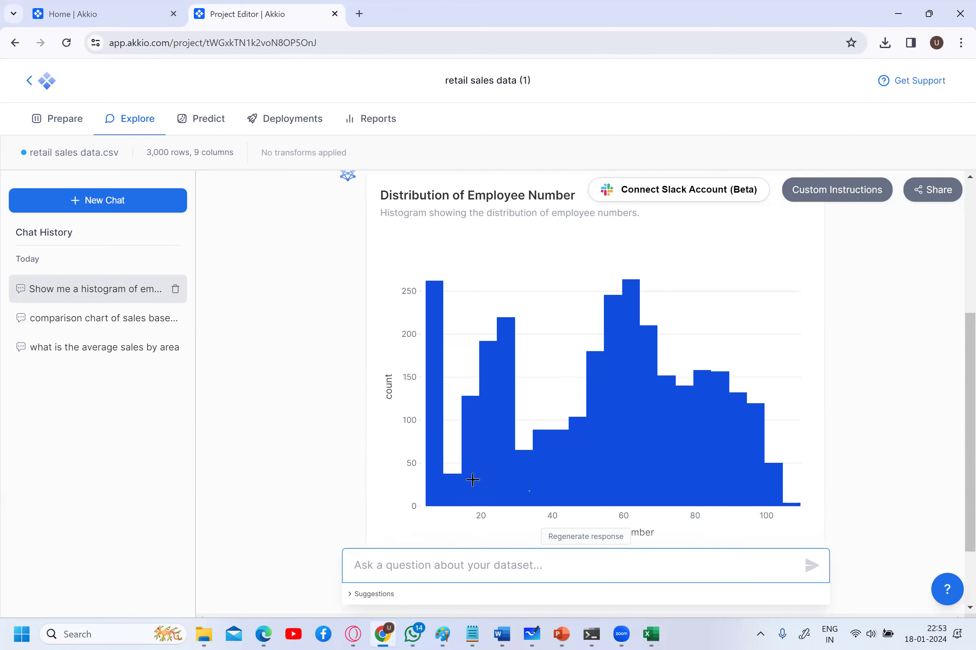
scroll(473, 480, up, 3)
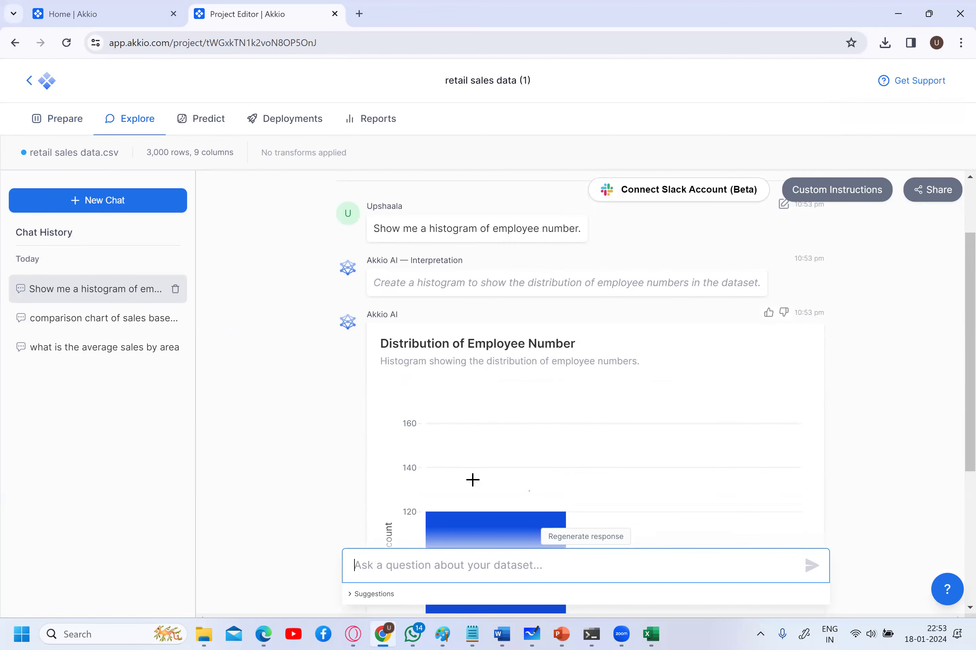
click(50, 123)
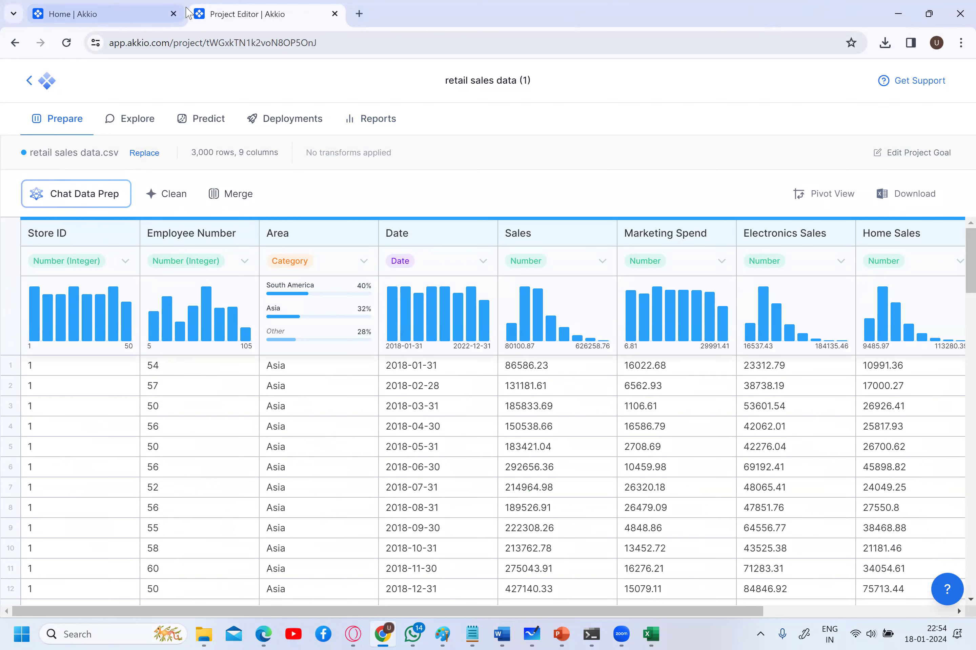
- Minimize Chrome and open the study material deck at slide 21, 'Top Data Cleaning Tools For Data Analyst'
mouse_move(152, 25)
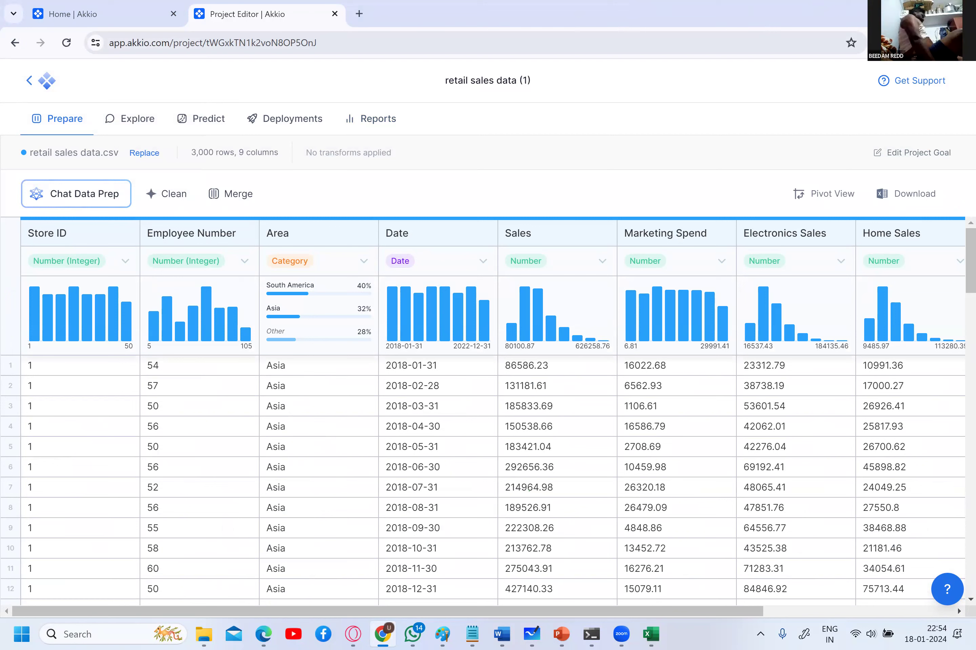
click(903, 11)
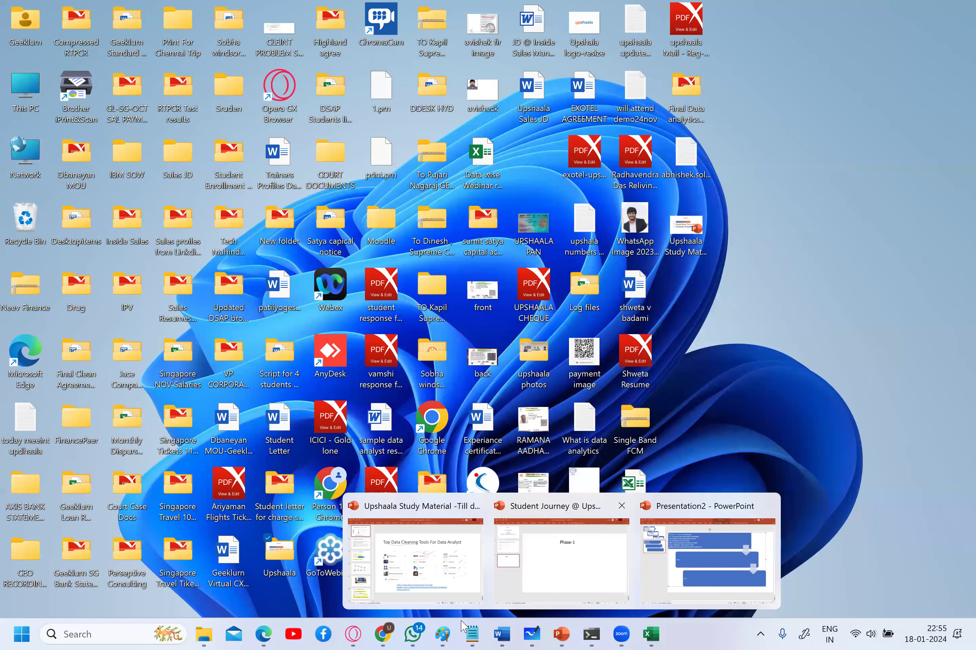
click(432, 564)
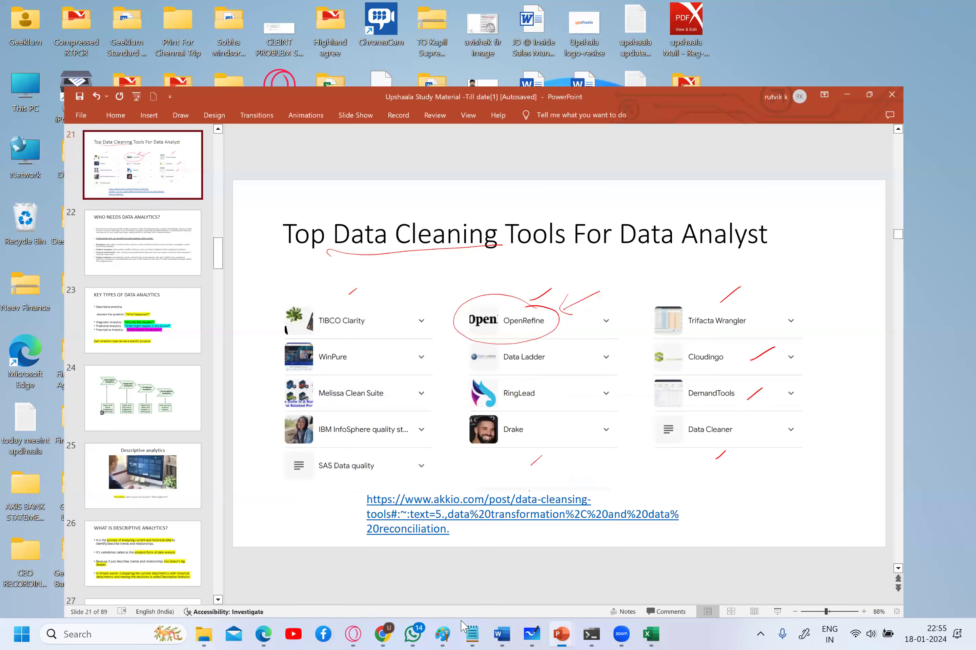